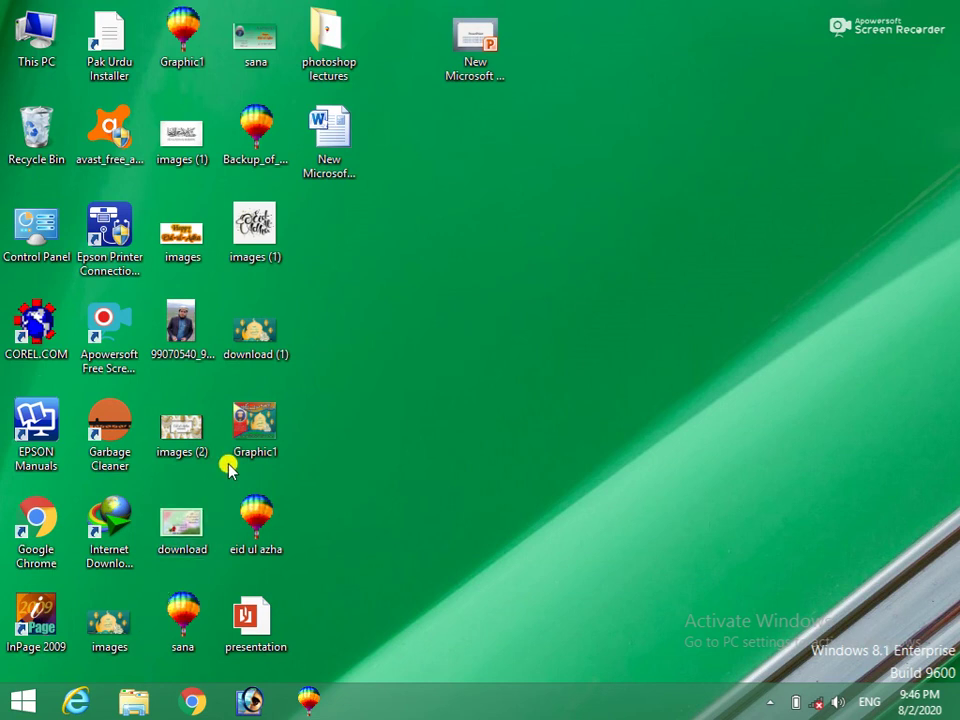
Open the New Microsoft PowerPoint Presentation file from the desktop.
{"action": "double_click", "coordinate": [465, 58]}
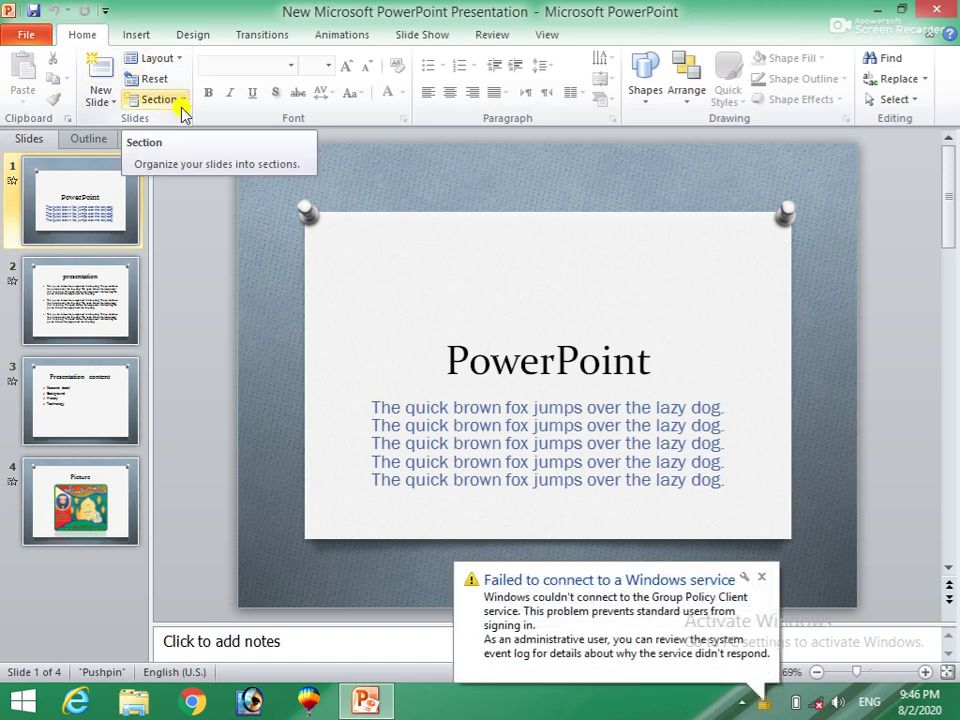
Dismiss the Windows service warning and centre the title slide's body text.
{"action": "left_click", "coordinate": [761, 578]}
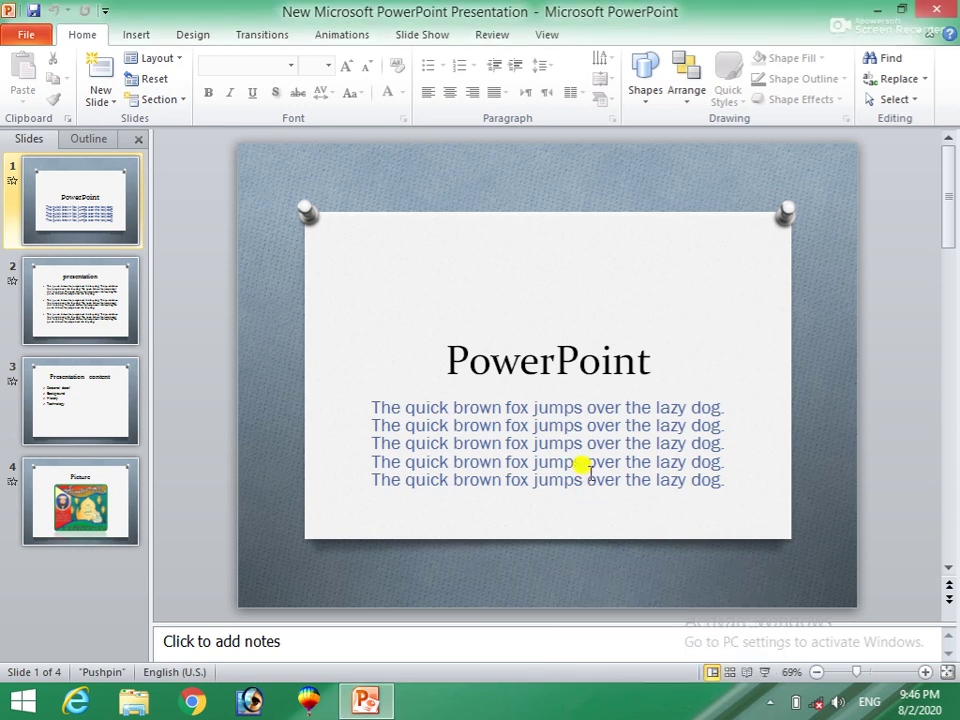
{"action": "left_click", "coordinate": [540, 425]}
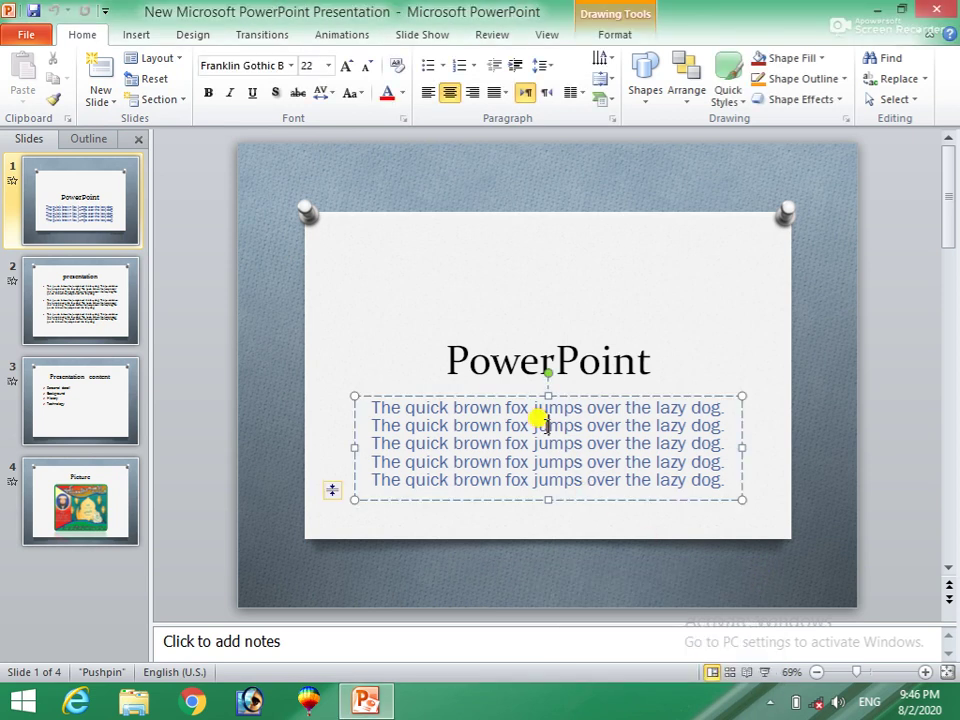
{"action": "left_click", "coordinate": [270, 338]}
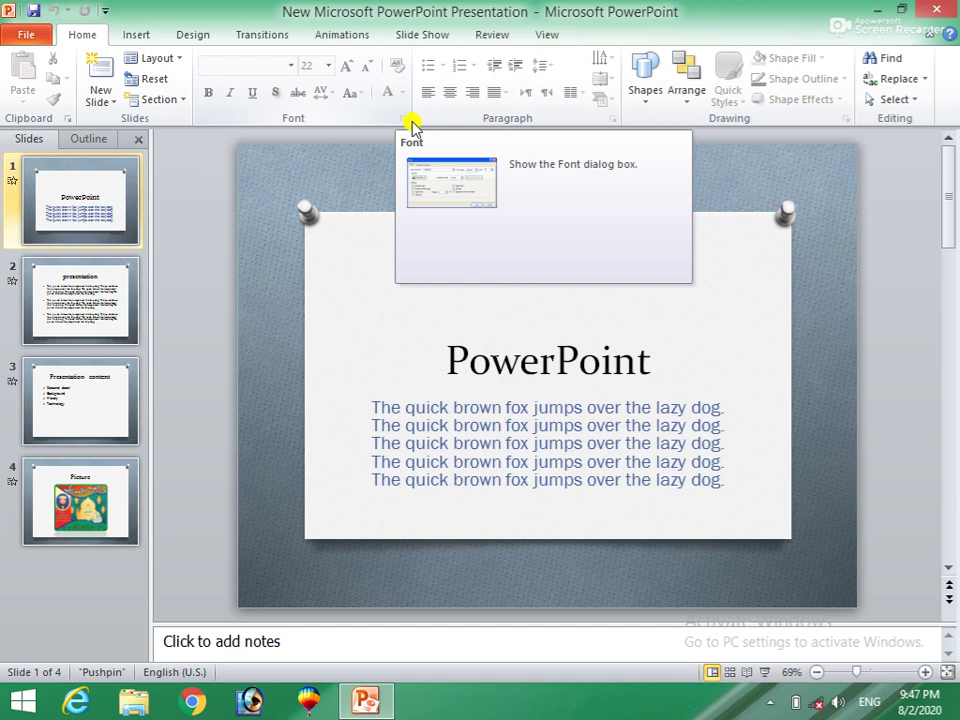
{"action": "left_click", "coordinate": [468, 430]}
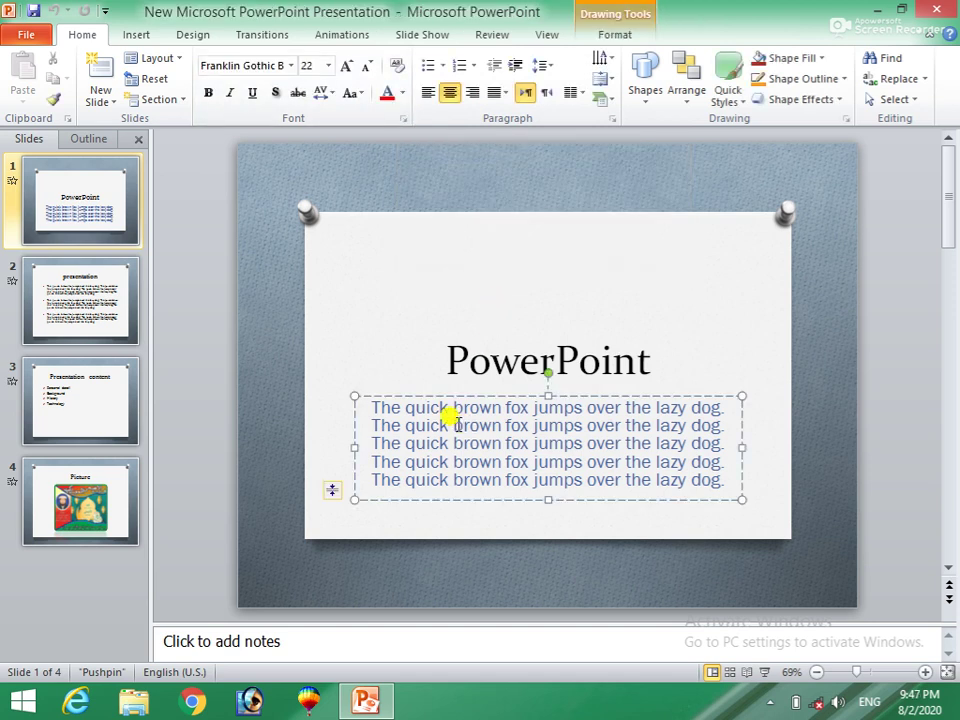
{"action": "left_click", "coordinate": [441, 91]}
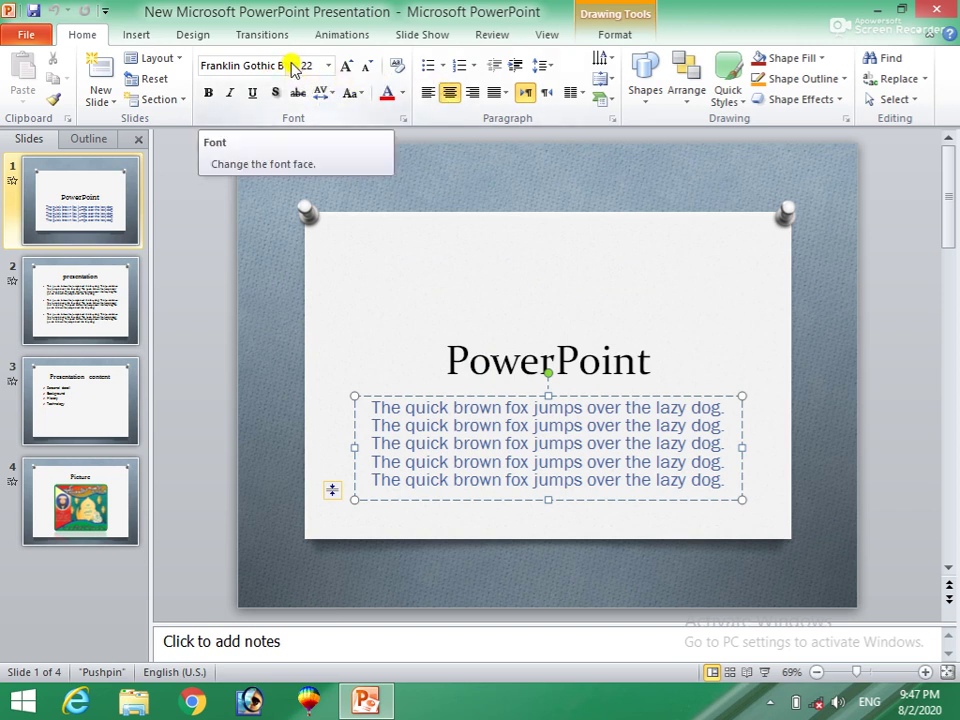
Select the body text lines and check the font list, keeping Franklin Gothic.
{"action": "left_click", "coordinate": [293, 66]}
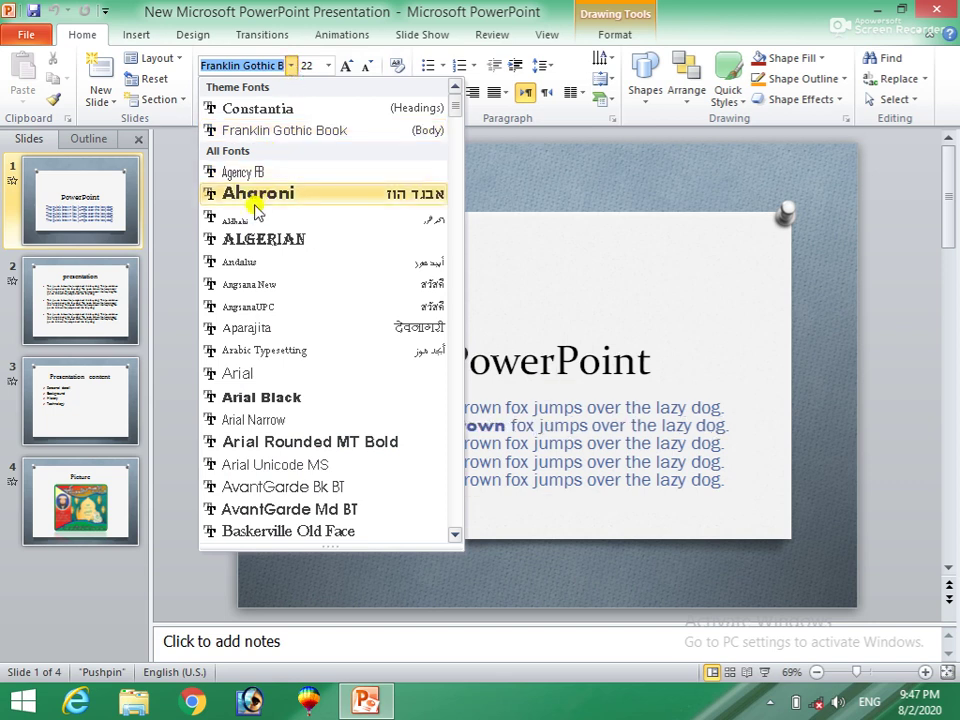
{"action": "left_click", "coordinate": [703, 466]}
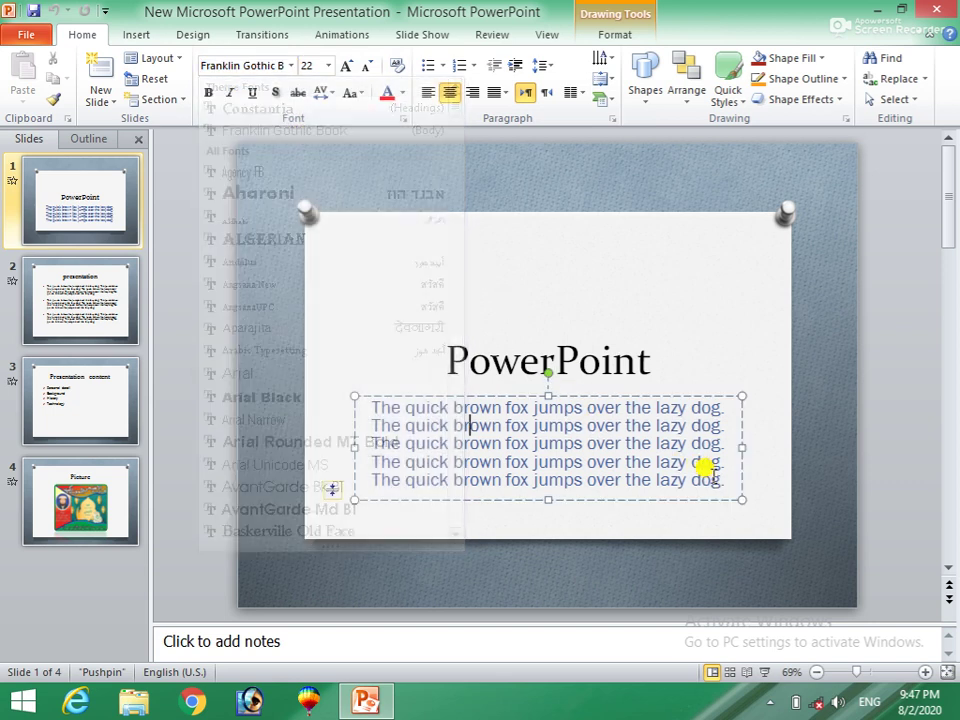
{"action": "mouse_move", "coordinate": [718, 478]}
{"action": "left_mouse_down"}
{"action": "mouse_move", "coordinate": [349, 419]}
{"action": "mouse_move", "coordinate": [356, 398]}
{"action": "left_mouse_up"}
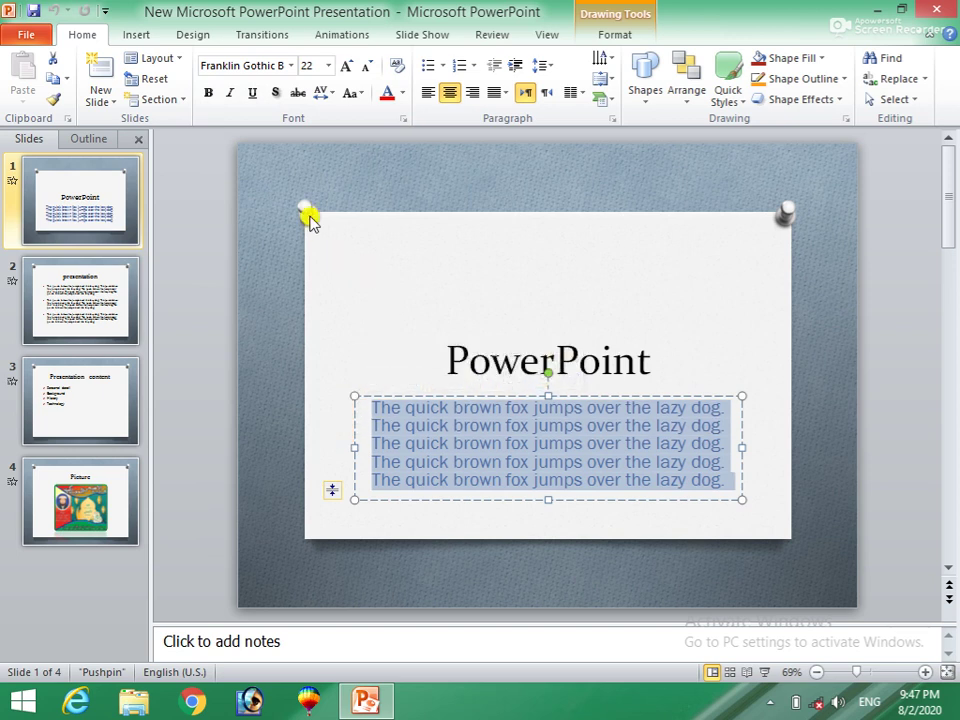
{"action": "left_click", "coordinate": [292, 66]}
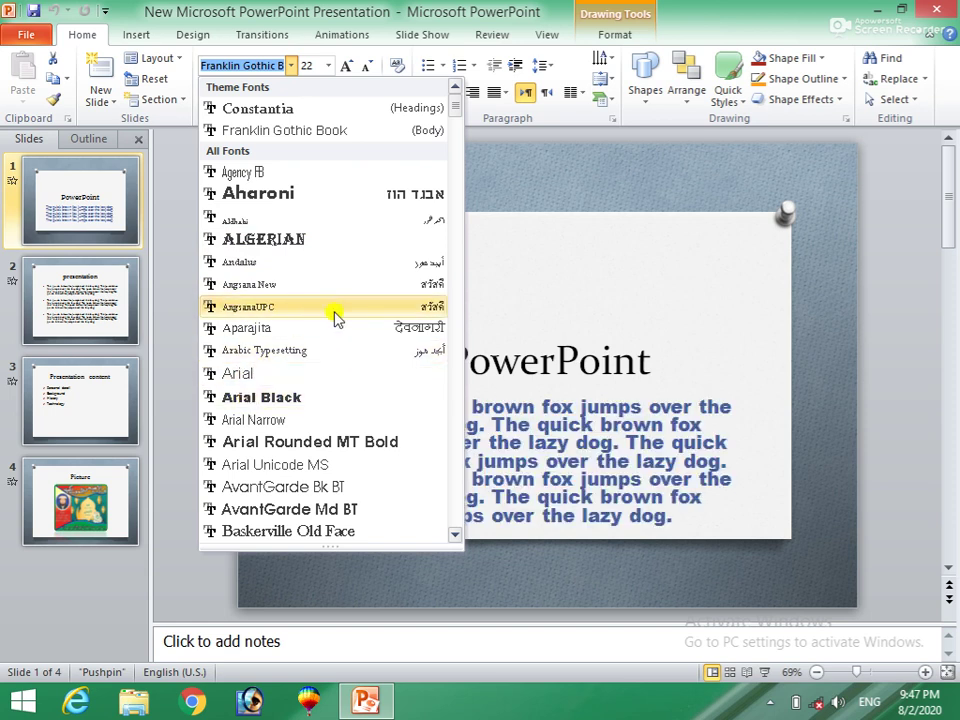
{"action": "left_click", "coordinate": [555, 277]}
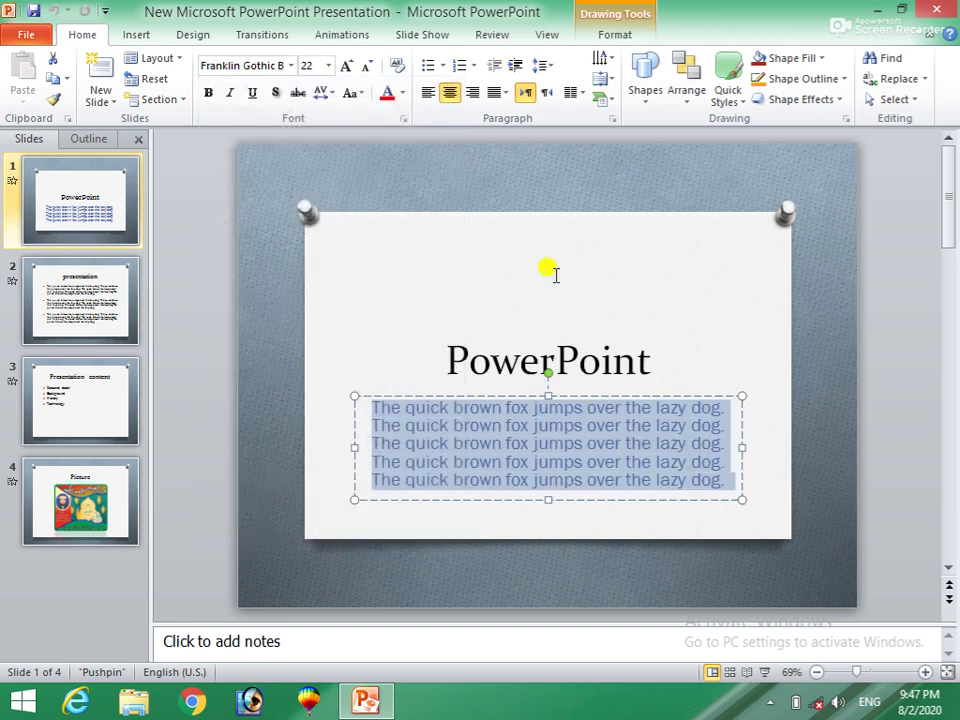
Set the body text font size to 23.
{"action": "left_click", "coordinate": [327, 65]}
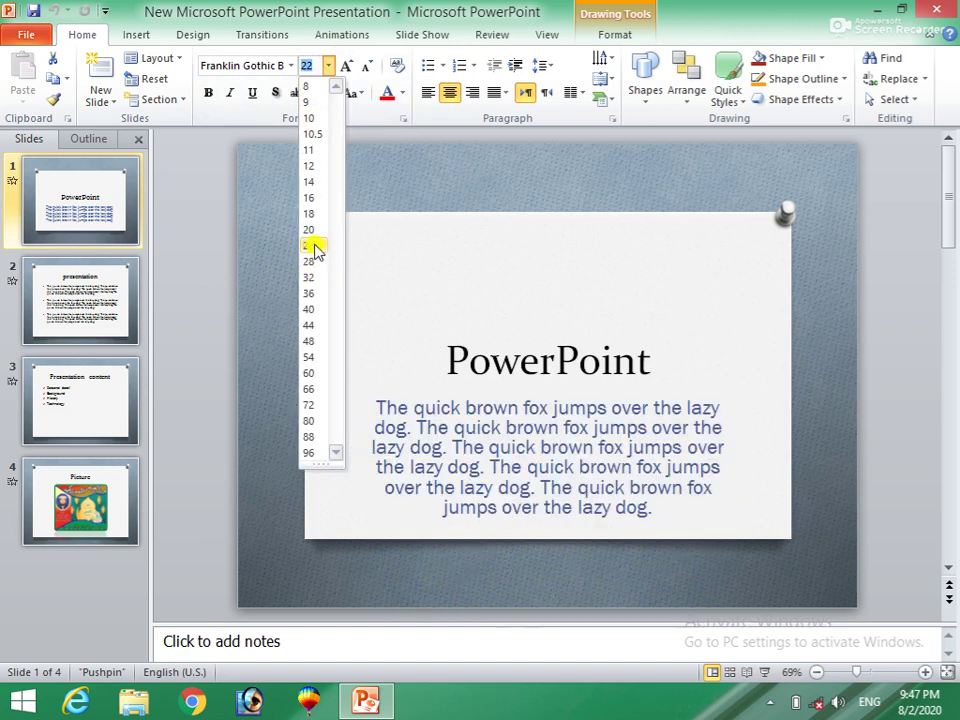
{"action": "key", "text": "Escape"}
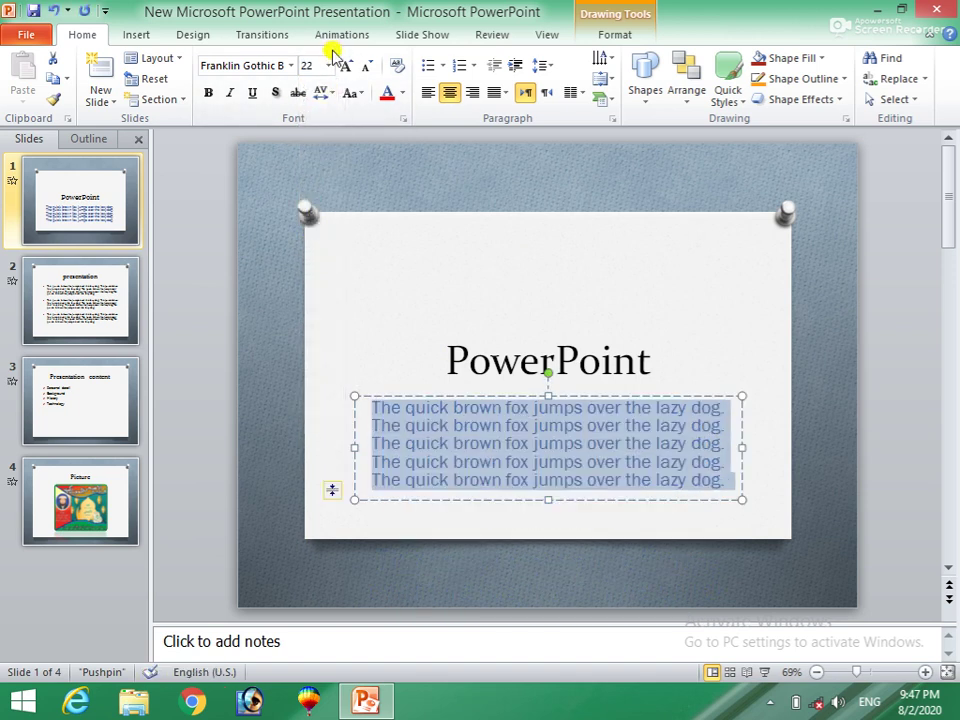
{"action": "left_click", "coordinate": [327, 65]}
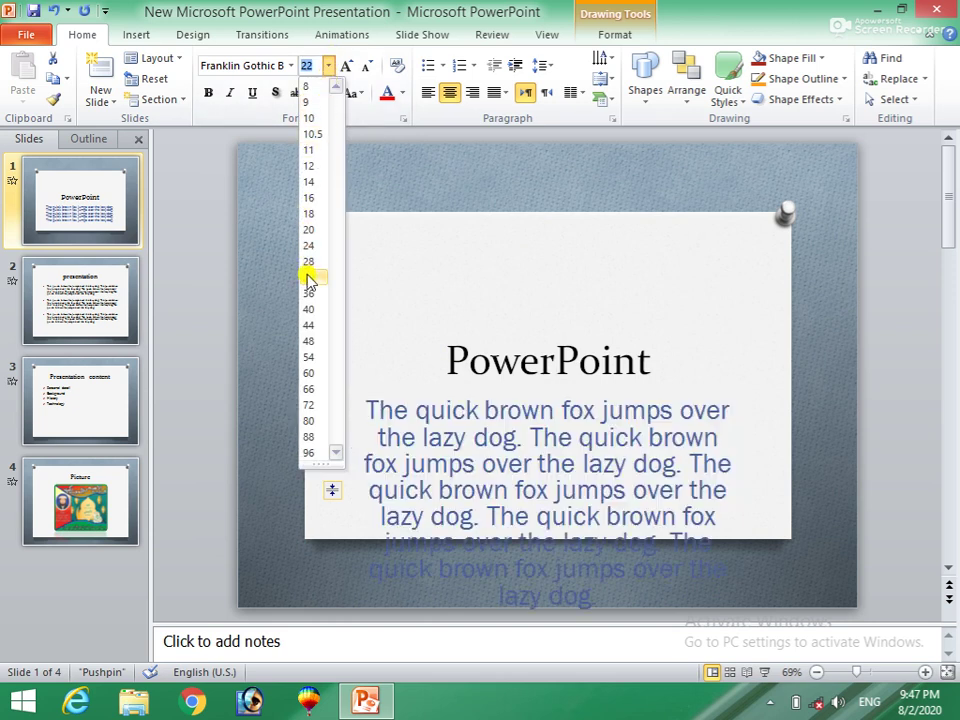
{"action": "type", "text": "23"}
{"action": "key", "text": "Return"}
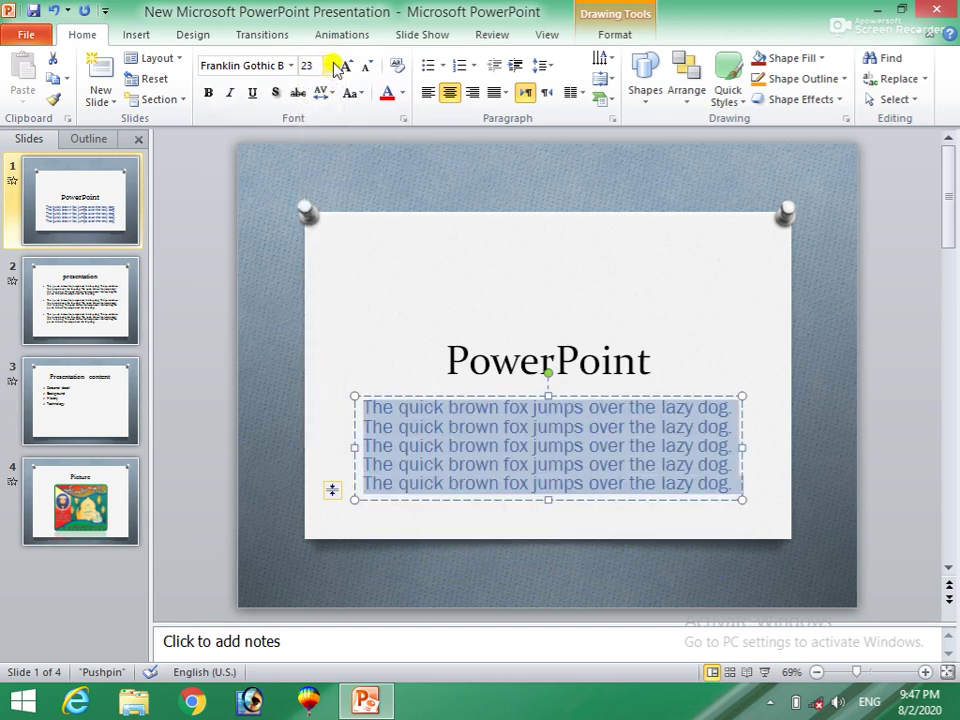
Try bold and italic on the body text, leaving both turned off.
{"action": "left_click", "coordinate": [209, 98]}
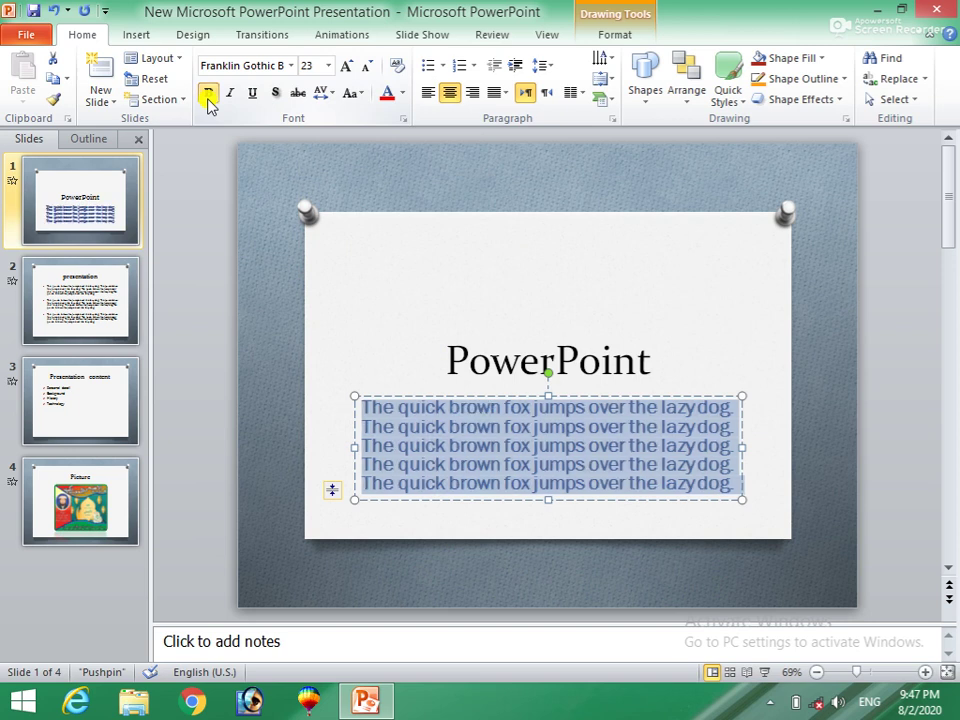
{"action": "left_click", "coordinate": [209, 98]}
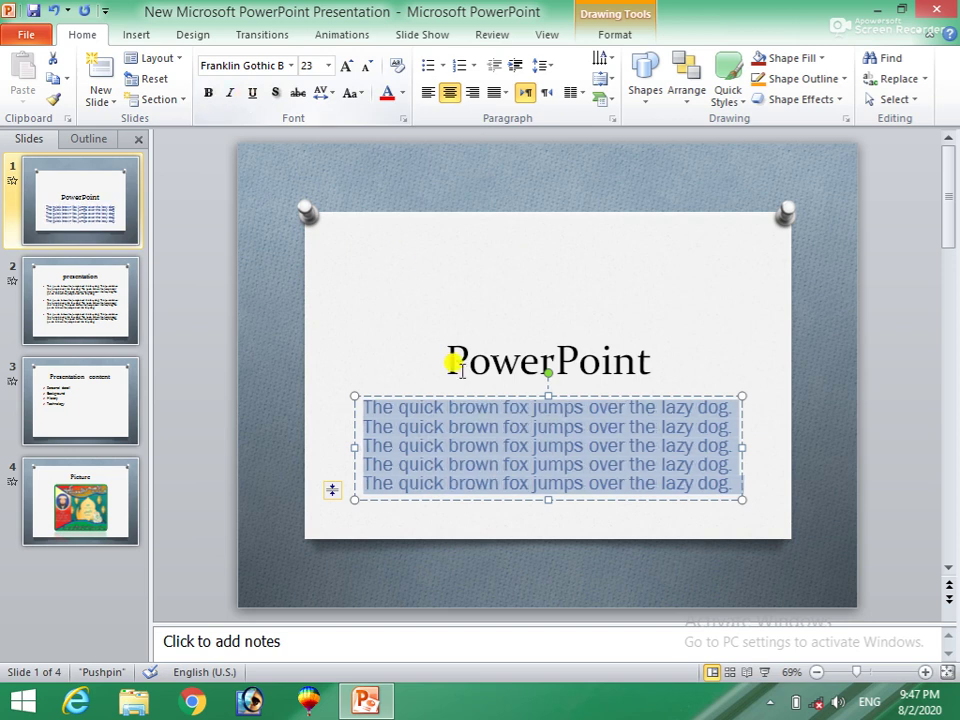
{"action": "left_click", "coordinate": [209, 98]}
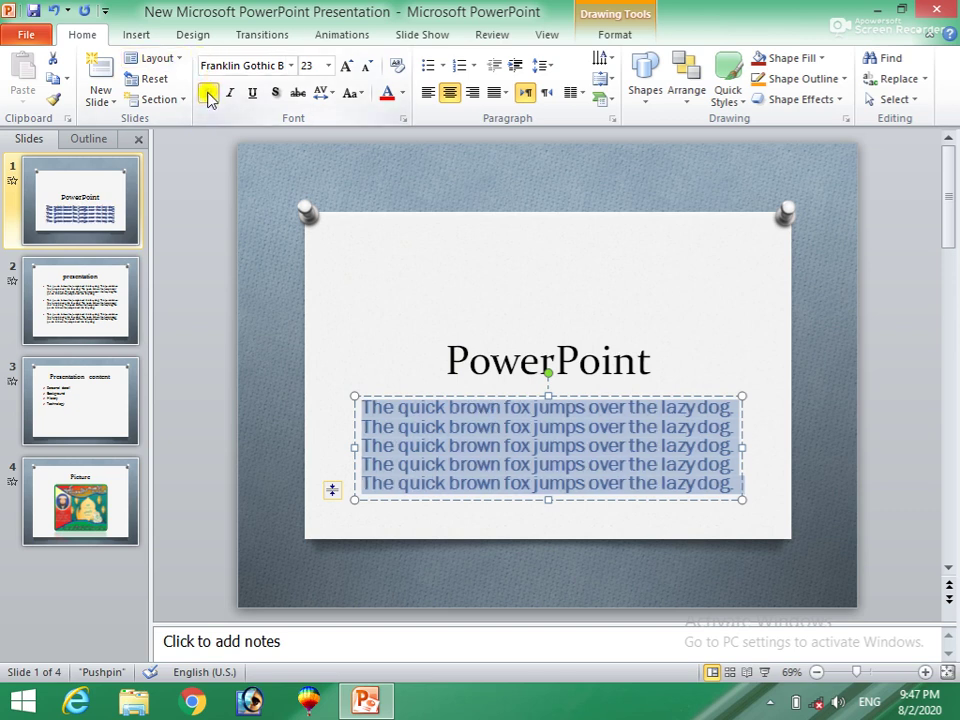
{"action": "left_click", "coordinate": [208, 97]}
{"action": "left_click", "coordinate": [226, 97]}
{"action": "left_click", "coordinate": [226, 97]}
{"action": "left_click", "coordinate": [226, 97]}
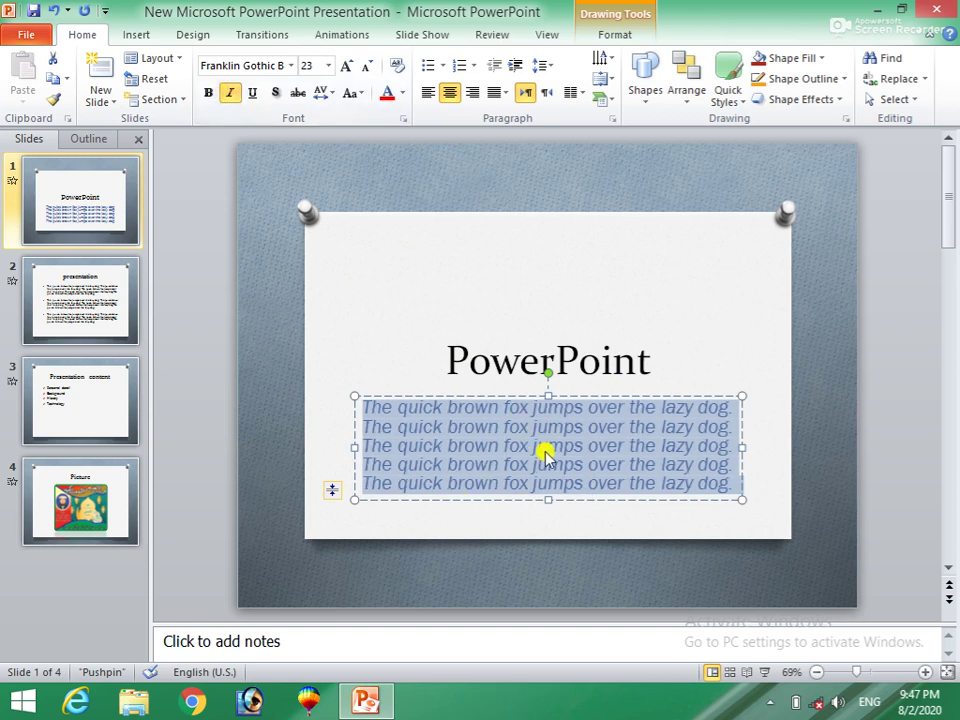
{"action": "left_click", "coordinate": [226, 97]}
{"action": "left_click", "coordinate": [226, 97]}
{"action": "left_click", "coordinate": [226, 97]}
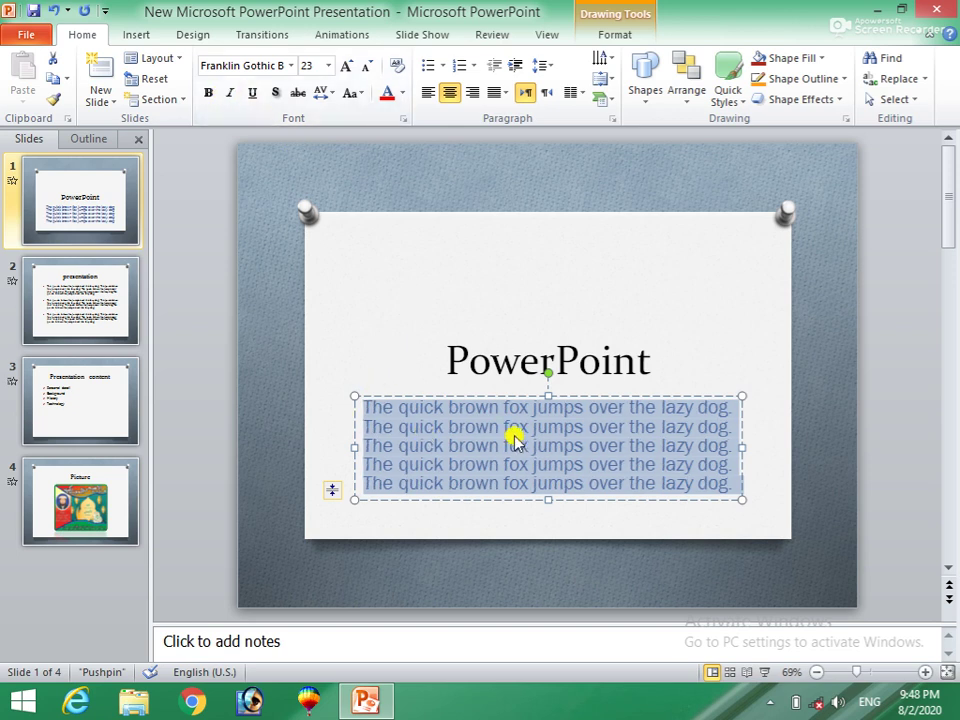
Try underline and text shadow on the body text, then select the PowerPoint title.
{"action": "left_click", "coordinate": [255, 94]}
{"action": "left_click", "coordinate": [255, 94]}
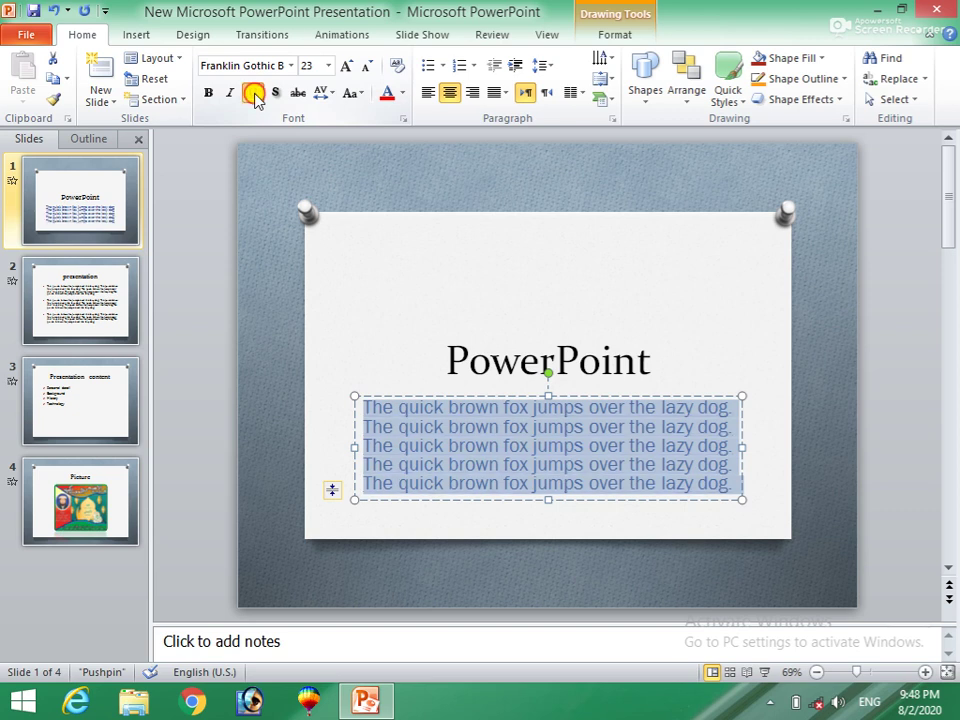
{"action": "left_click", "coordinate": [255, 94]}
{"action": "left_click", "coordinate": [255, 94]}
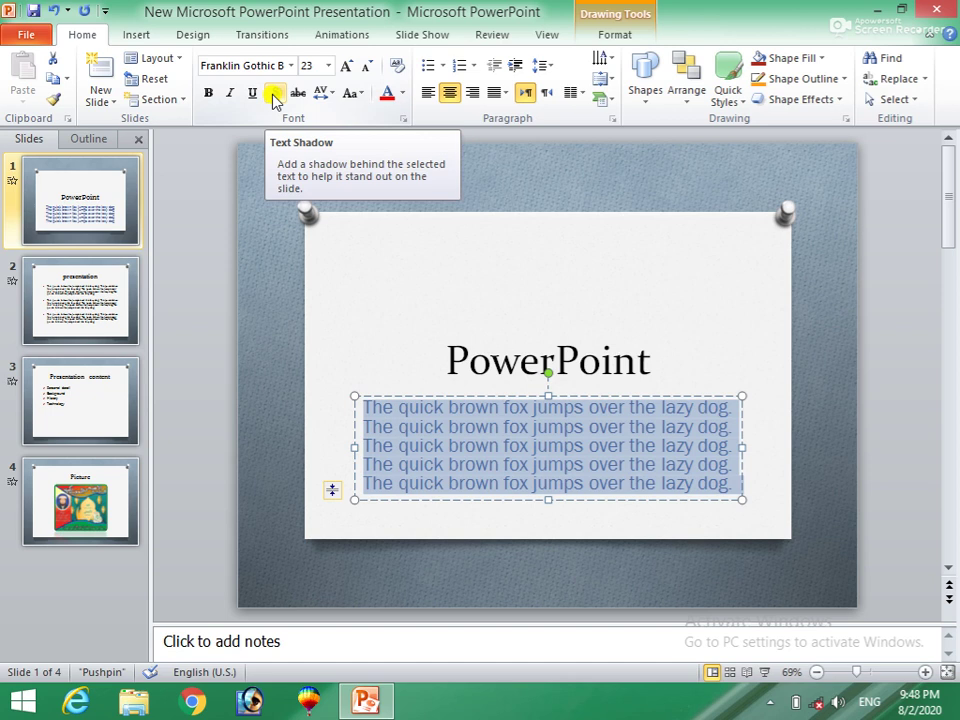
{"action": "left_click", "coordinate": [275, 95]}
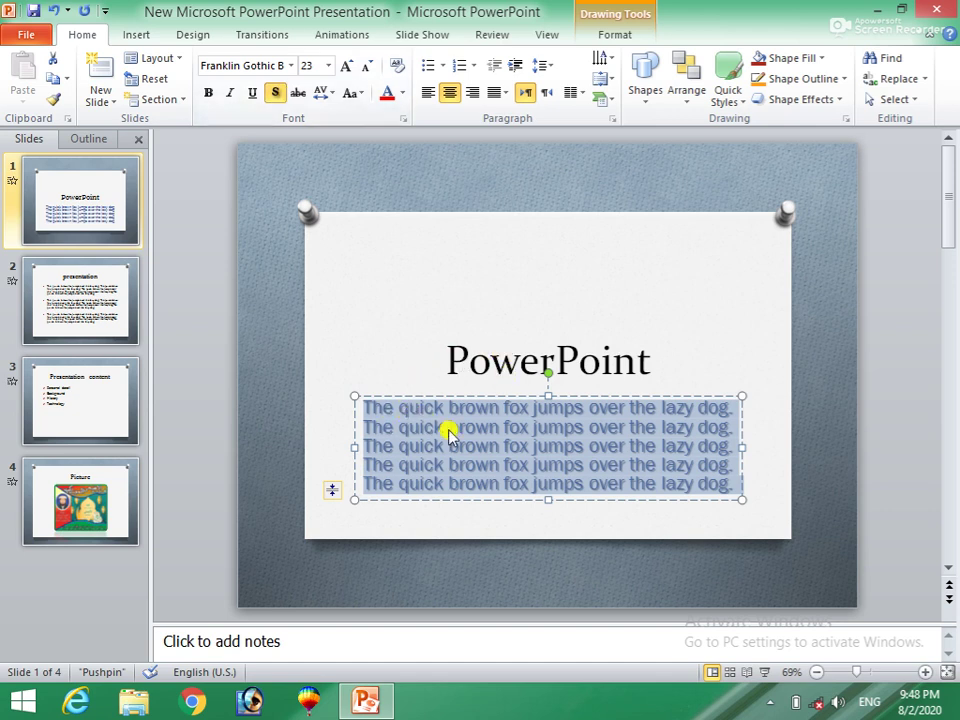
{"action": "left_click", "coordinate": [275, 97]}
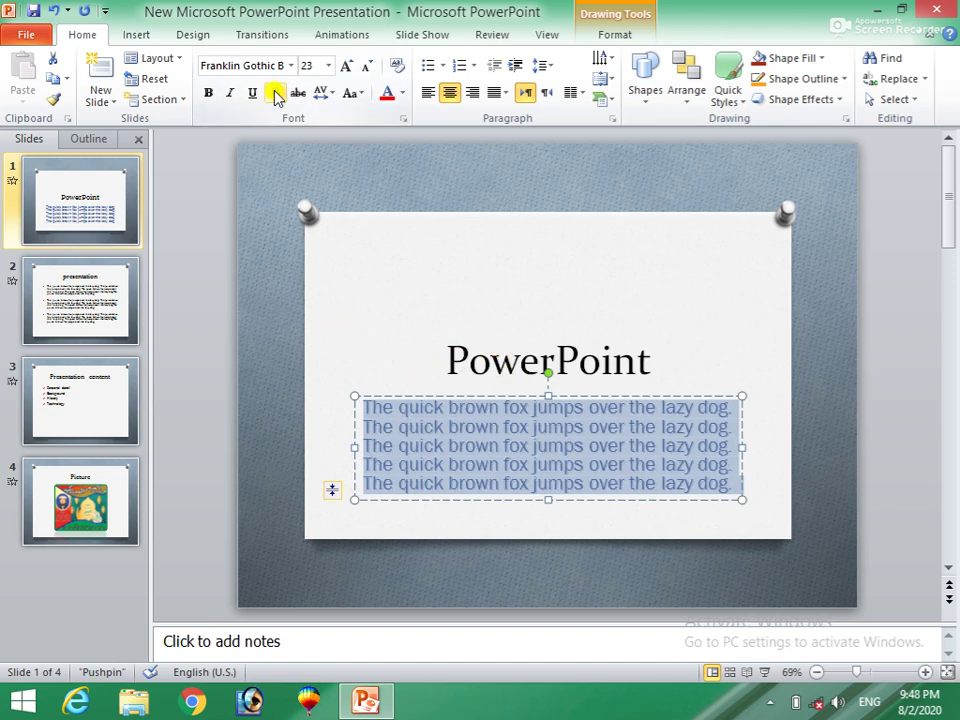
{"action": "left_click", "coordinate": [650, 360]}
{"action": "double_click", "coordinate": [480, 368]}
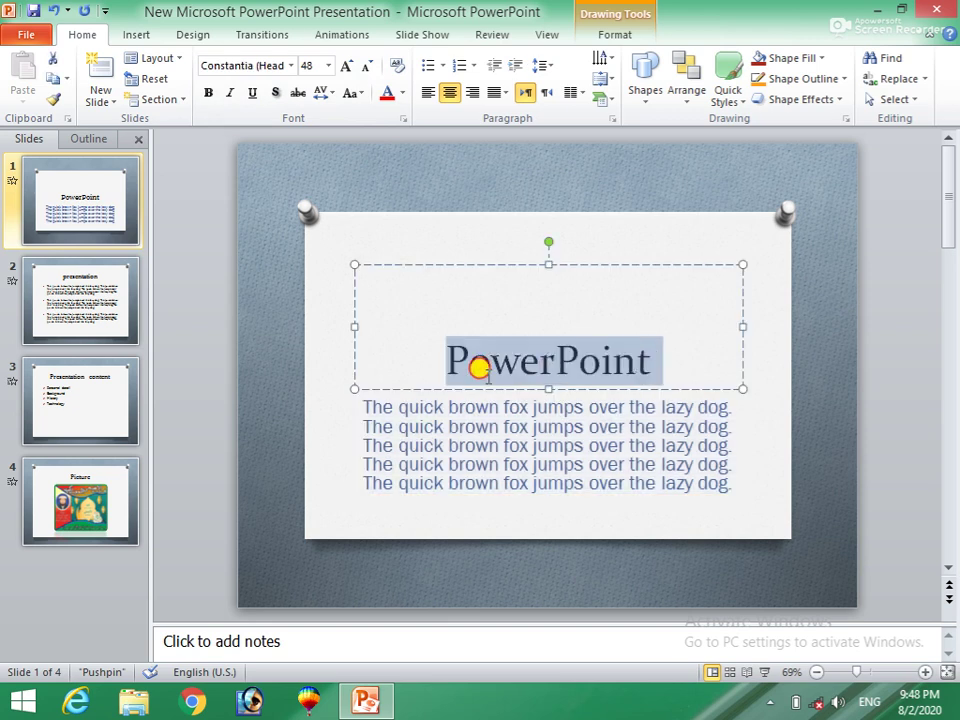
Add a shadow to the PowerPoint title and try strikethrough, removing it again.
{"action": "left_click", "coordinate": [279, 99]}
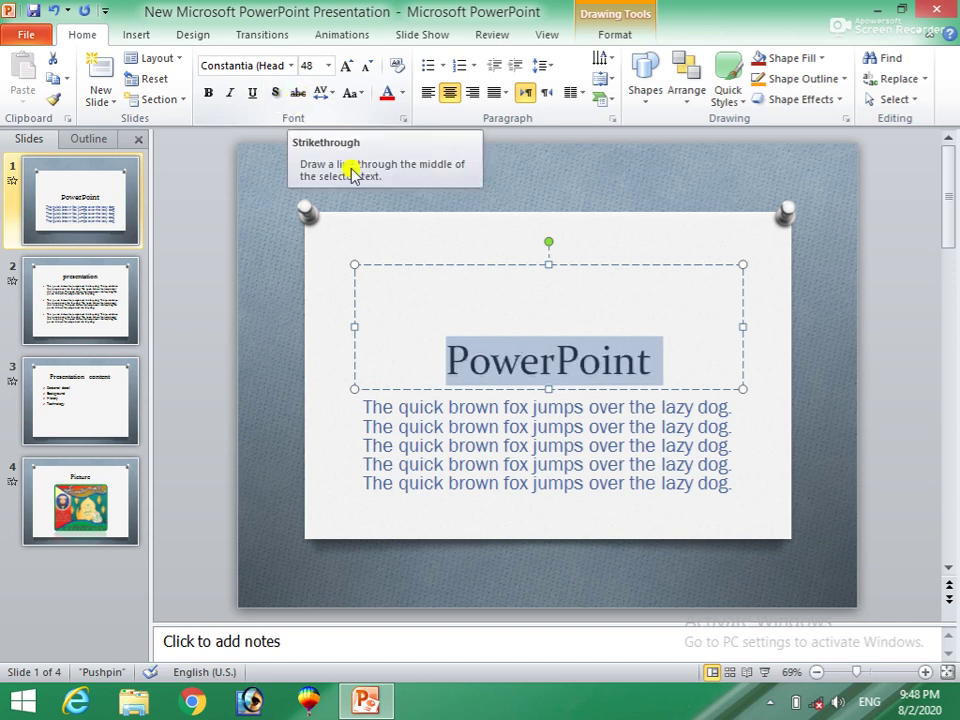
{"action": "left_click", "coordinate": [300, 94]}
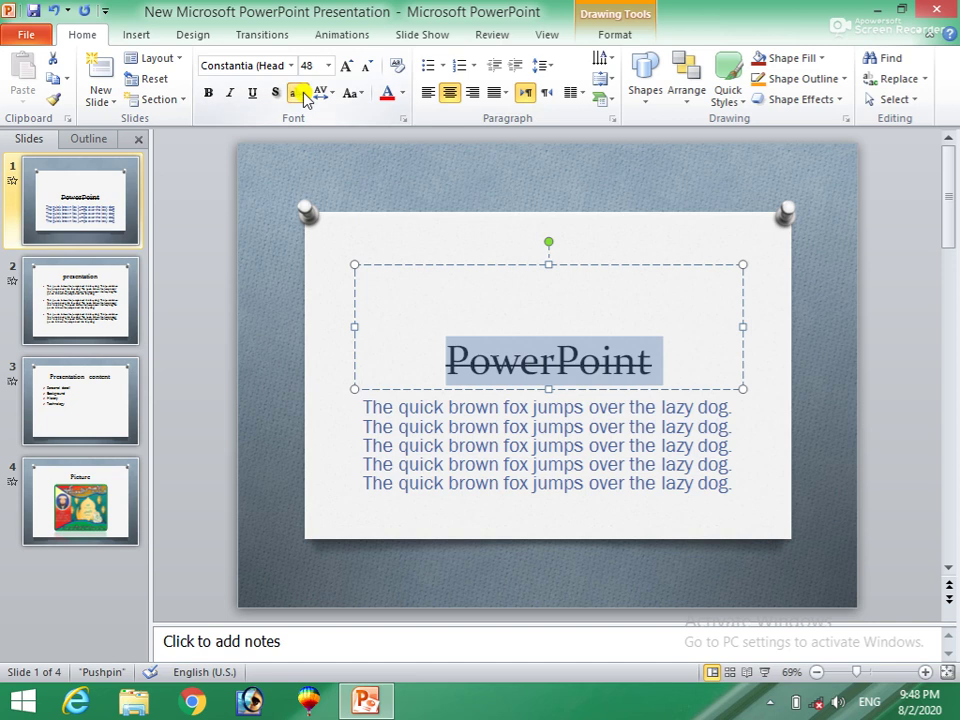
{"action": "left_click", "coordinate": [304, 95]}
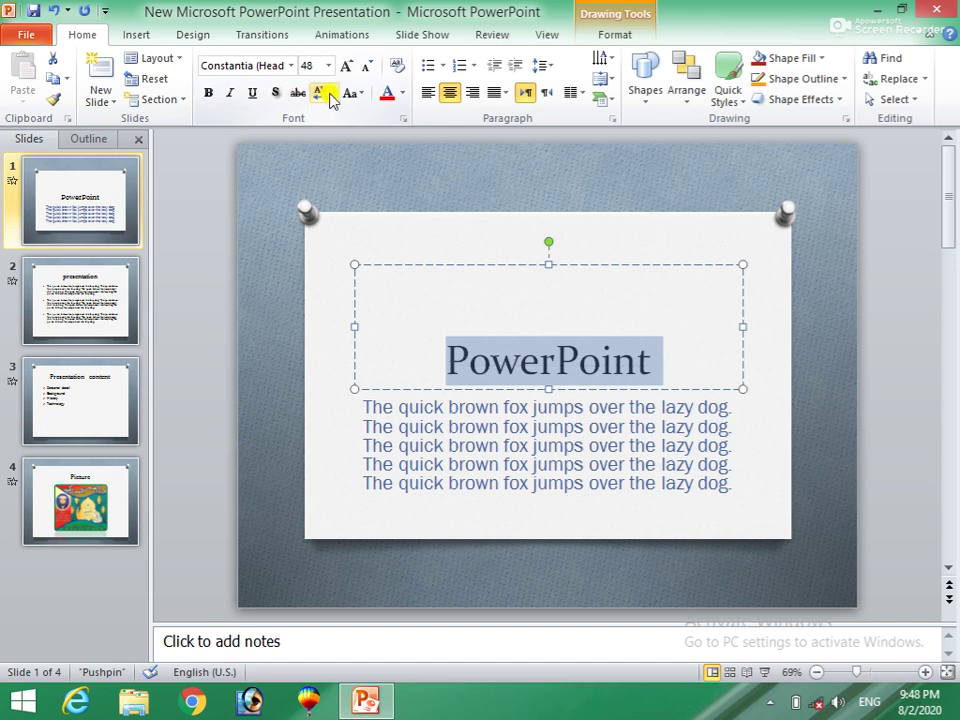
Try Very Tight, Tight, then Normal character spacing on the title.
{"action": "left_click", "coordinate": [330, 94]}
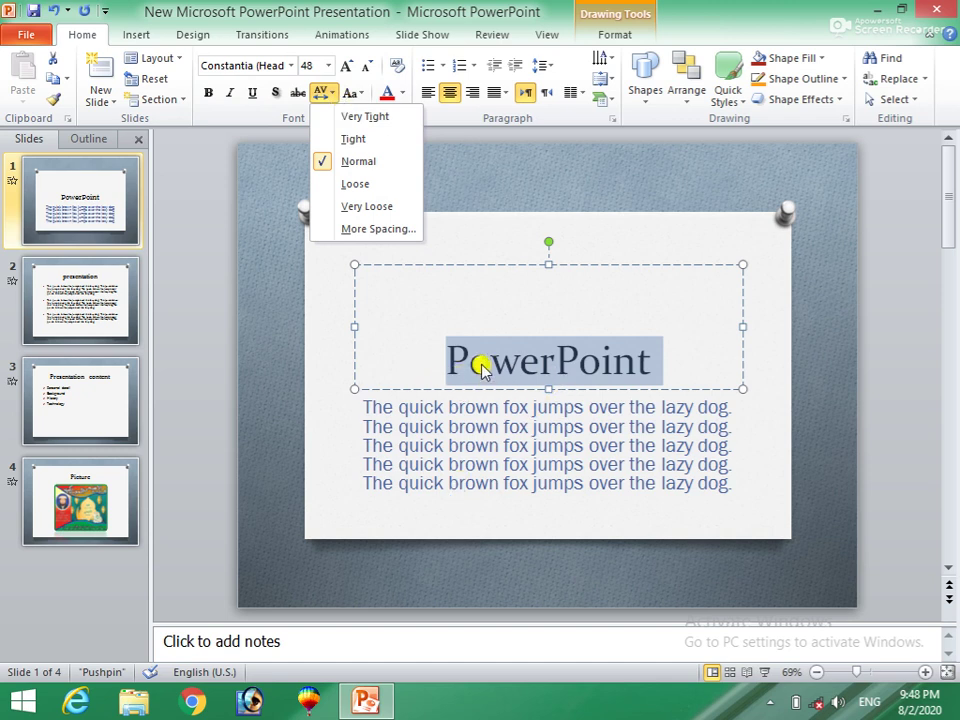
{"action": "left_click", "coordinate": [347, 117]}
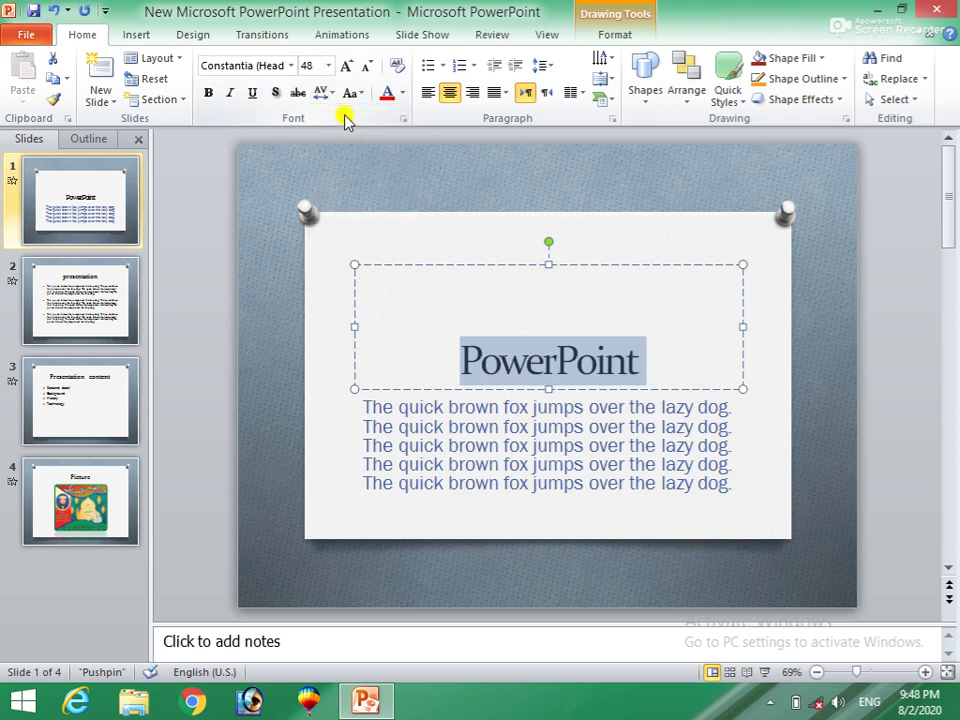
{"action": "left_click", "coordinate": [325, 93]}
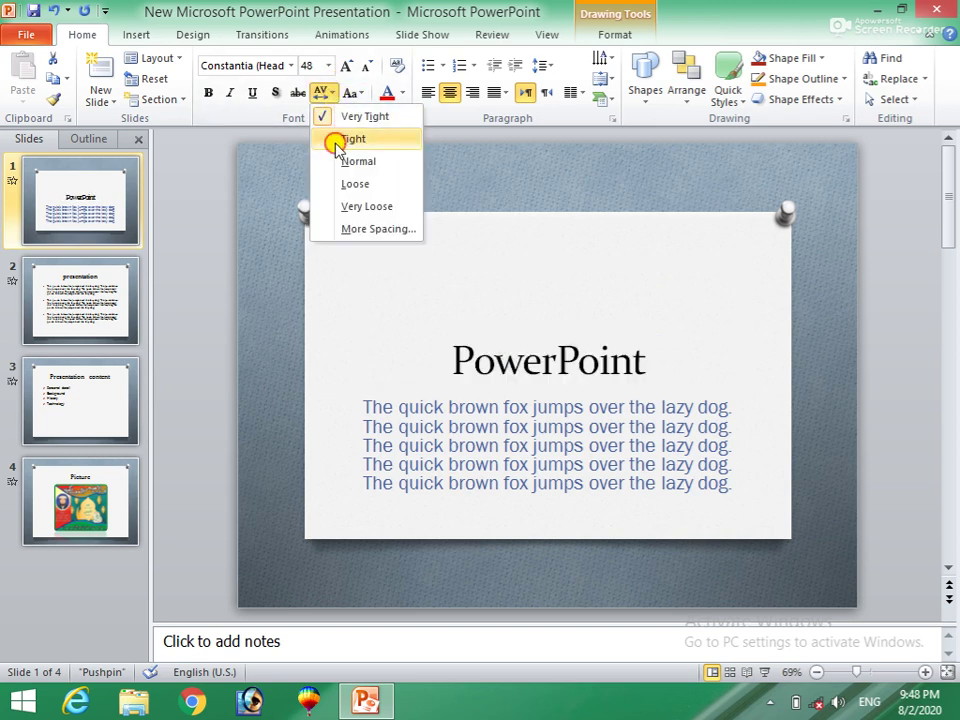
{"action": "left_click", "coordinate": [337, 142]}
{"action": "left_click", "coordinate": [326, 93]}
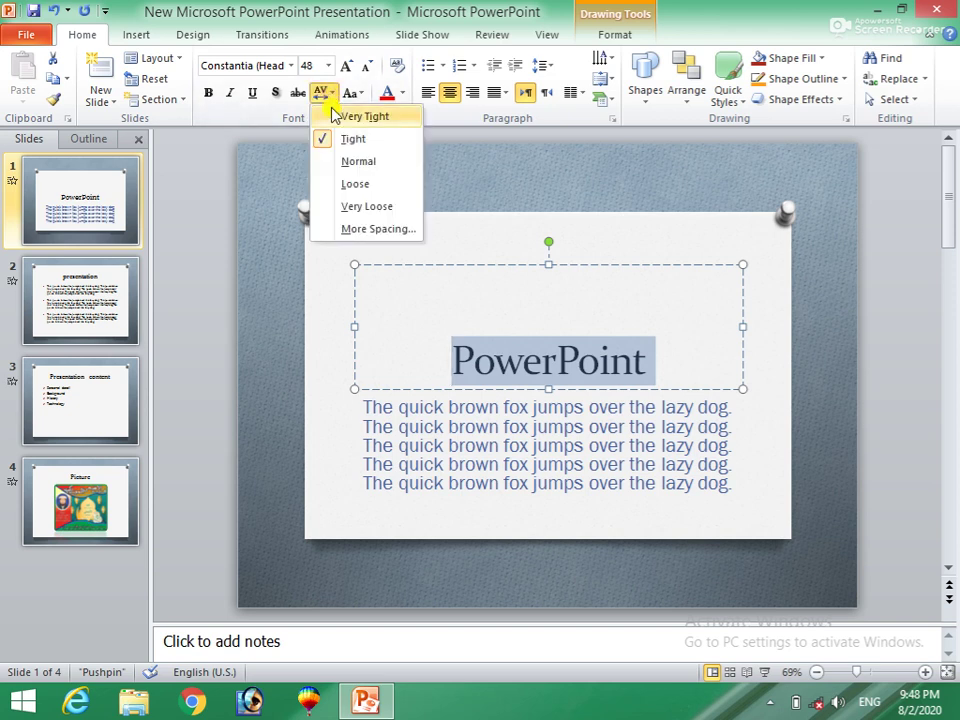
{"action": "left_click", "coordinate": [333, 163]}
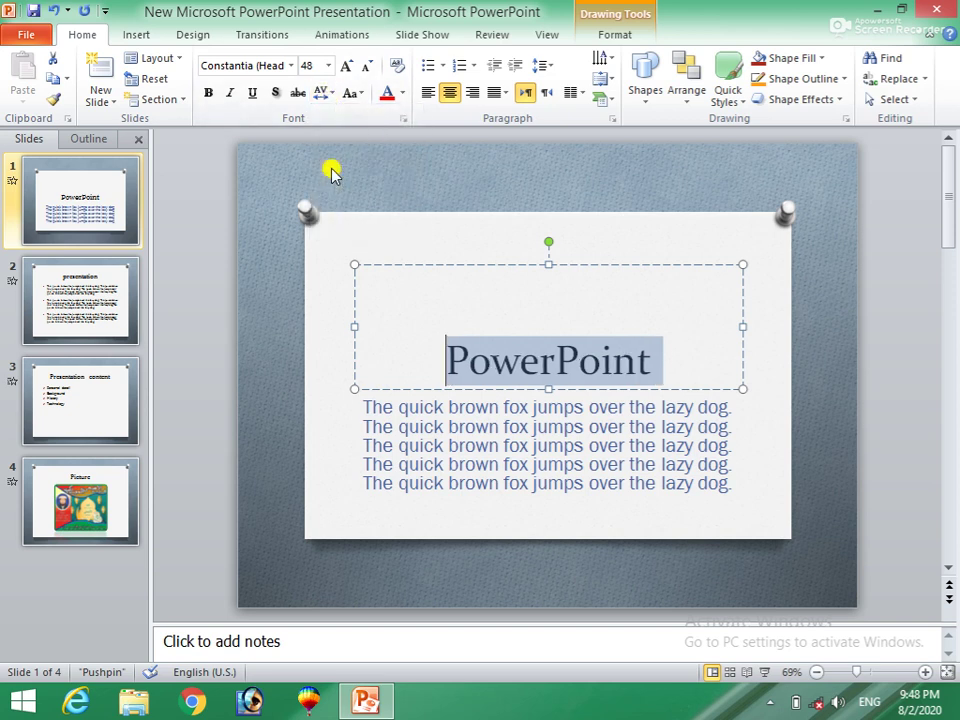
Try Loose, then apply Very Loose character spacing to the title.
{"action": "left_click", "coordinate": [330, 96]}
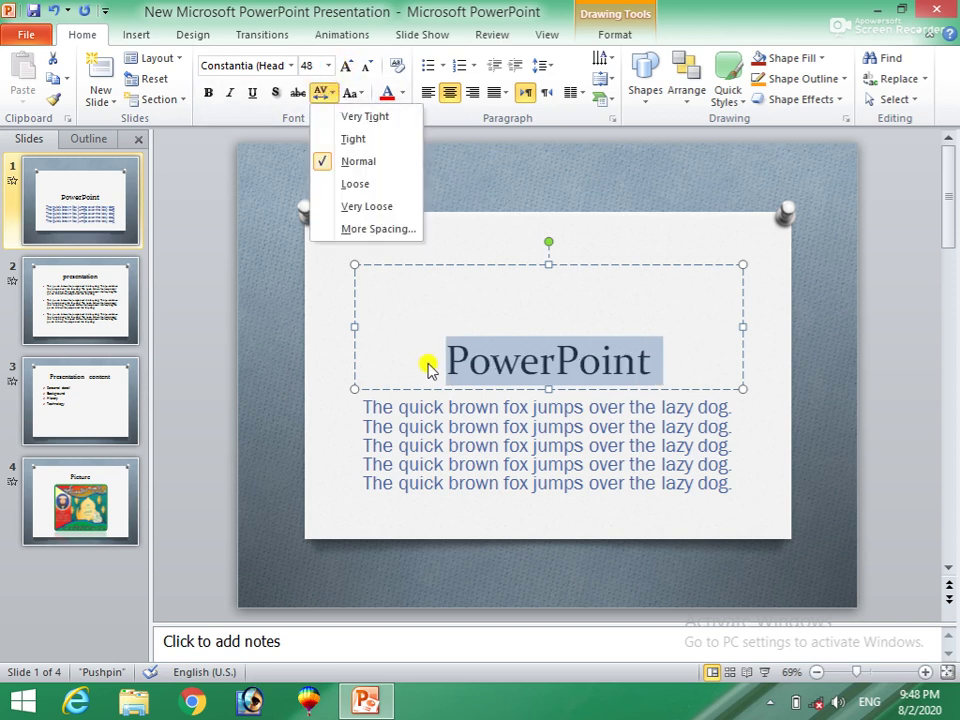
{"action": "left_click", "coordinate": [355, 186]}
{"action": "left_click", "coordinate": [328, 98]}
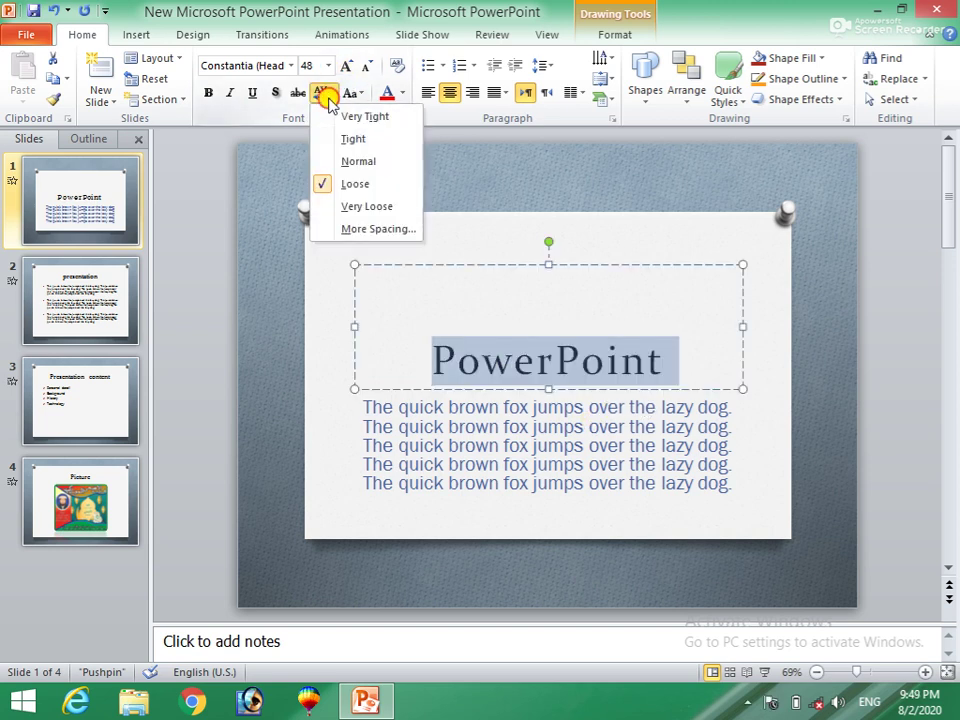
{"action": "left_click", "coordinate": [338, 207]}
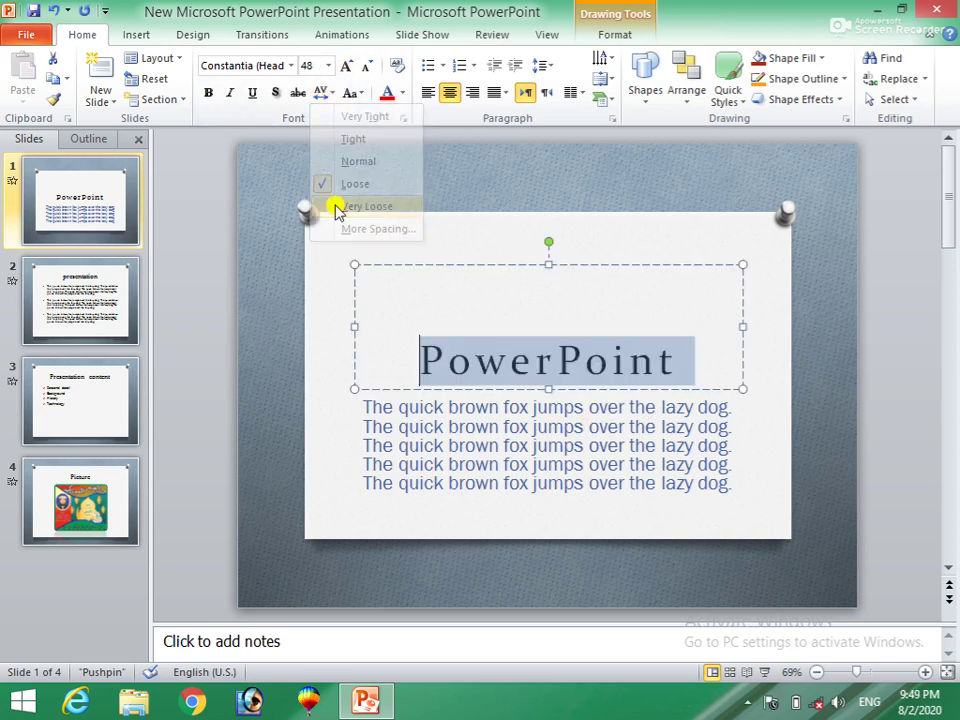
{"action": "left_click", "coordinate": [330, 92]}
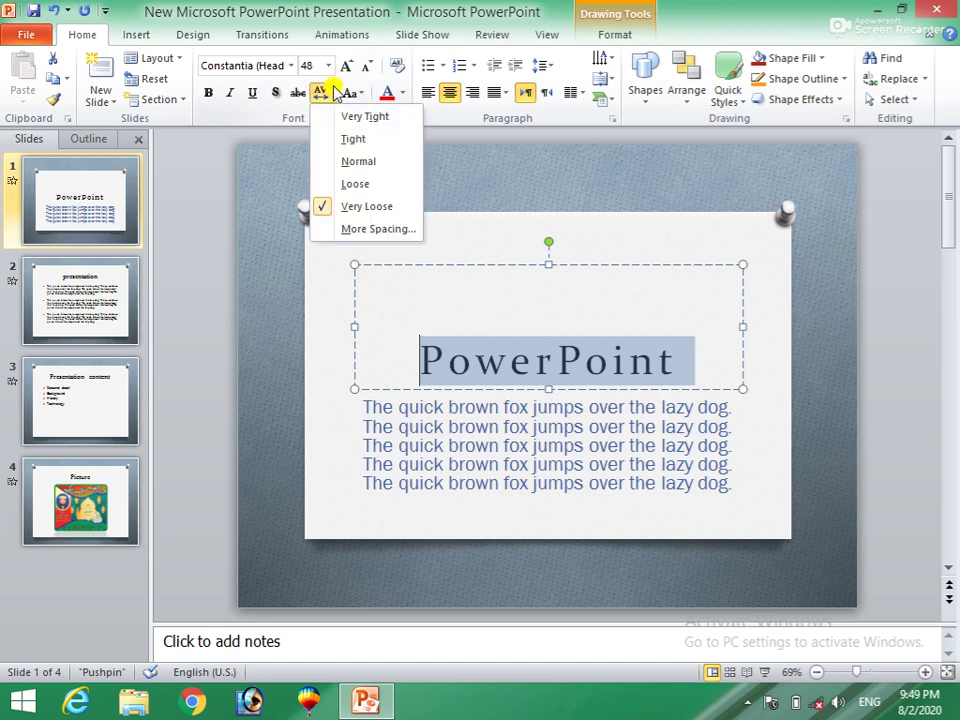
{"action": "left_click", "coordinate": [346, 229]}
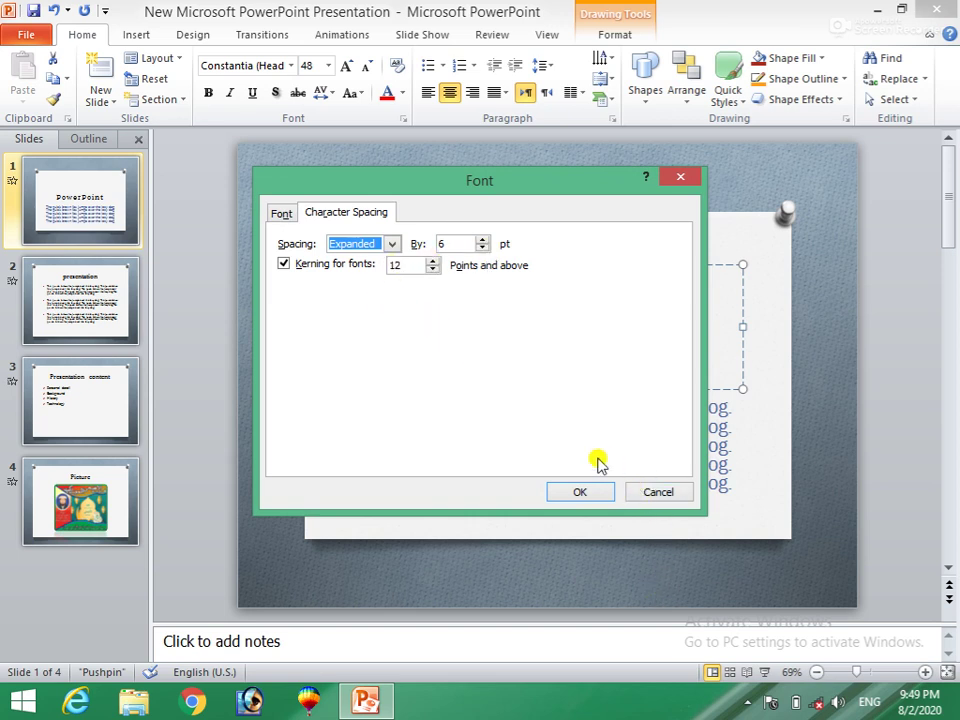
Cancel the Font dialog, reset title spacing to Normal, and grow it to 80 pt.
{"action": "left_click", "coordinate": [650, 494]}
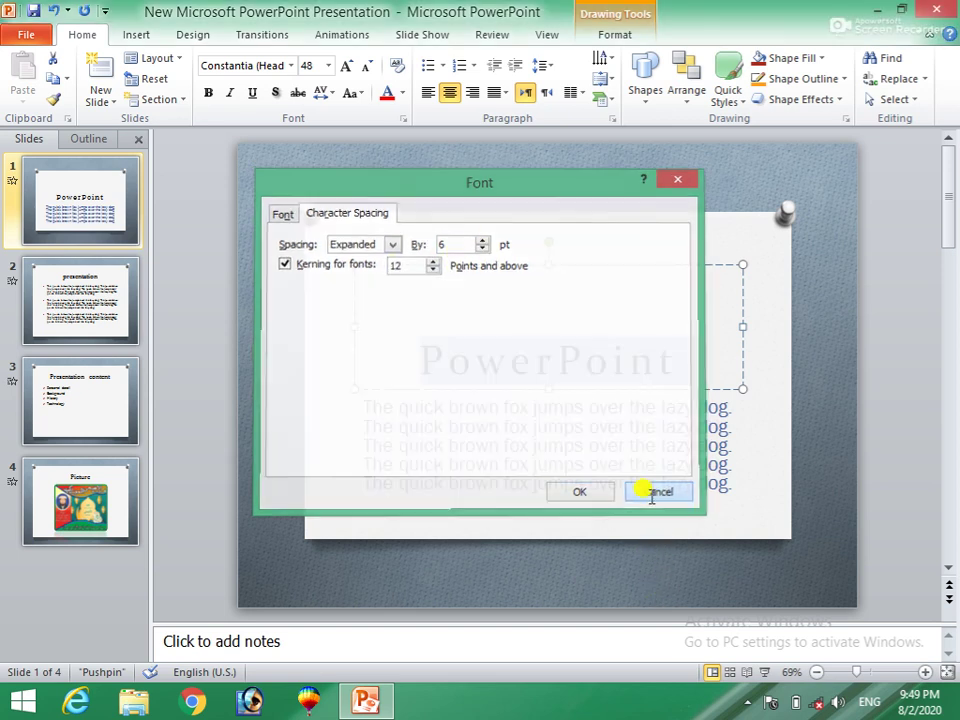
{"action": "left_click", "coordinate": [326, 94]}
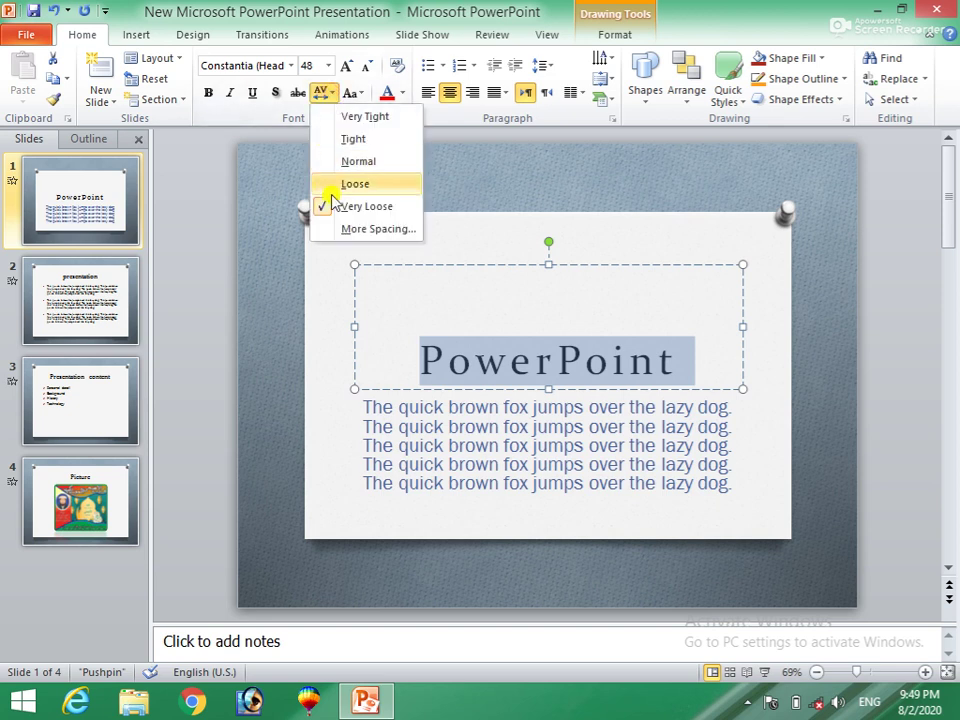
{"action": "left_click", "coordinate": [352, 161]}
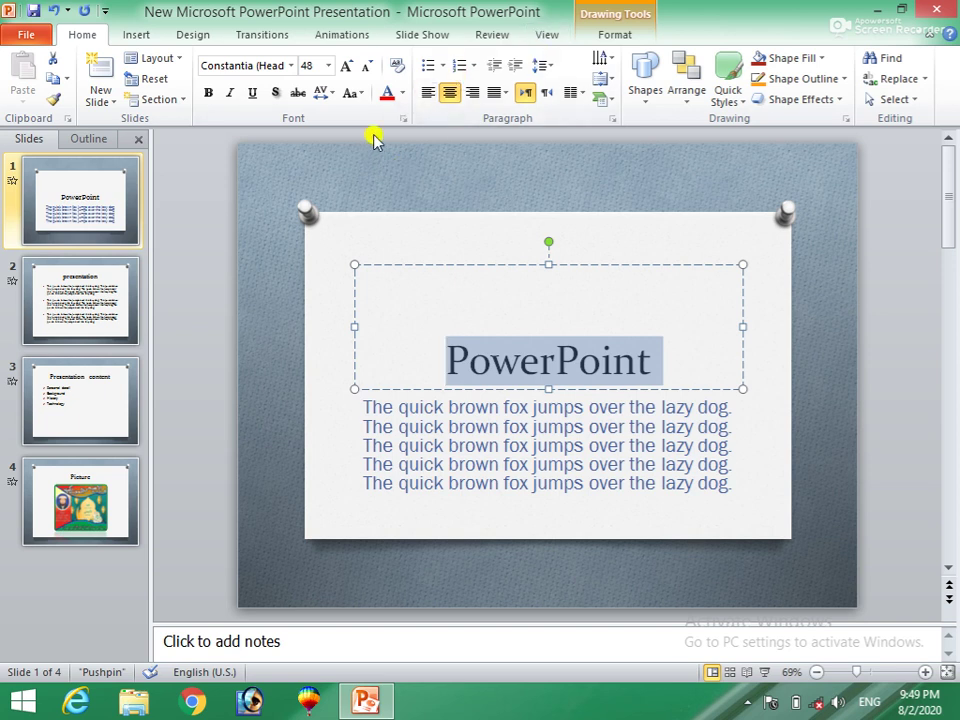
{"action": "left_click", "coordinate": [350, 67]}
{"action": "left_click", "coordinate": [350, 67]}
{"action": "left_click", "coordinate": [350, 67]}
{"action": "left_click", "coordinate": [350, 67]}
{"action": "left_click", "coordinate": [350, 67]}
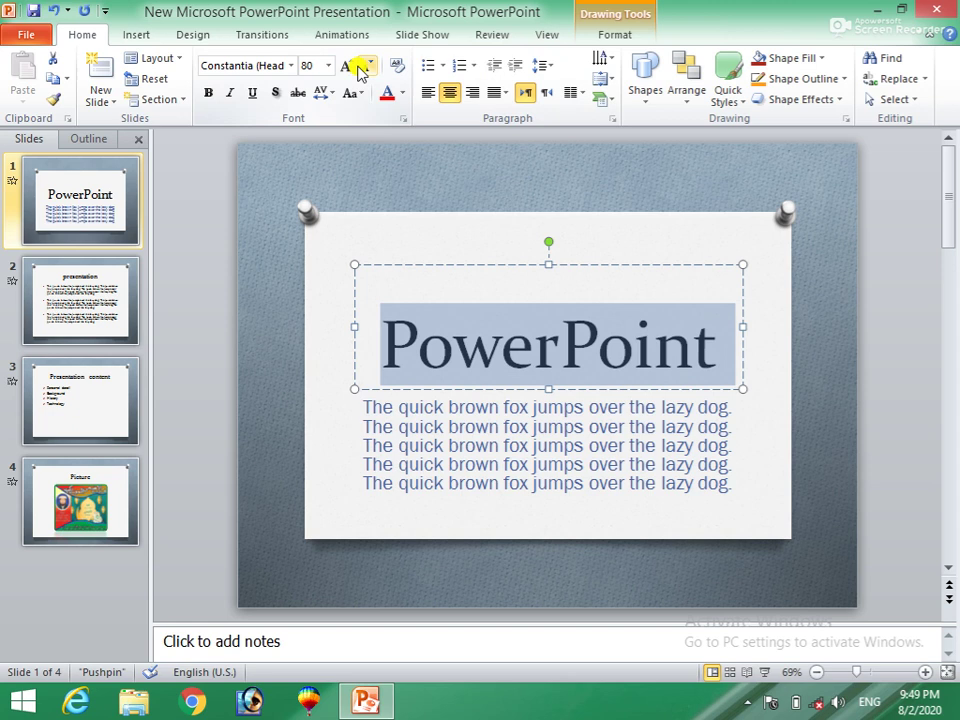
Shrink the title back to 48 pt and try Sentence case, lowercase and UPPERCASE.
{"action": "left_click", "coordinate": [368, 70]}
{"action": "left_click", "coordinate": [368, 70]}
{"action": "left_click", "coordinate": [368, 70]}
{"action": "left_click", "coordinate": [368, 70]}
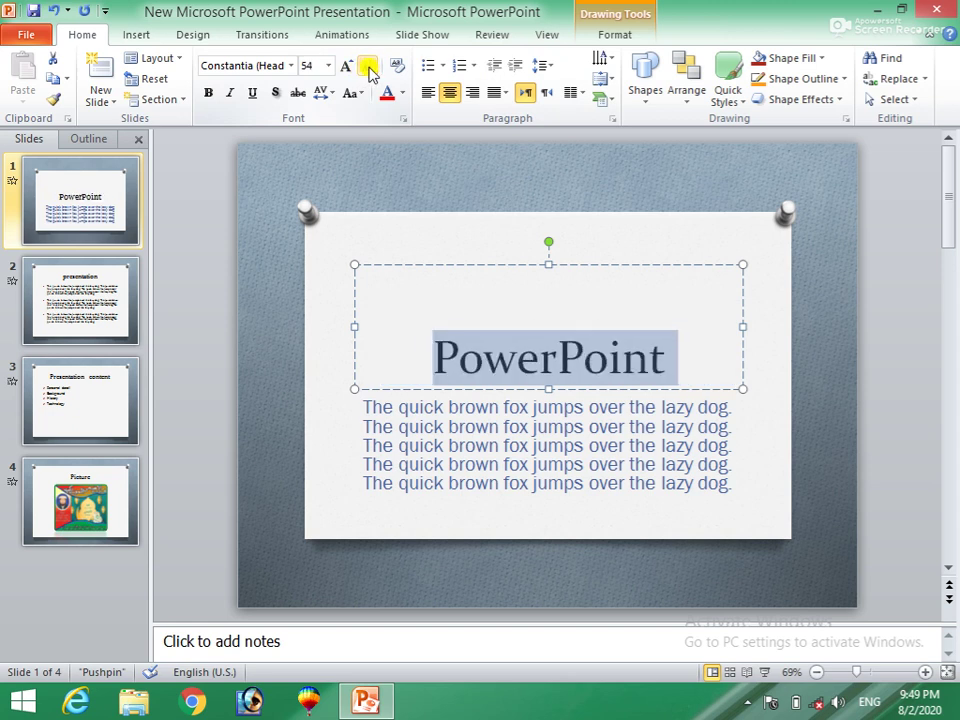
{"action": "left_click", "coordinate": [368, 70]}
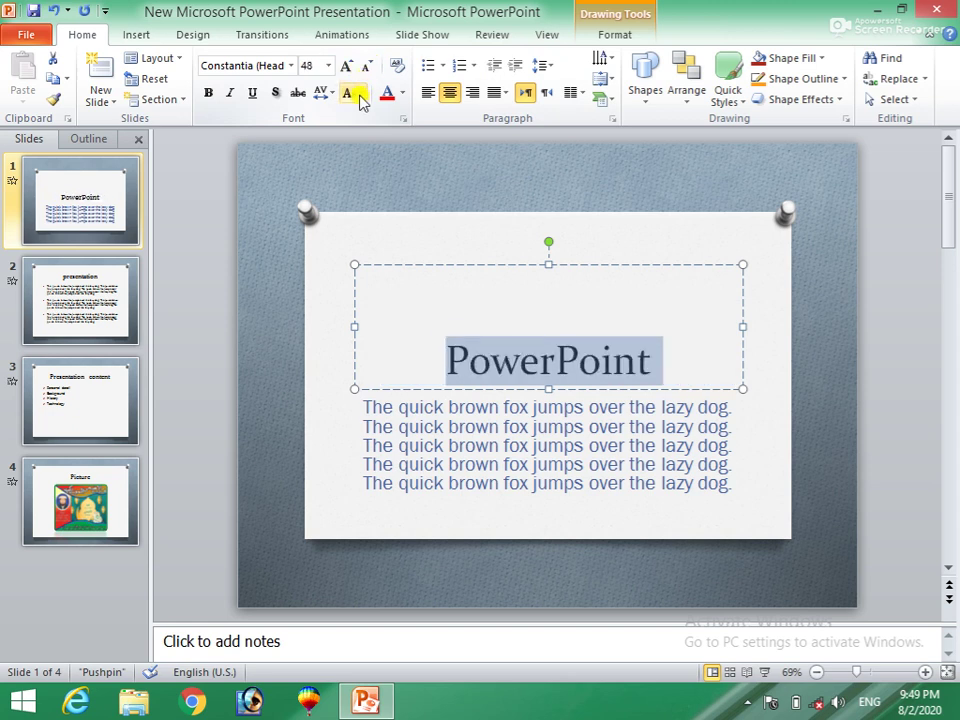
{"action": "left_click", "coordinate": [359, 98]}
{"action": "left_click", "coordinate": [377, 116]}
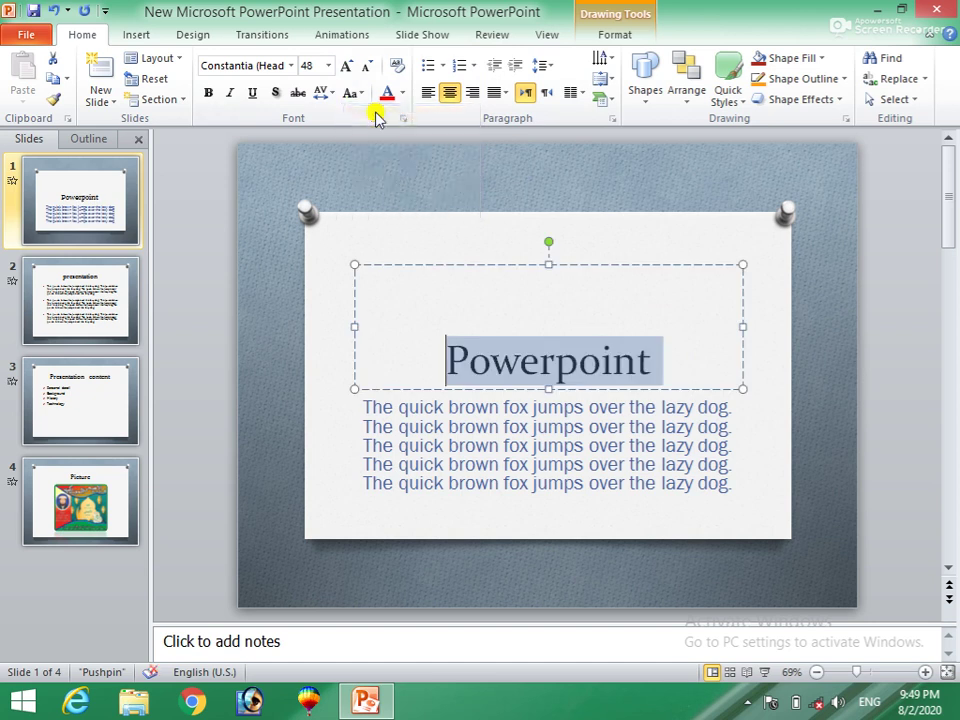
{"action": "left_click", "coordinate": [363, 98]}
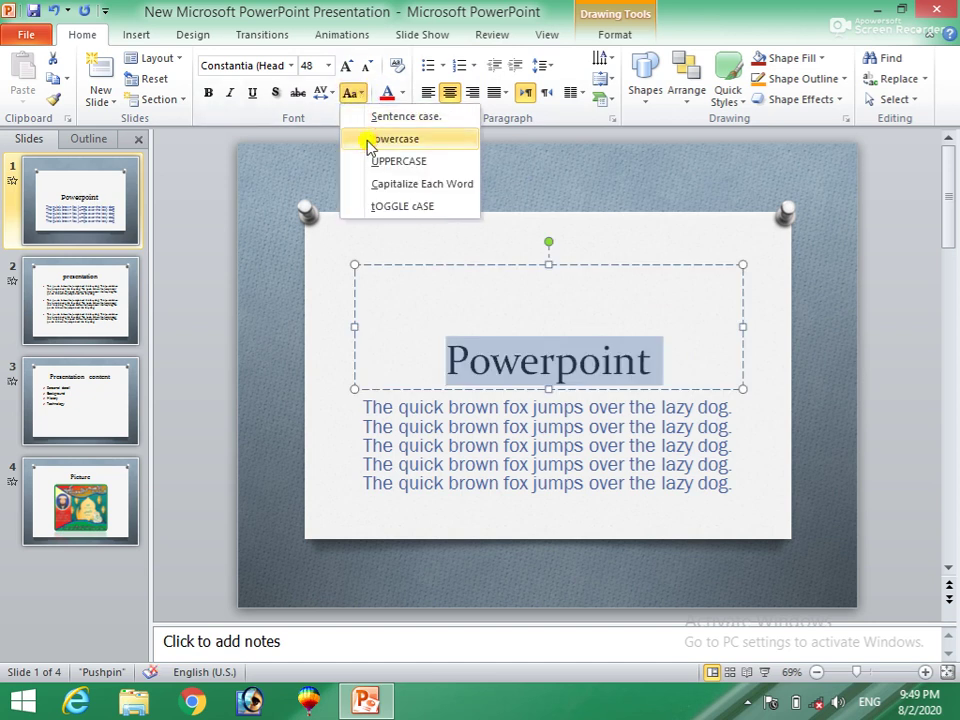
{"action": "left_click", "coordinate": [369, 141]}
{"action": "left_click", "coordinate": [362, 100]}
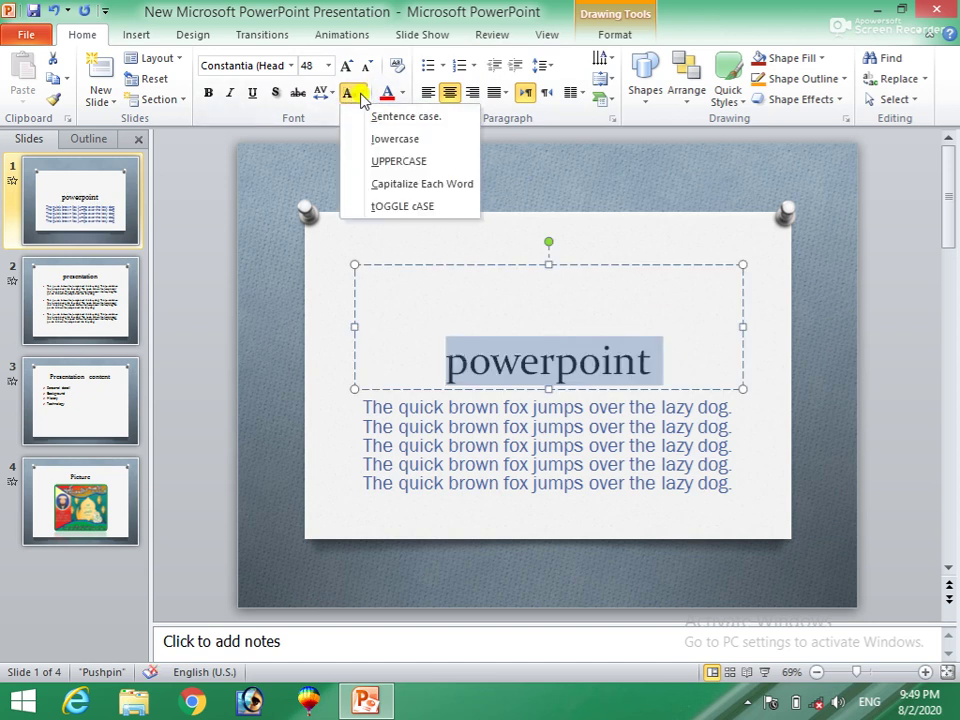
{"action": "left_click", "coordinate": [377, 161]}
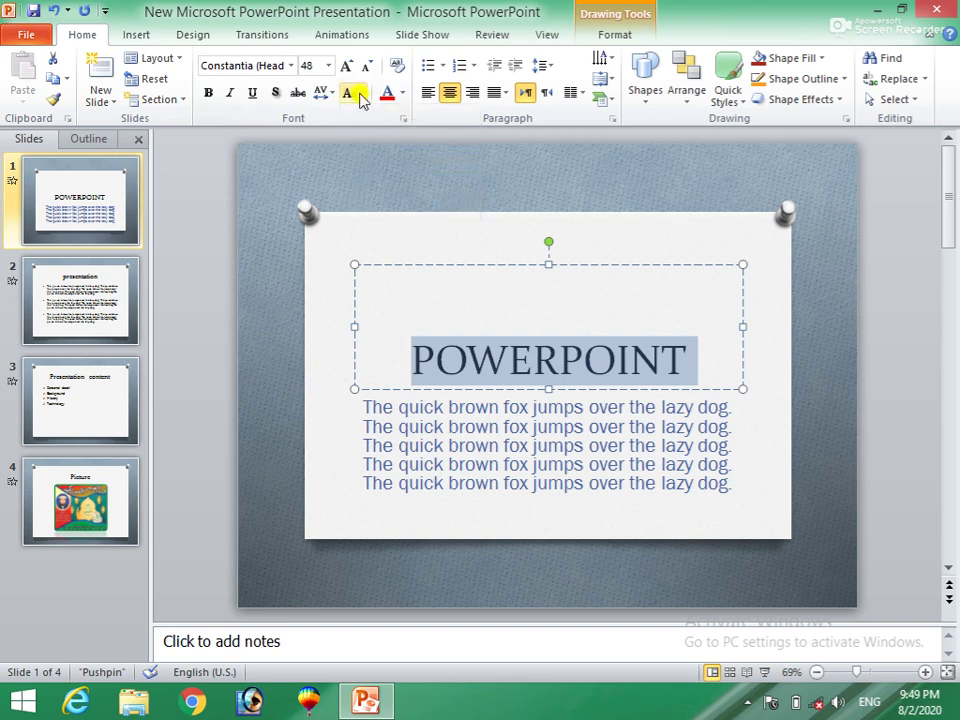
Try Capitalize Each Word, tOGGLE cASE and Sentence case, then settle on UPPERCASE.
{"action": "left_click", "coordinate": [356, 94]}
{"action": "left_click", "coordinate": [369, 184]}
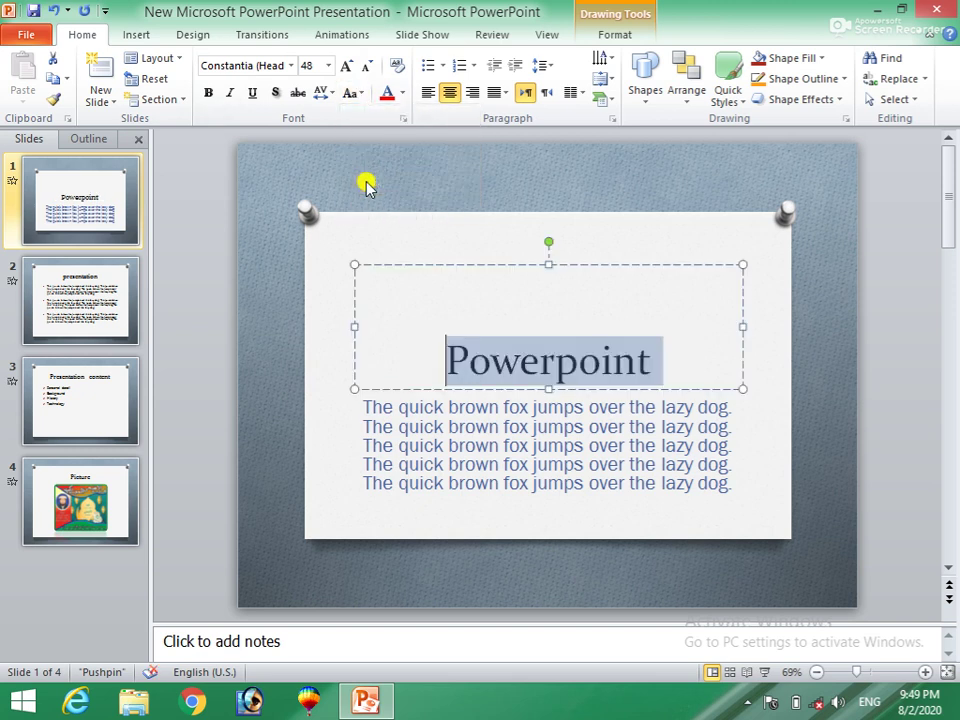
{"action": "left_click", "coordinate": [358, 98]}
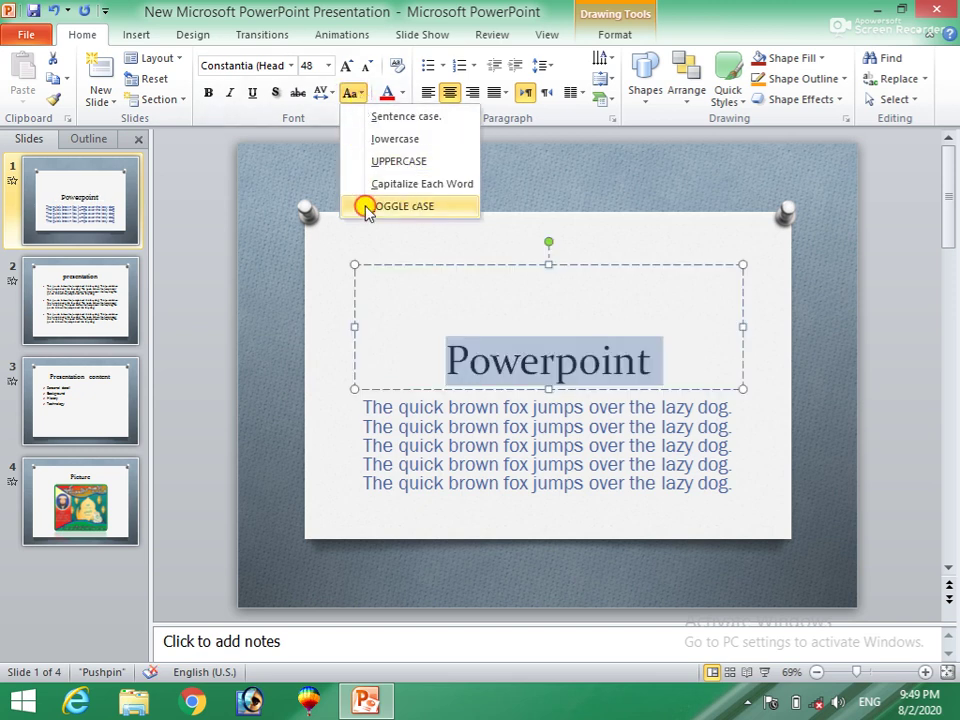
{"action": "left_click", "coordinate": [366, 206]}
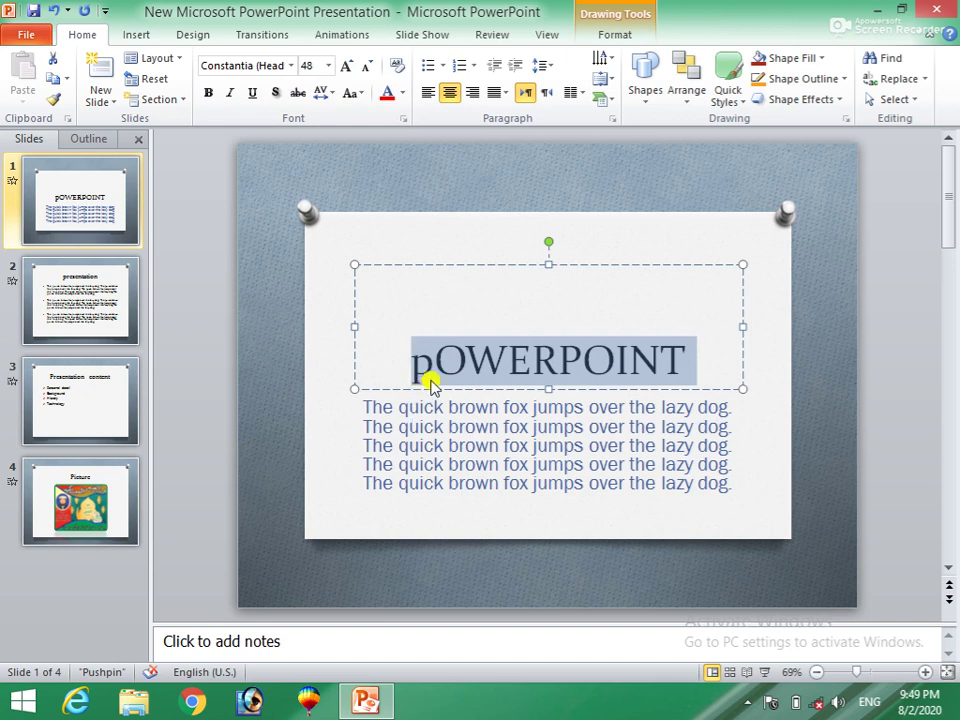
{"action": "left_click", "coordinate": [352, 93]}
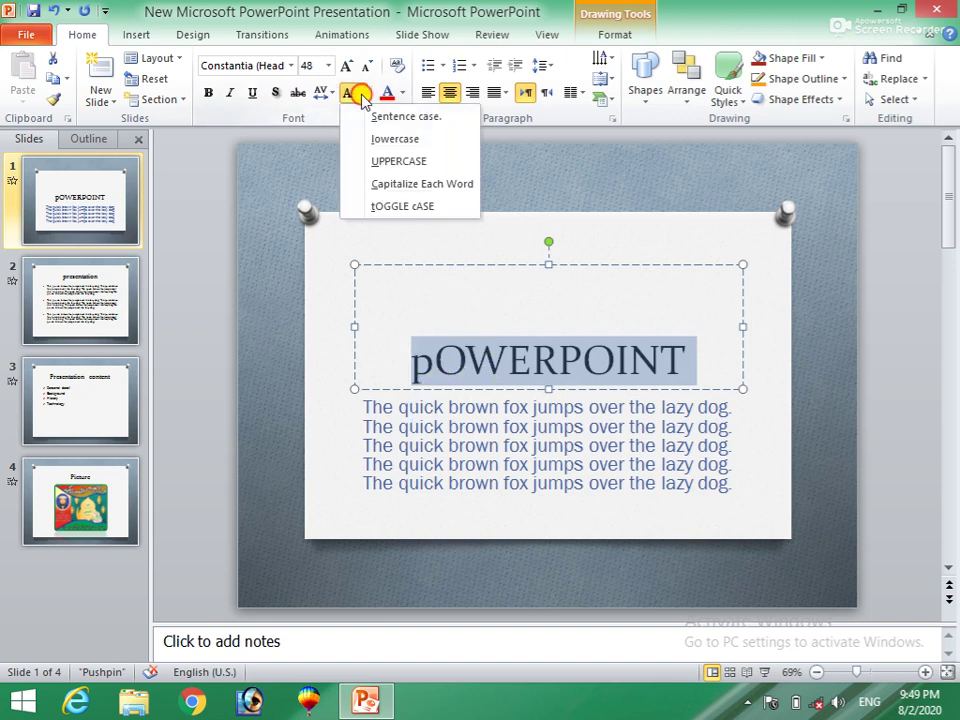
{"action": "left_click", "coordinate": [378, 116]}
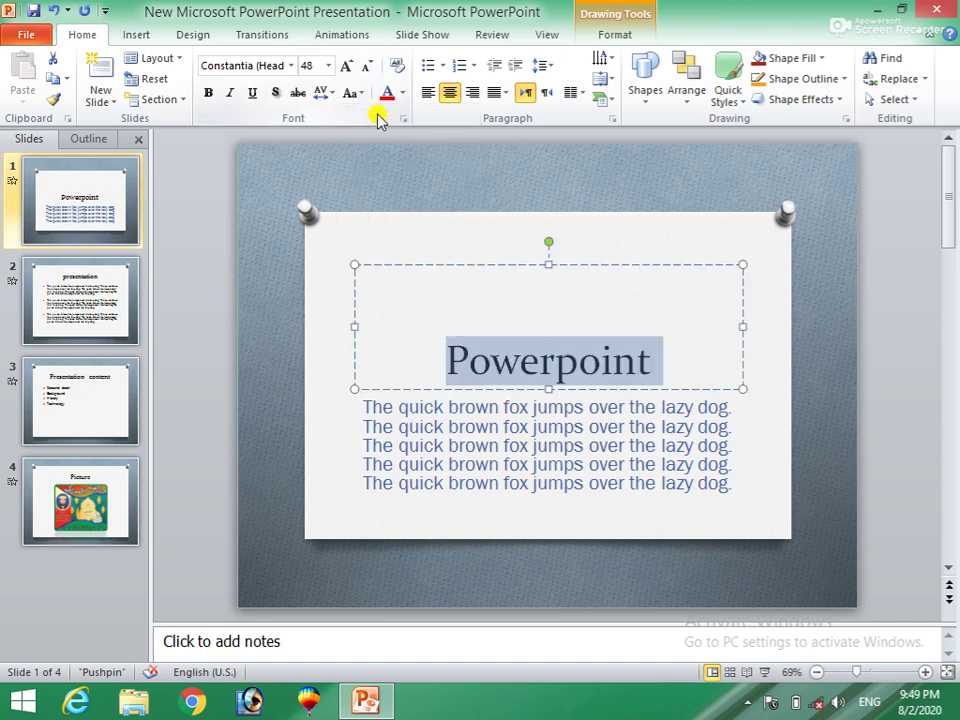
{"action": "left_click", "coordinate": [356, 93]}
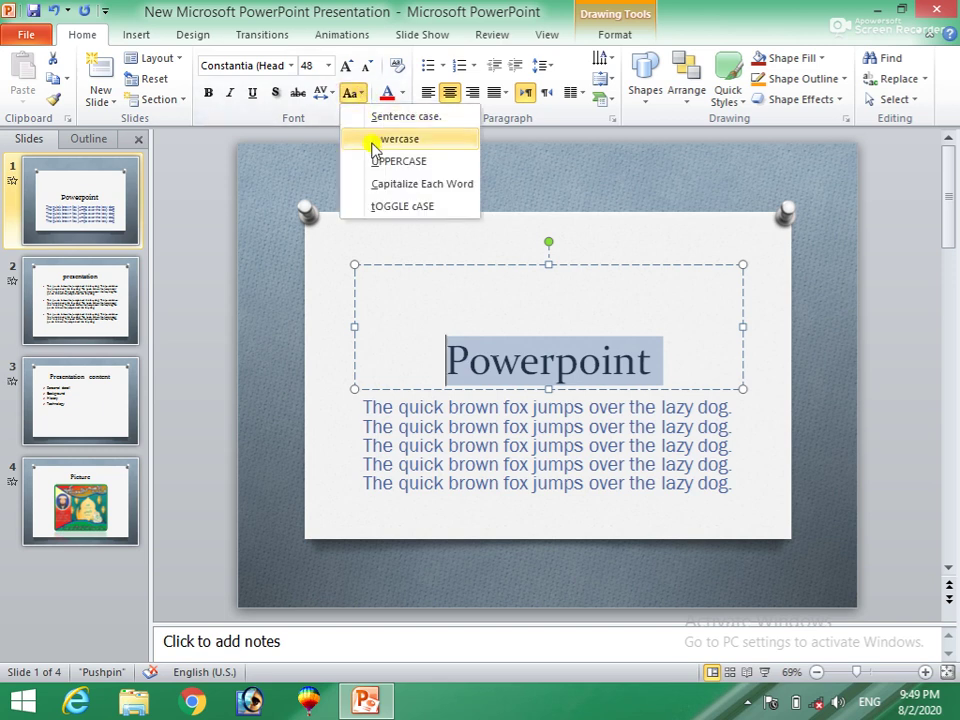
{"action": "left_click", "coordinate": [380, 184]}
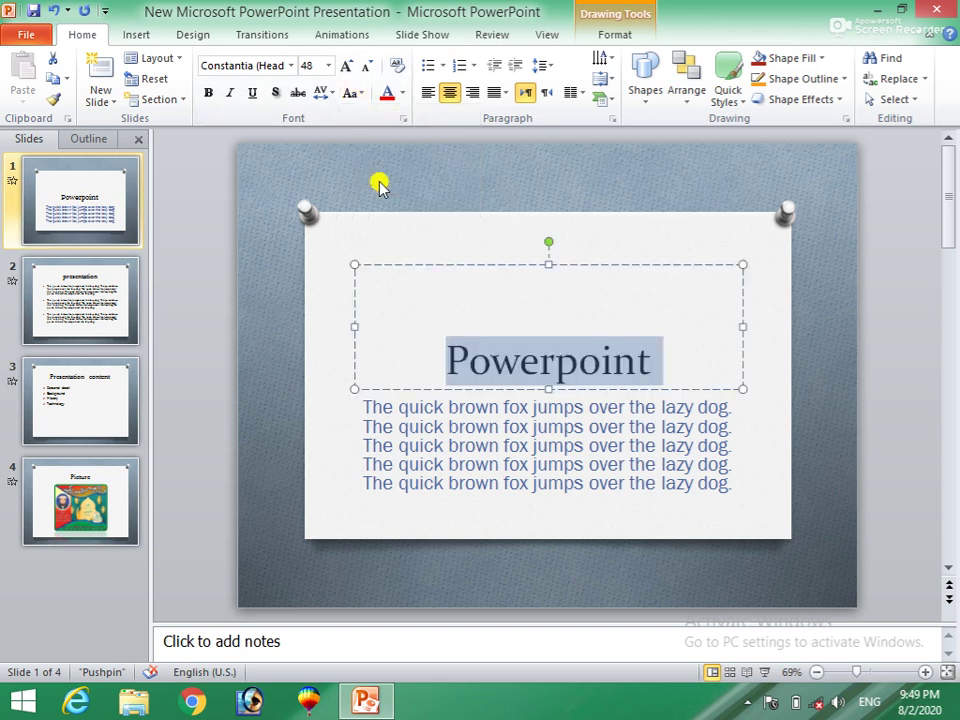
{"action": "left_click", "coordinate": [356, 94]}
{"action": "left_click", "coordinate": [365, 119]}
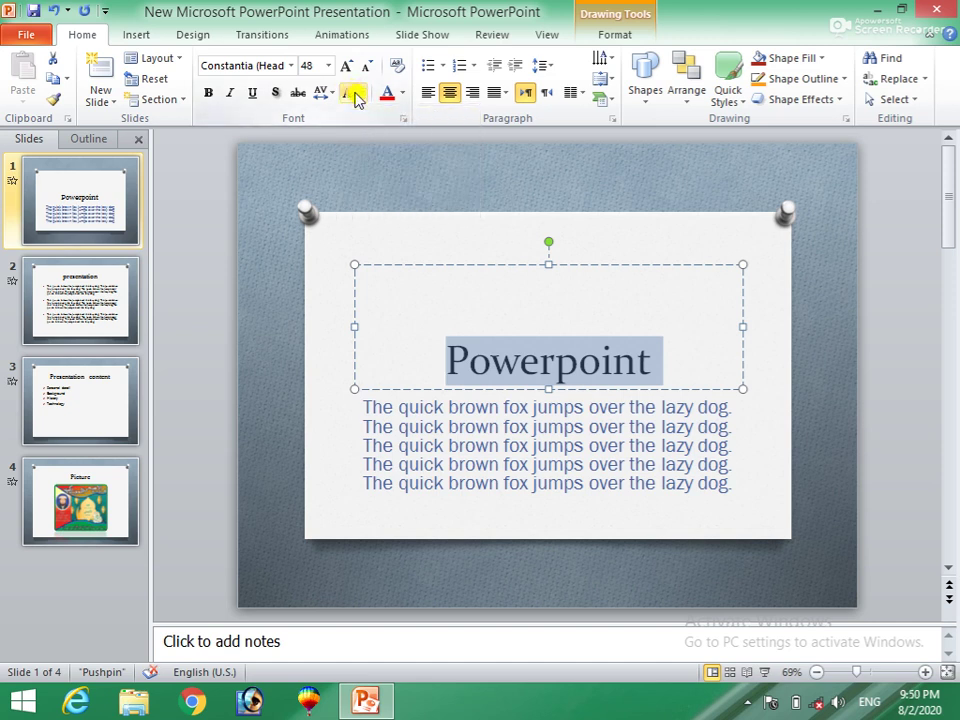
{"action": "left_click", "coordinate": [354, 93]}
{"action": "left_click", "coordinate": [366, 161]}
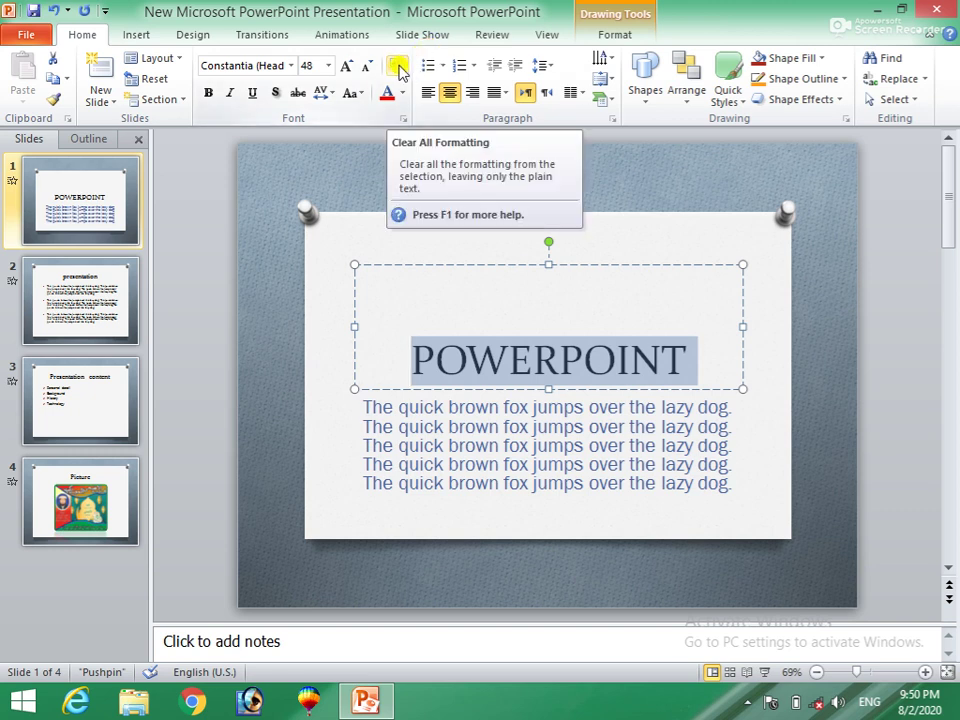
Clear the POWERPOINT title's formatting, then clear and undo formatting on the body word 'quick'.
{"action": "left_click", "coordinate": [398, 68]}
{"action": "left_click", "coordinate": [404, 80]}
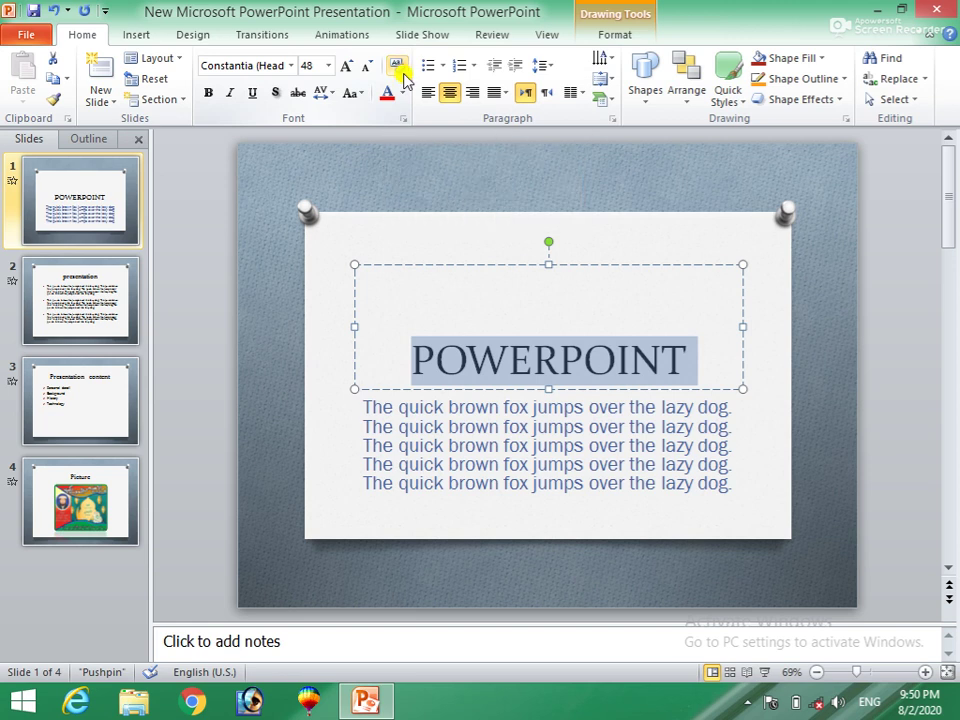
{"action": "left_click", "coordinate": [345, 416]}
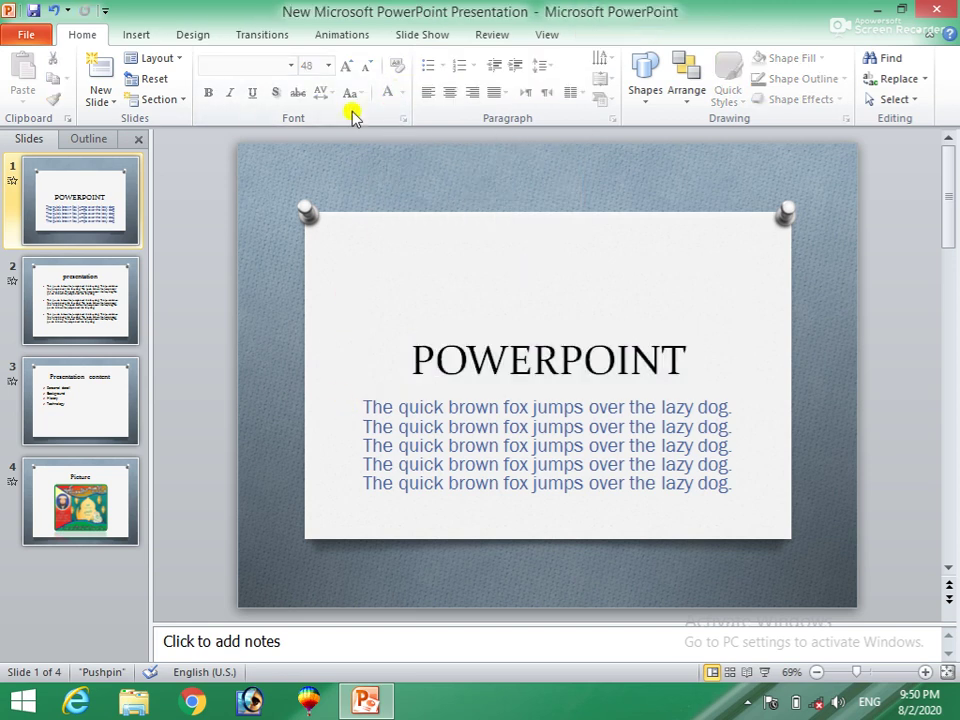
{"action": "left_click", "coordinate": [418, 466]}
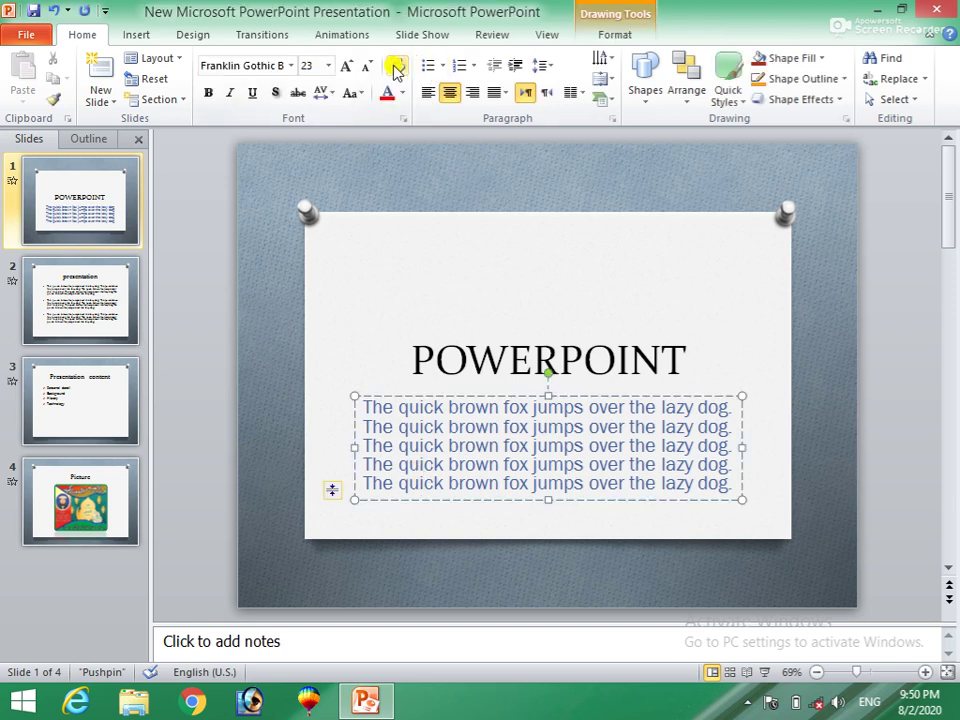
{"action": "left_click", "coordinate": [397, 67]}
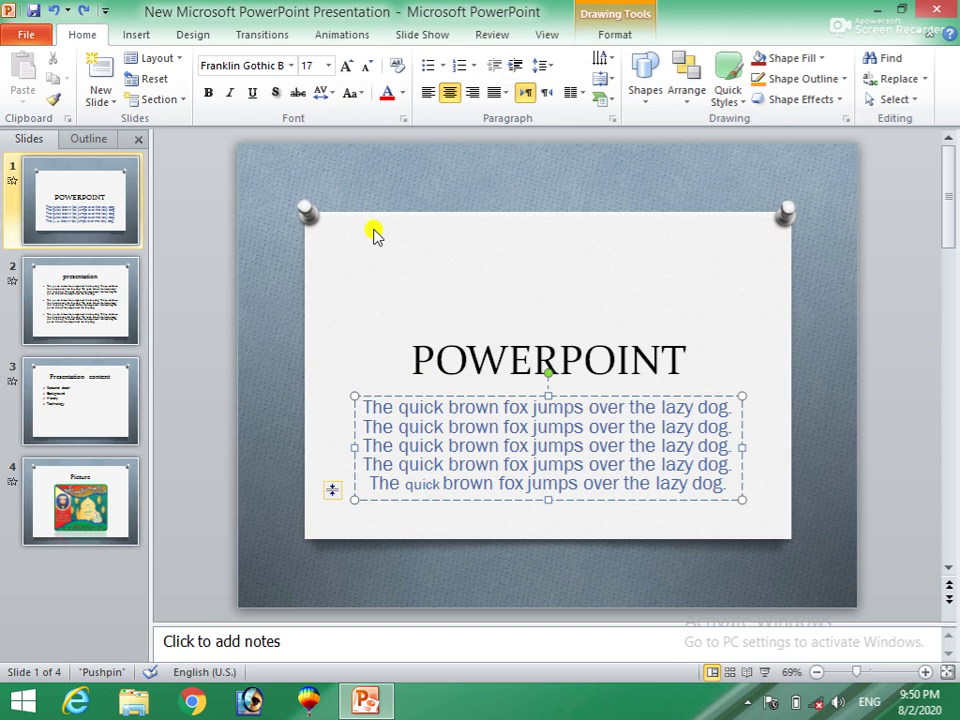
{"action": "key", "text": "ctrl+z"}
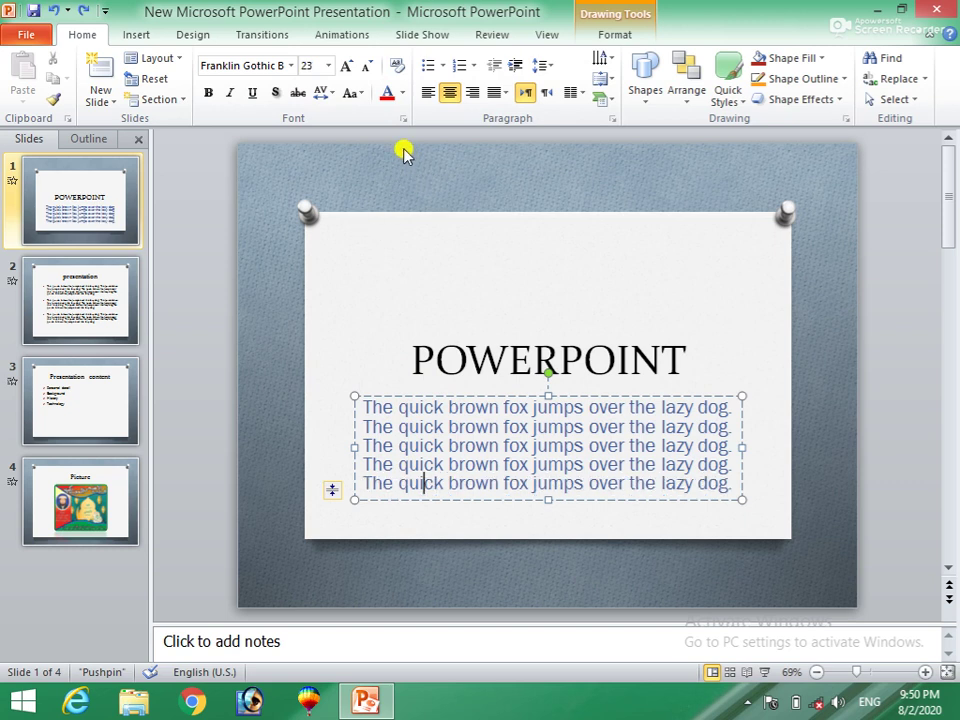
{"action": "left_click", "coordinate": [403, 94]}
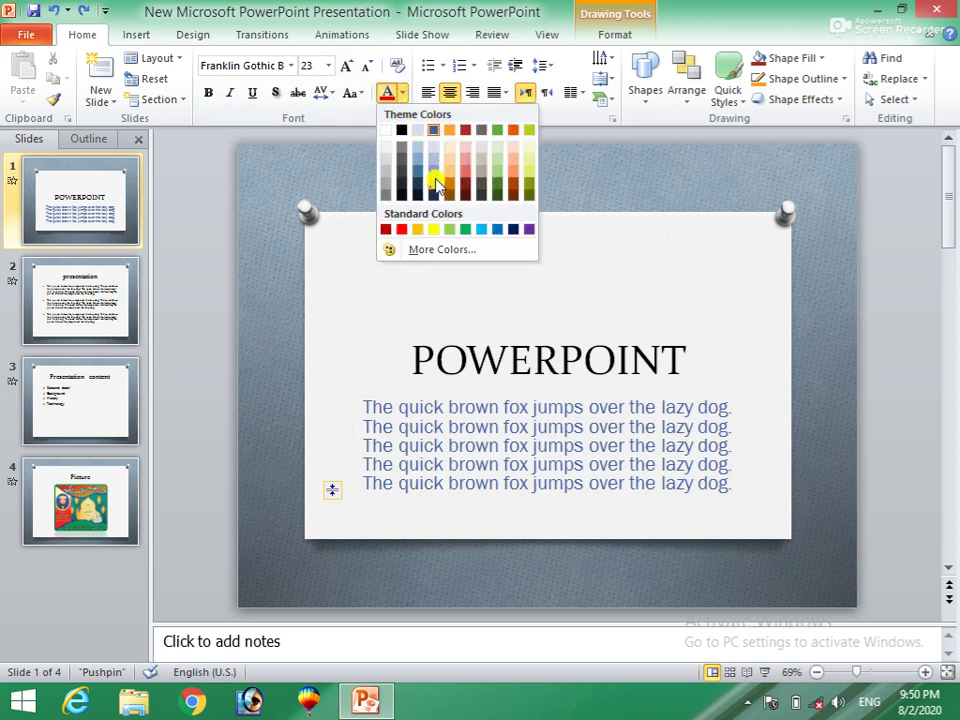
Select POWERPOINT and set its font colour to Red from Standard Colors.
{"action": "left_click", "coordinate": [665, 355]}
{"action": "left_click_drag", "start_coordinate": [671, 354], "coordinate": [491, 356]}
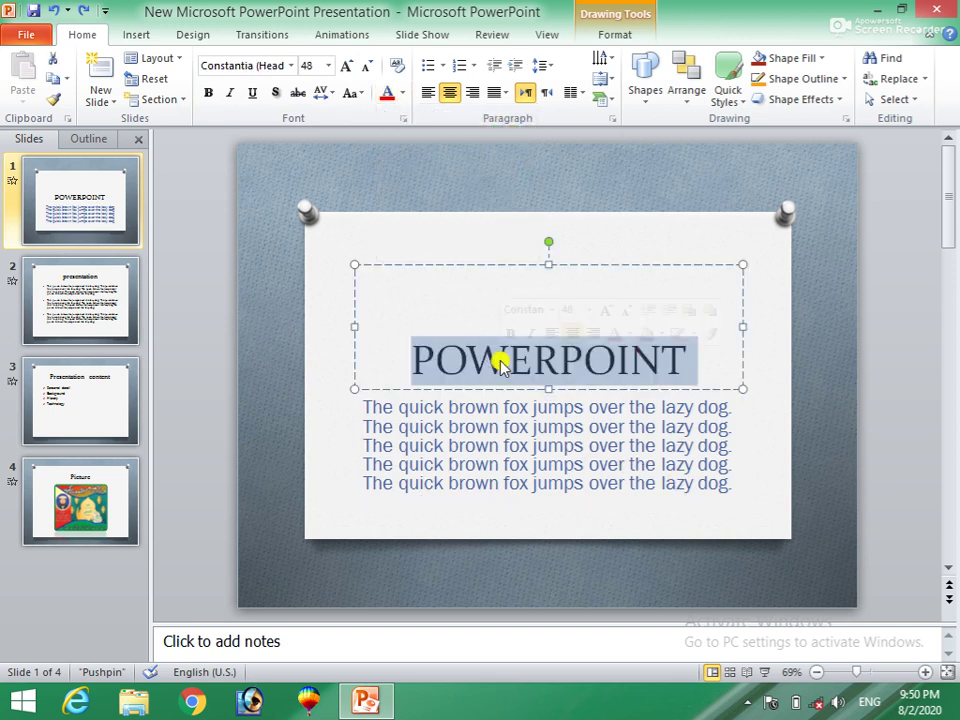
{"action": "left_click", "coordinate": [401, 93]}
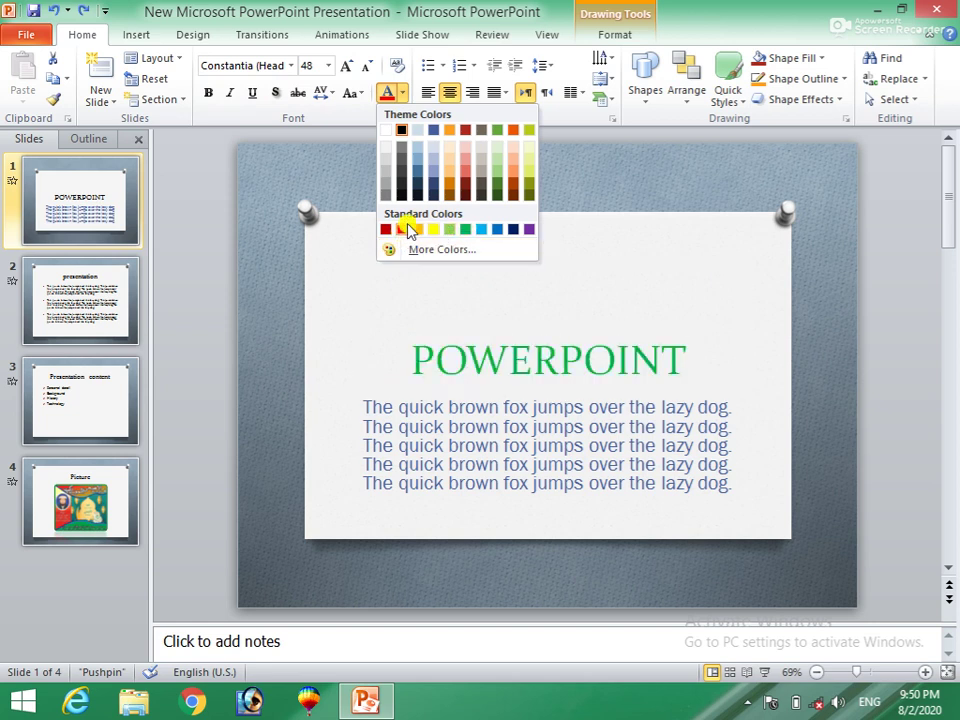
{"action": "left_click", "coordinate": [403, 230]}
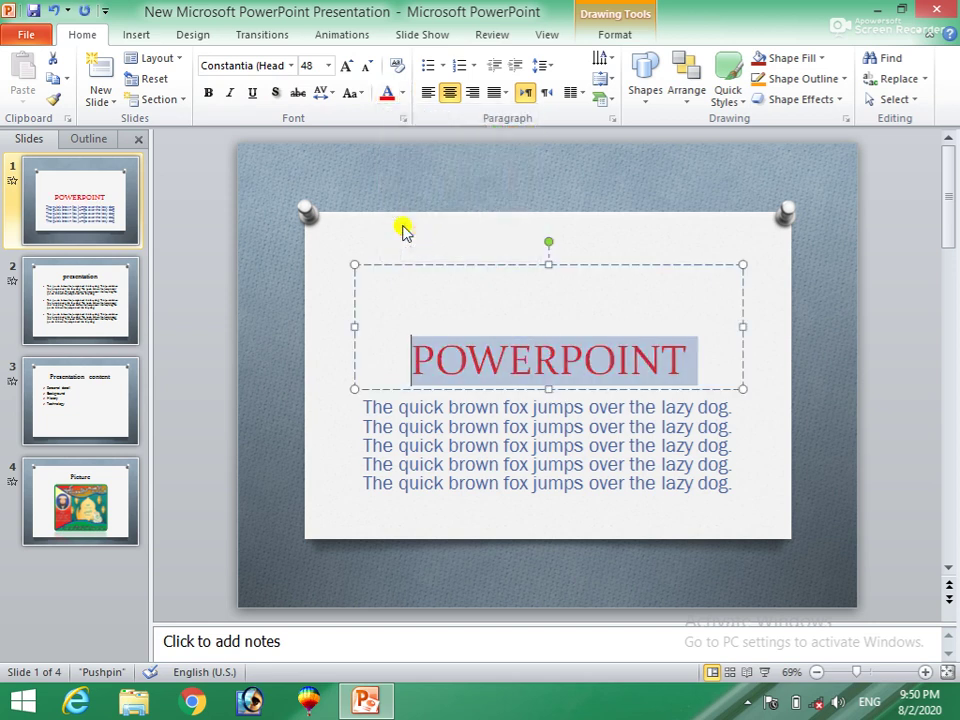
{"action": "left_click", "coordinate": [337, 418]}
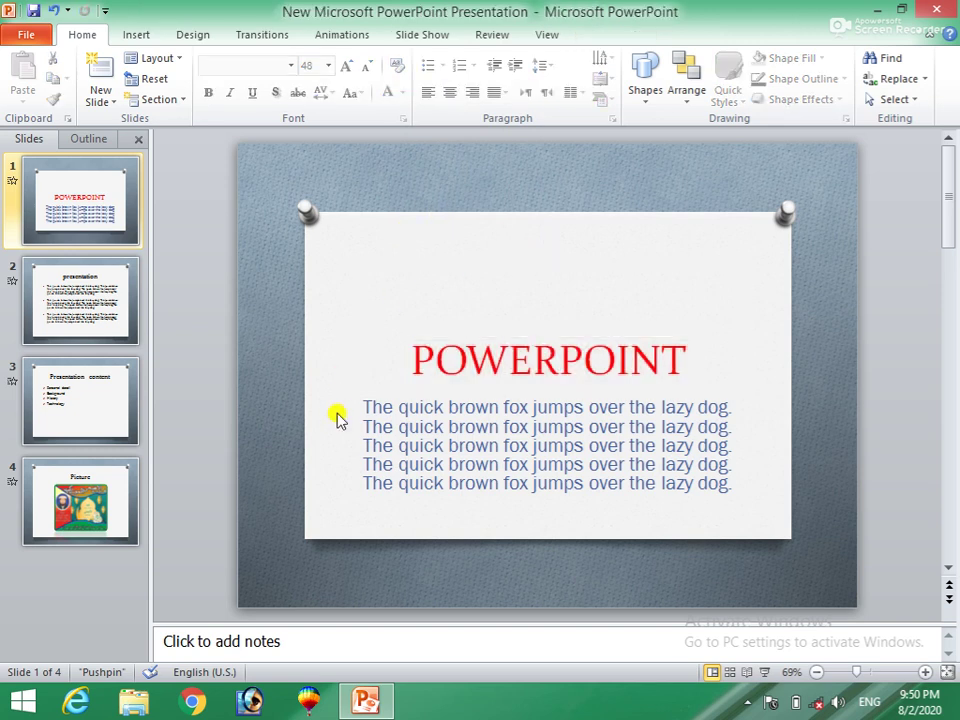
{"action": "left_click", "coordinate": [468, 360]}
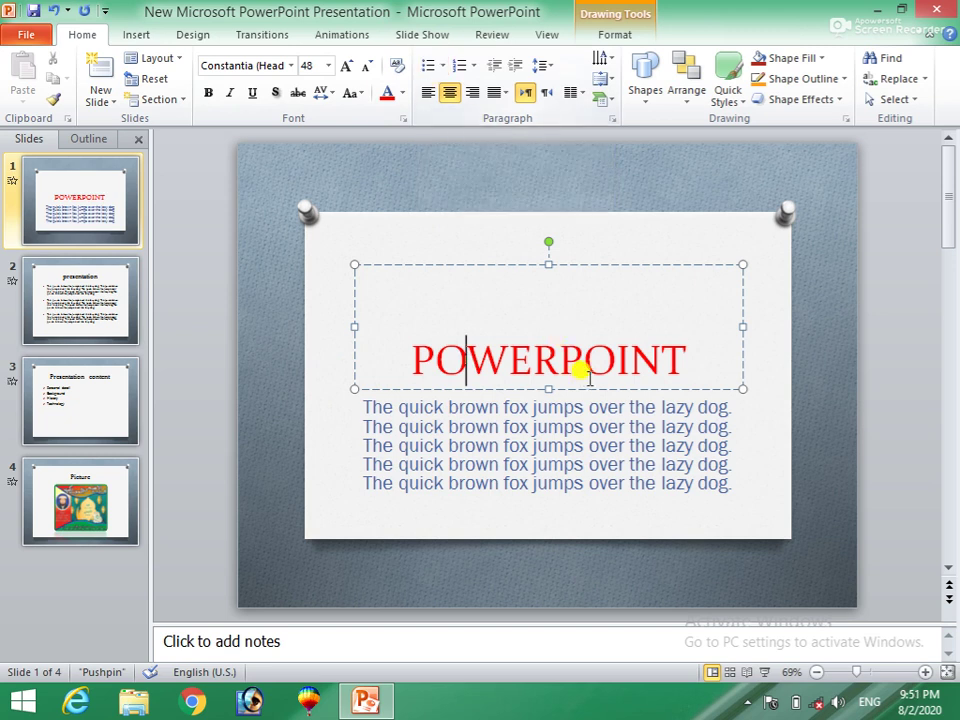
Add an empty line after POWERPOINT and give the title a star bullet.
{"action": "left_click", "coordinate": [690, 357]}
{"action": "key", "text": "Return"}
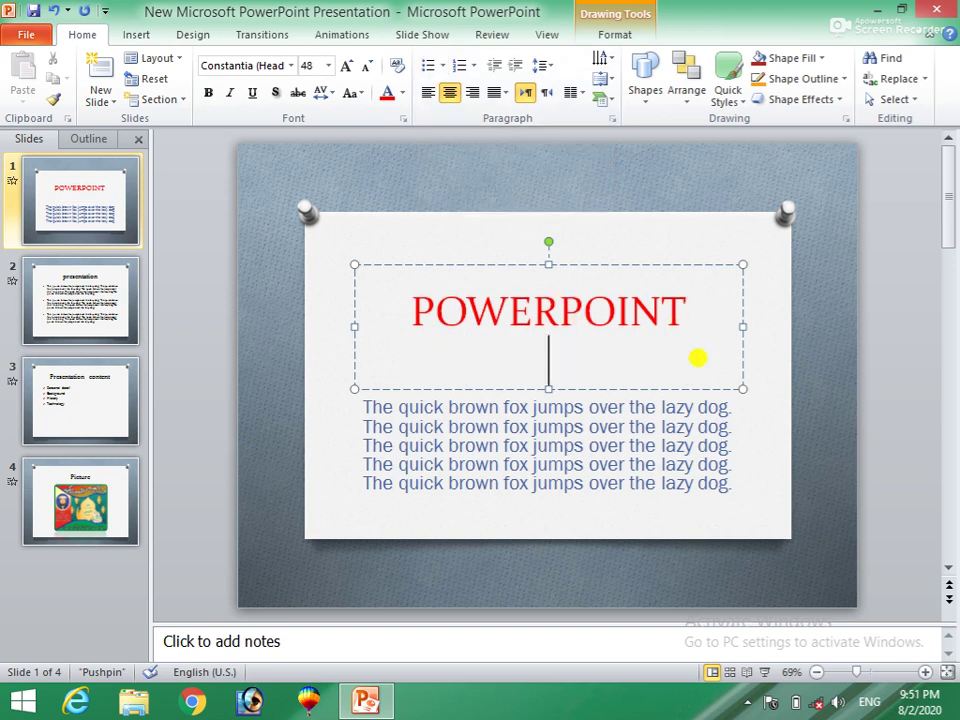
{"action": "left_click", "coordinate": [429, 66]}
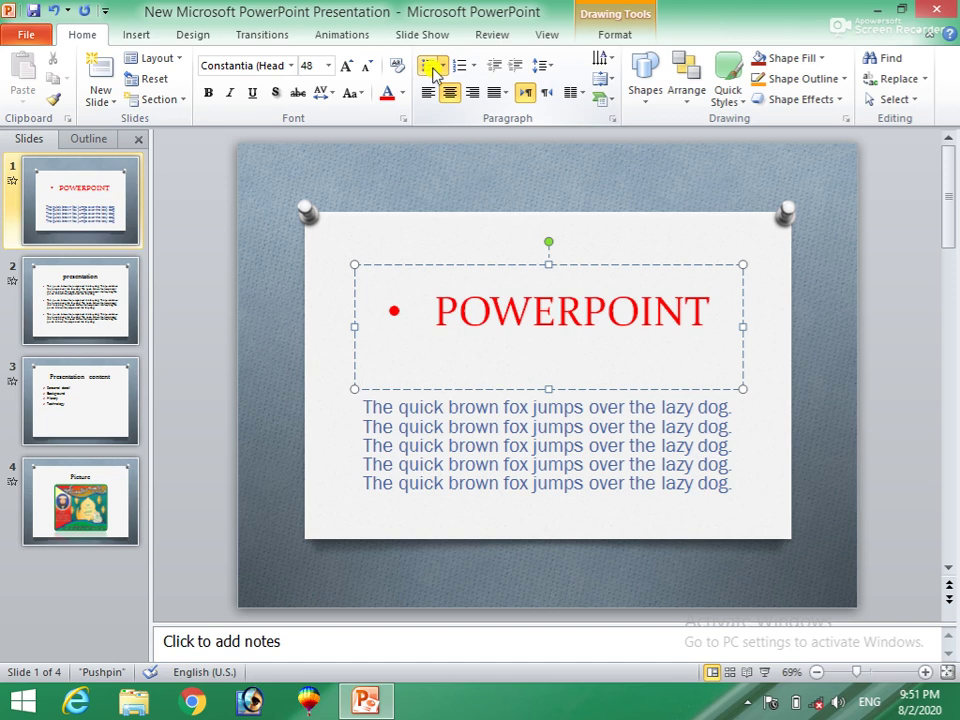
{"action": "left_click", "coordinate": [441, 66]}
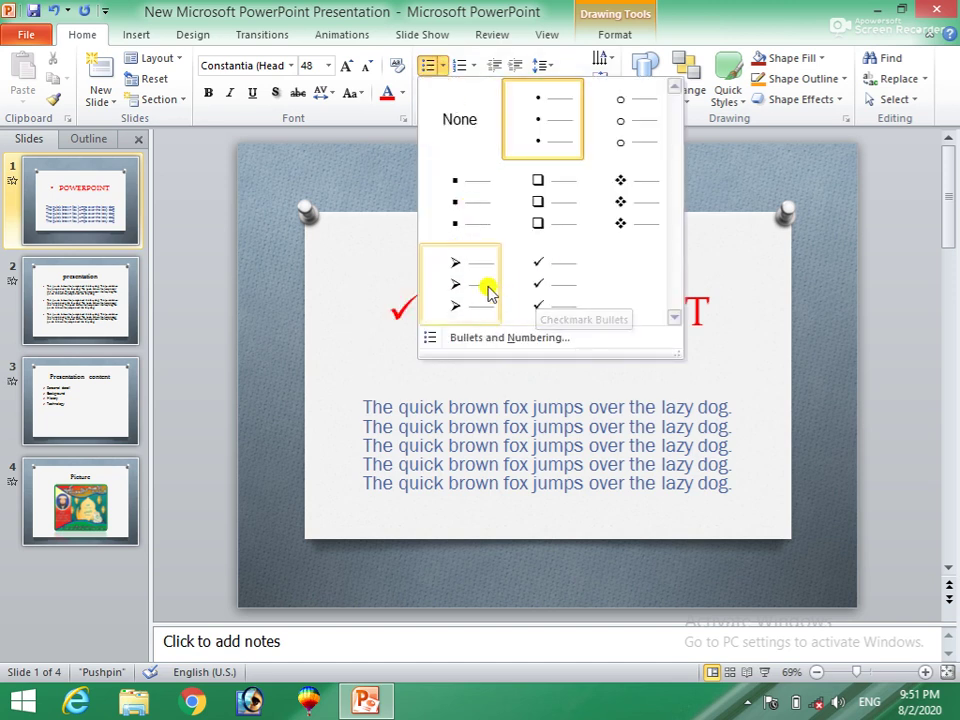
{"action": "left_click", "coordinate": [627, 210]}
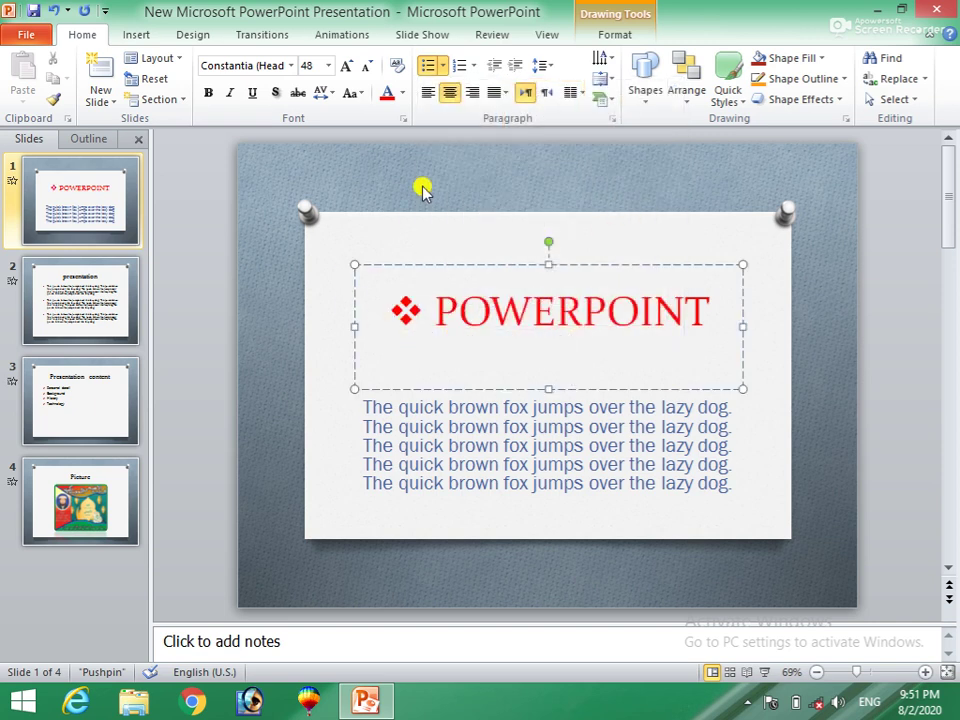
Try numbering, then remove the bullet and left-align the title.
{"action": "left_click", "coordinate": [476, 66]}
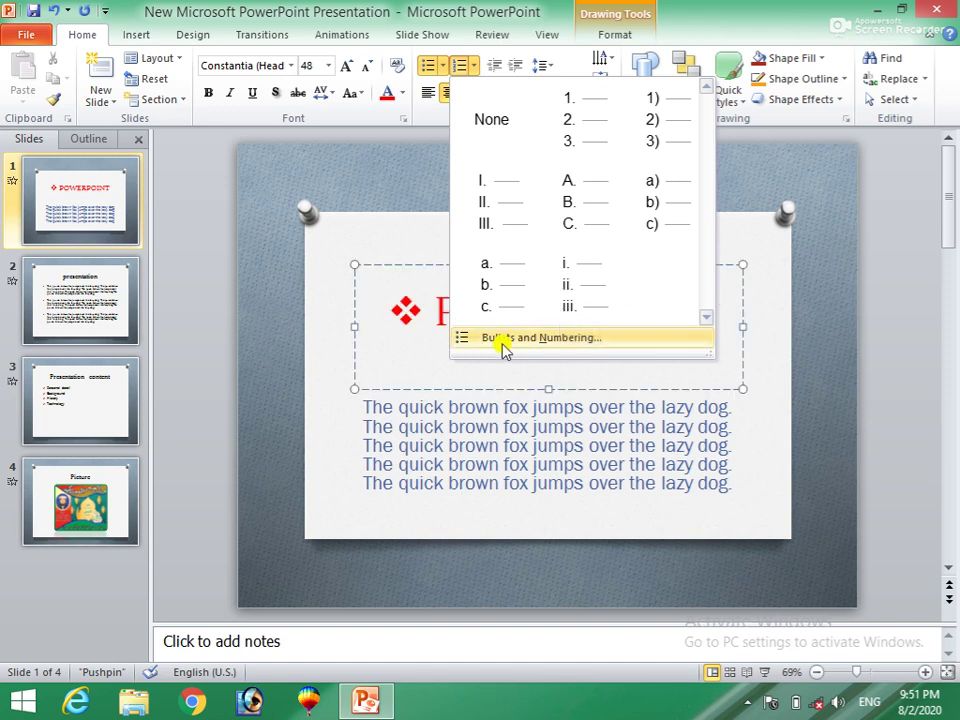
{"action": "left_click", "coordinate": [465, 70]}
{"action": "left_click", "coordinate": [462, 65]}
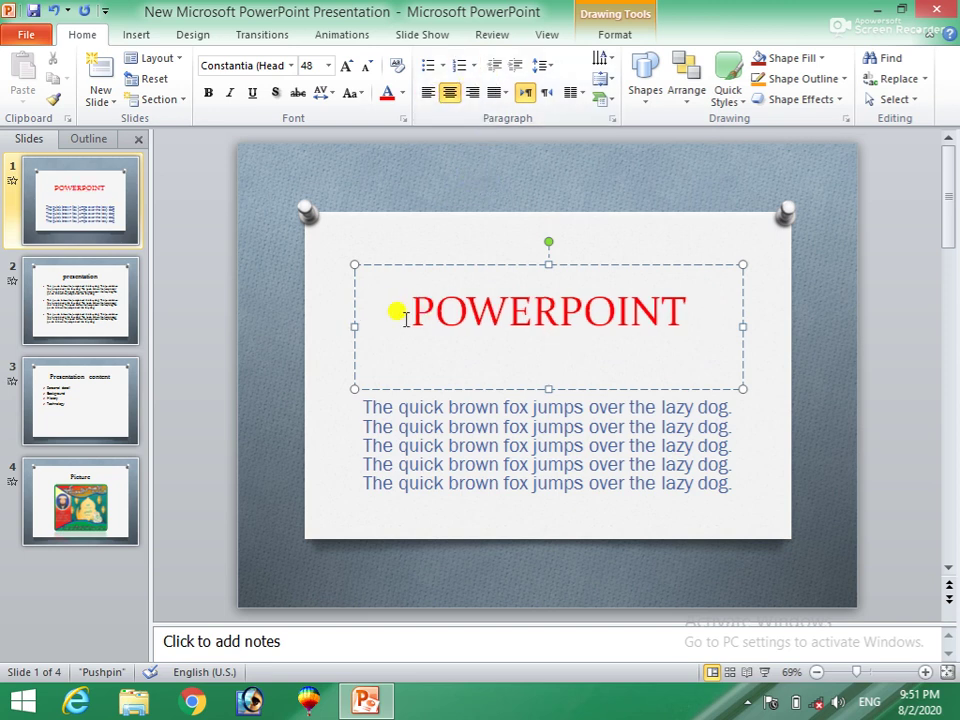
{"action": "left_click", "coordinate": [427, 93]}
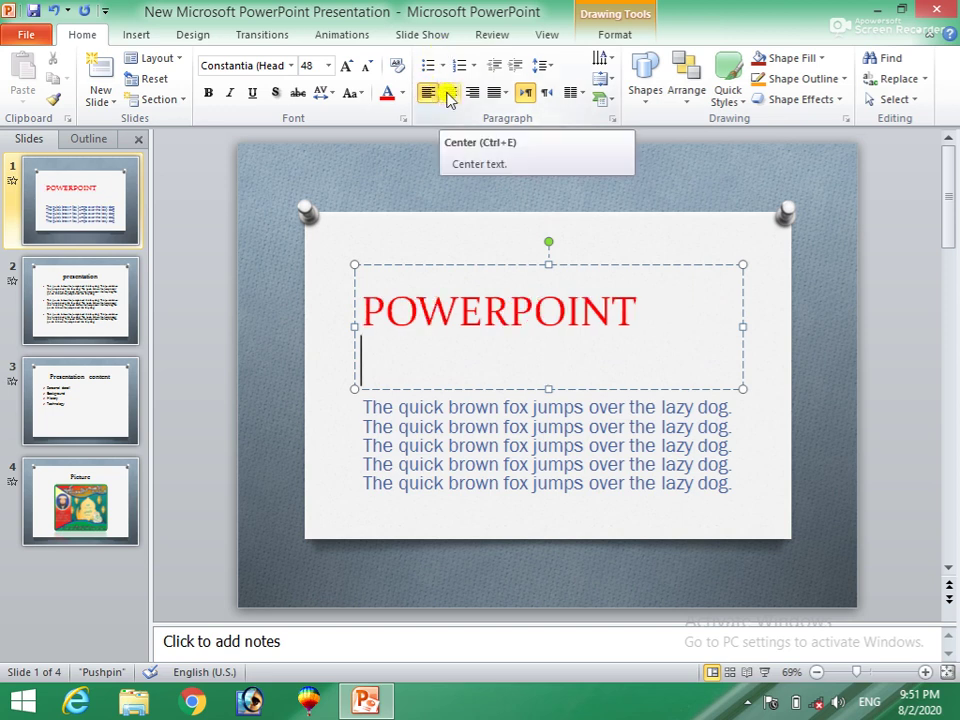
{"action": "left_click", "coordinate": [447, 97]}
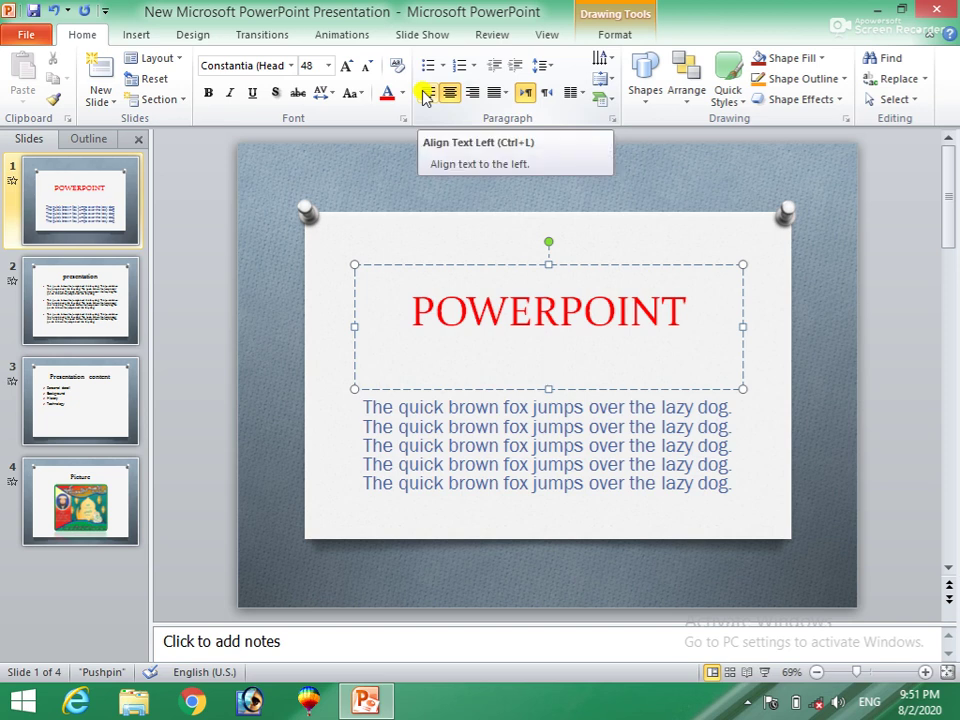
{"action": "left_click", "coordinate": [424, 96]}
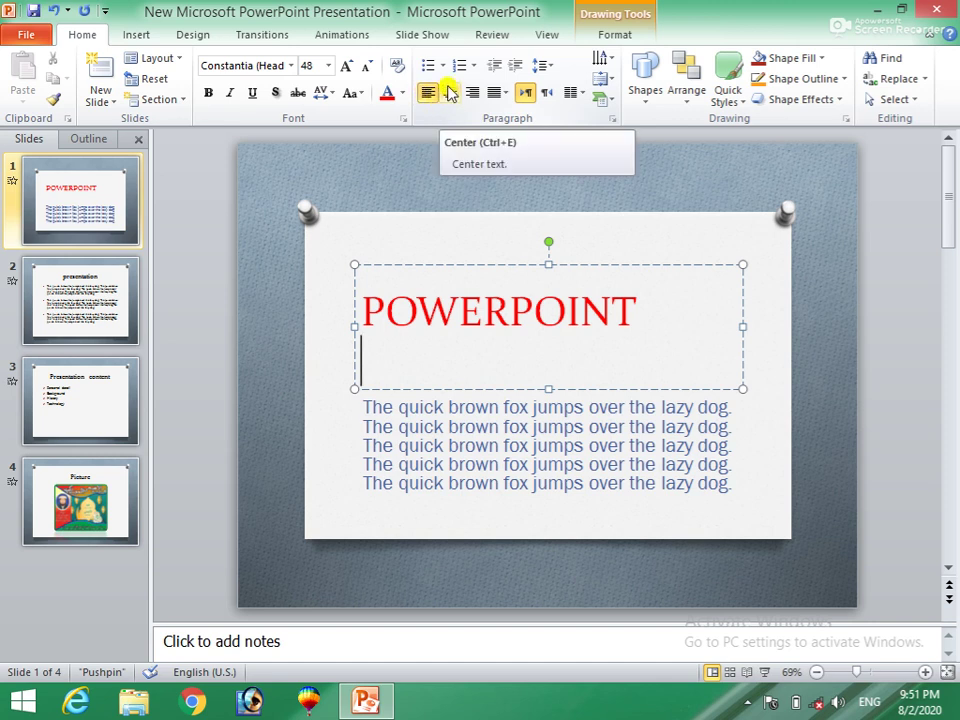
{"action": "left_click", "coordinate": [449, 93]}
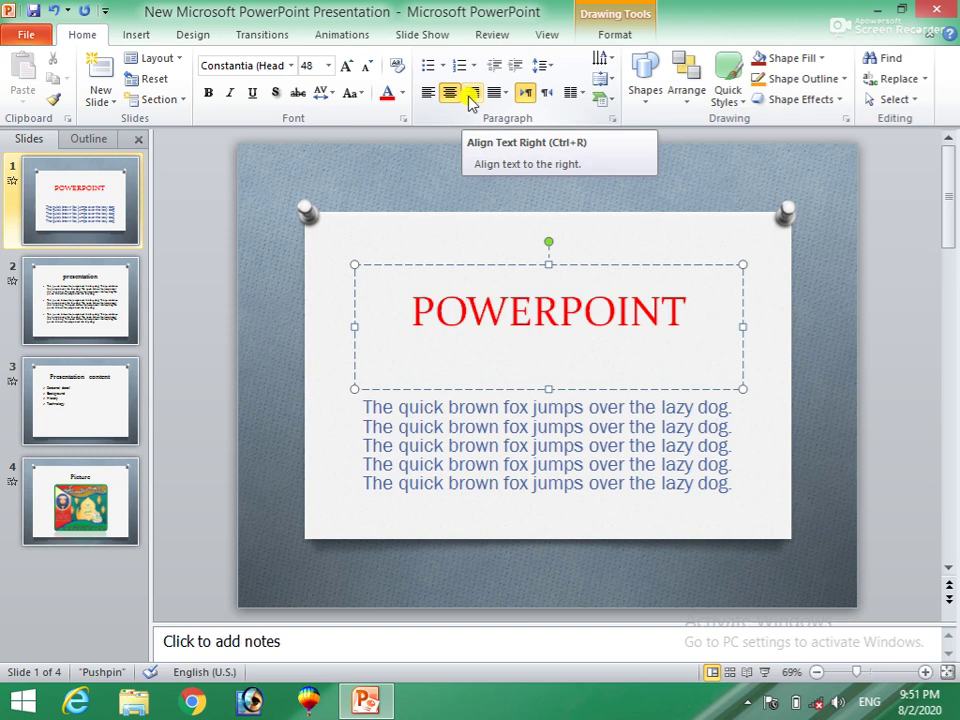
{"action": "left_click", "coordinate": [469, 97]}
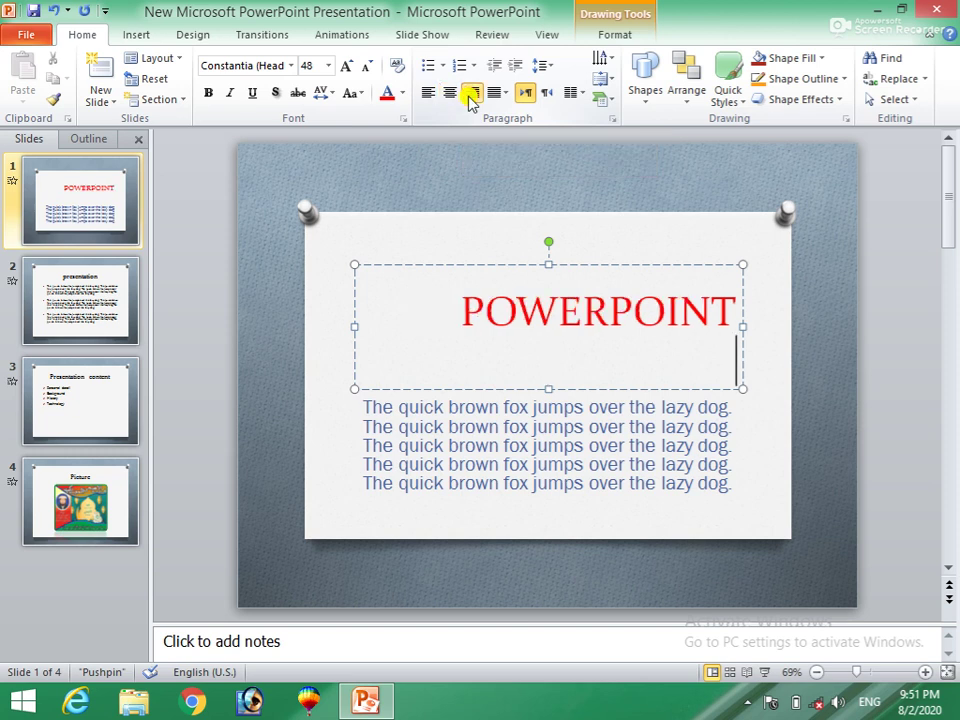
{"action": "left_click", "coordinate": [493, 94]}
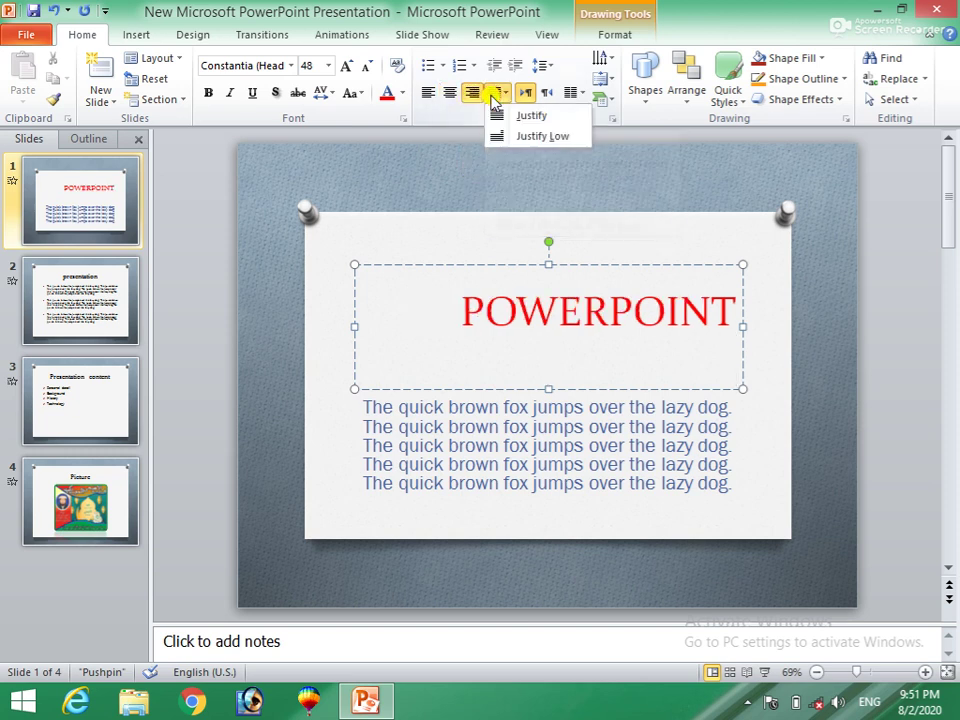
{"action": "left_click", "coordinate": [507, 118]}
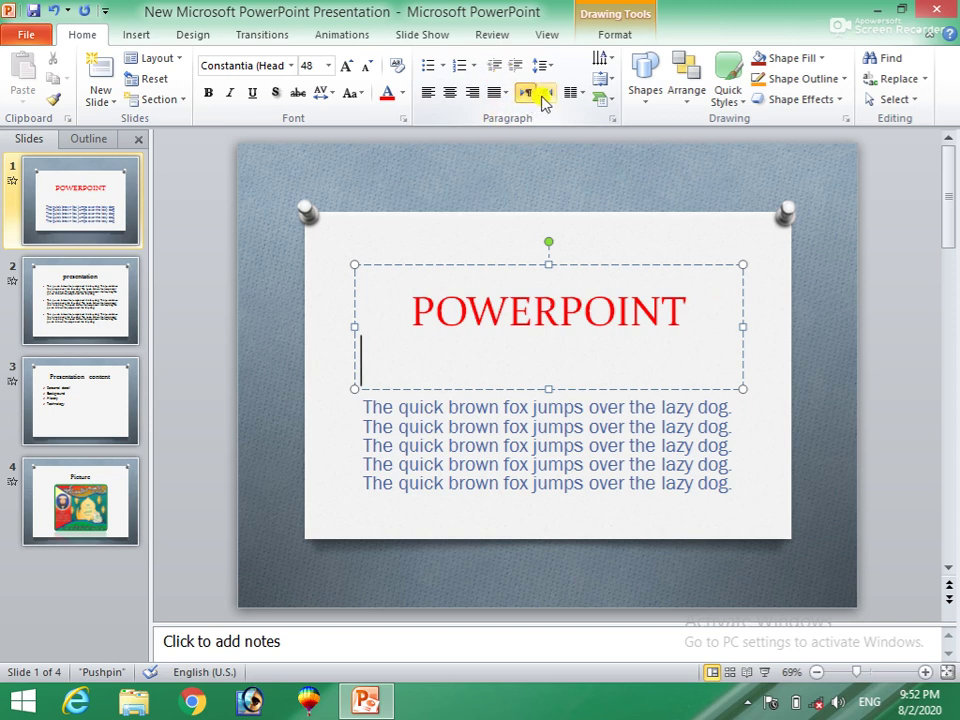
{"action": "left_click", "coordinate": [543, 100]}
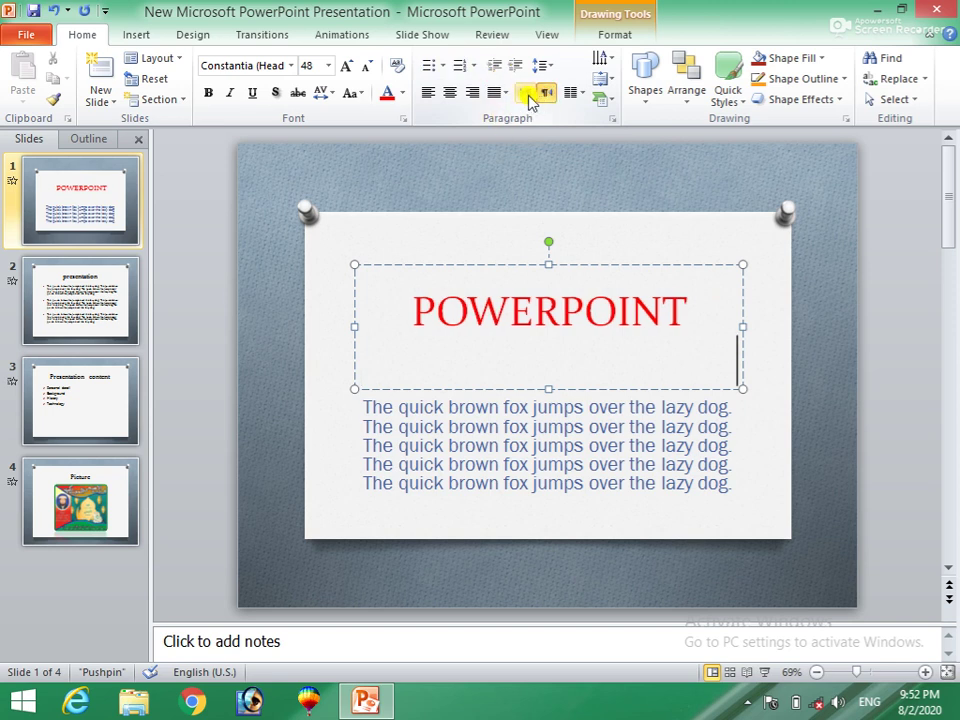
{"action": "left_click", "coordinate": [528, 96]}
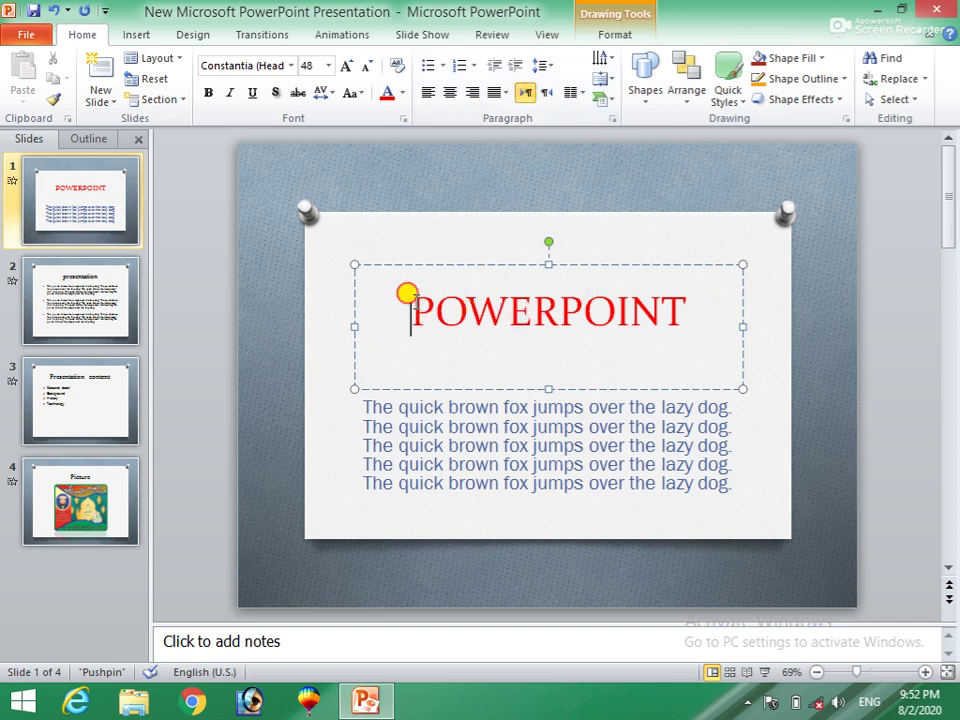
{"action": "left_click", "coordinate": [545, 95]}
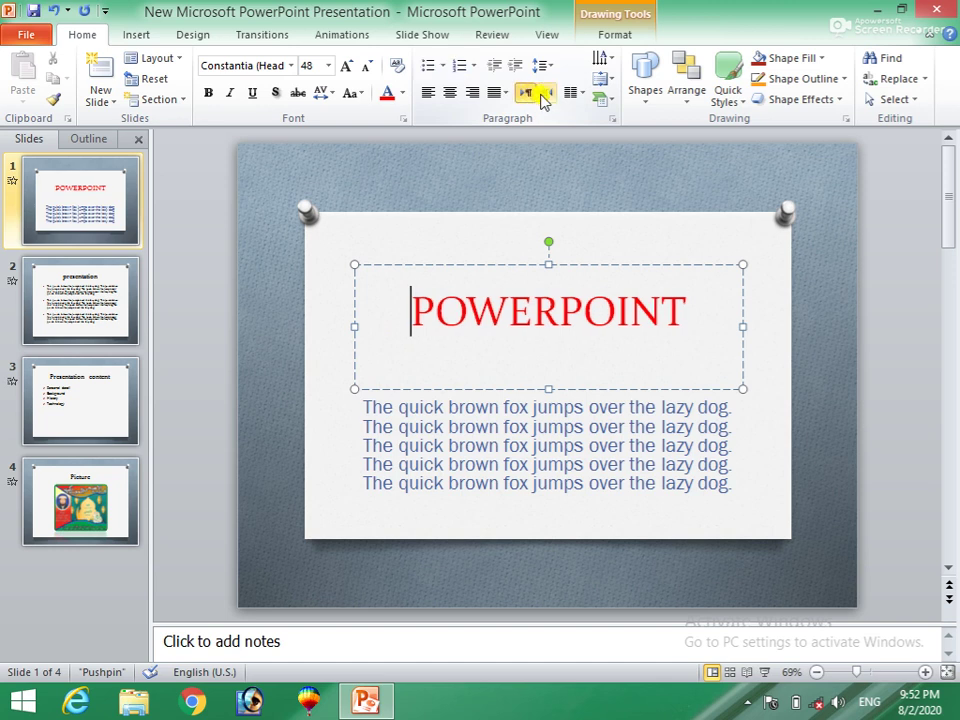
{"action": "left_click", "coordinate": [521, 97]}
{"action": "left_click", "coordinate": [544, 95]}
{"action": "left_click", "coordinate": [531, 101]}
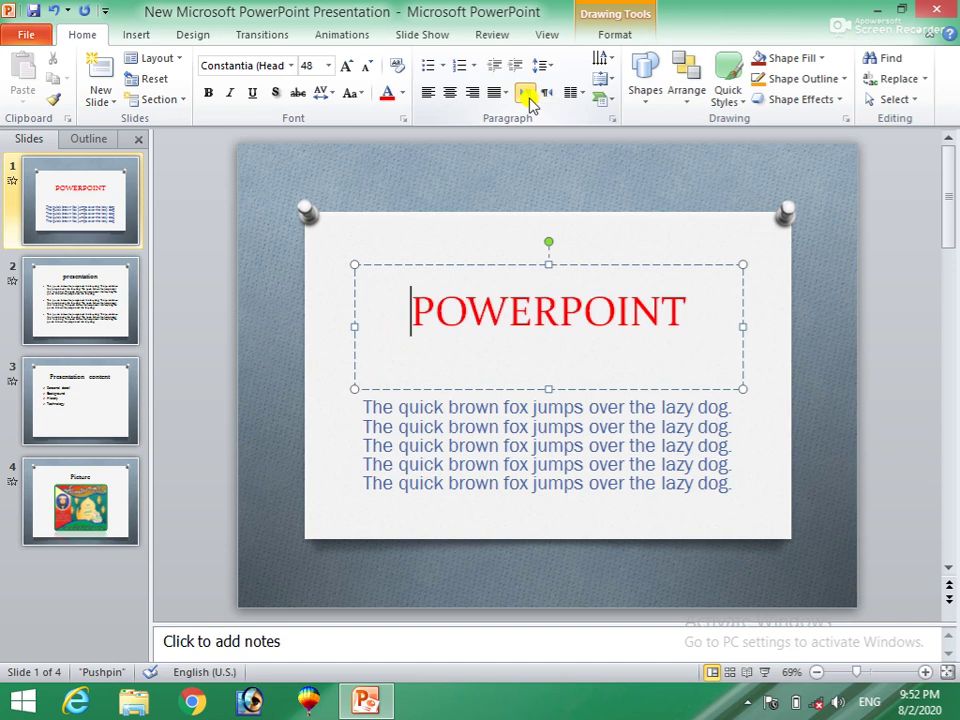
{"action": "left_click", "coordinate": [540, 65]}
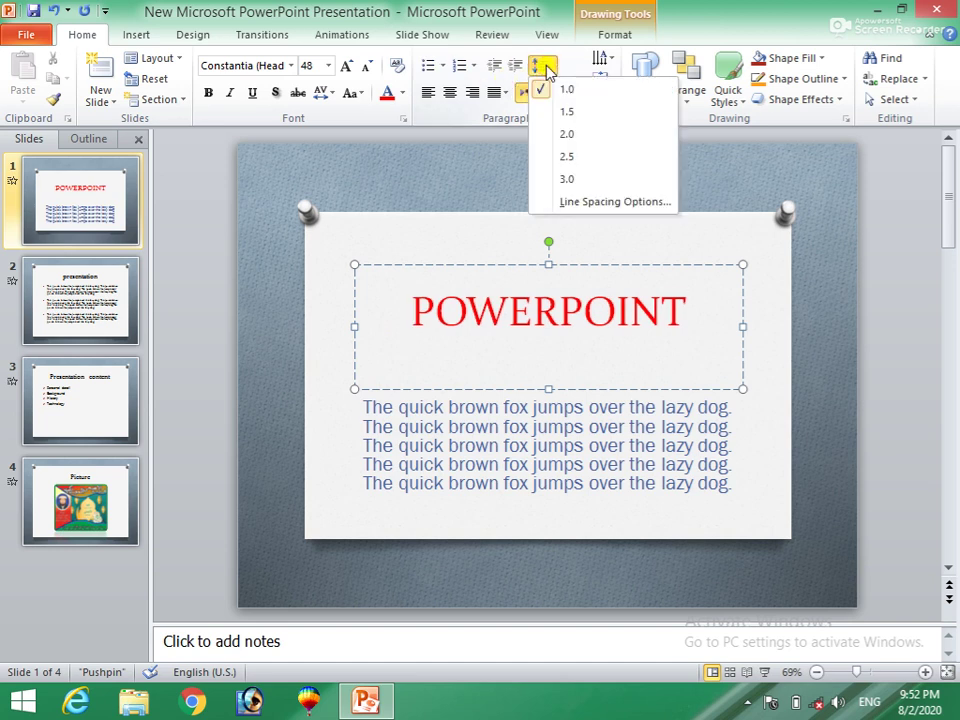
{"action": "left_click", "coordinate": [634, 465]}
{"action": "left_click", "coordinate": [662, 483]}
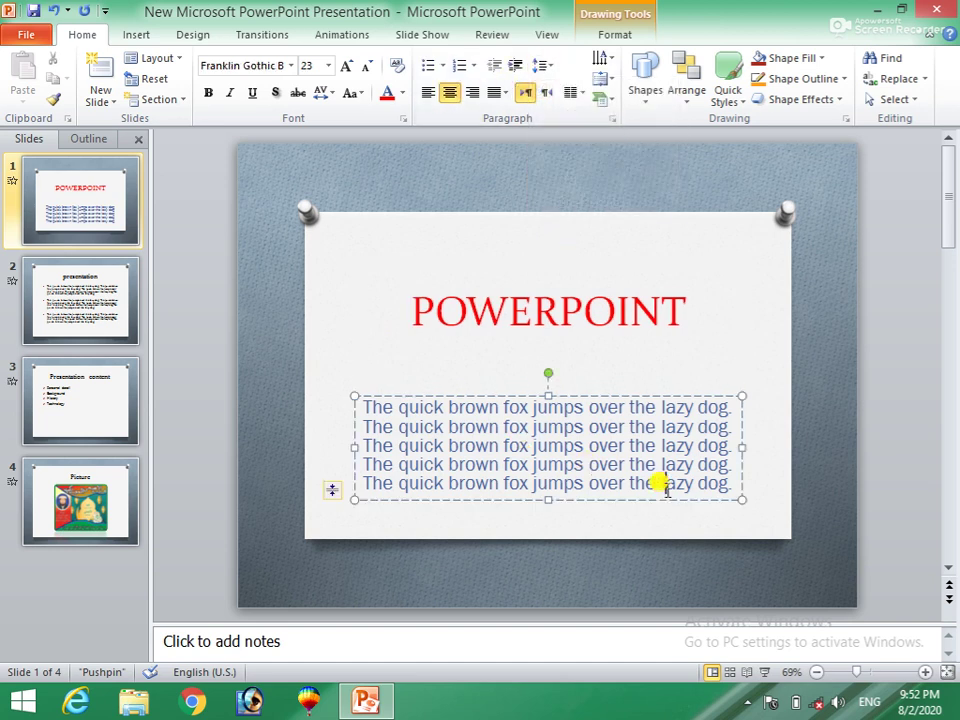
Select all five body text lines and set their line spacing to 1.0.
{"action": "left_click_drag", "start_coordinate": [729, 483], "coordinate": [364, 405]}
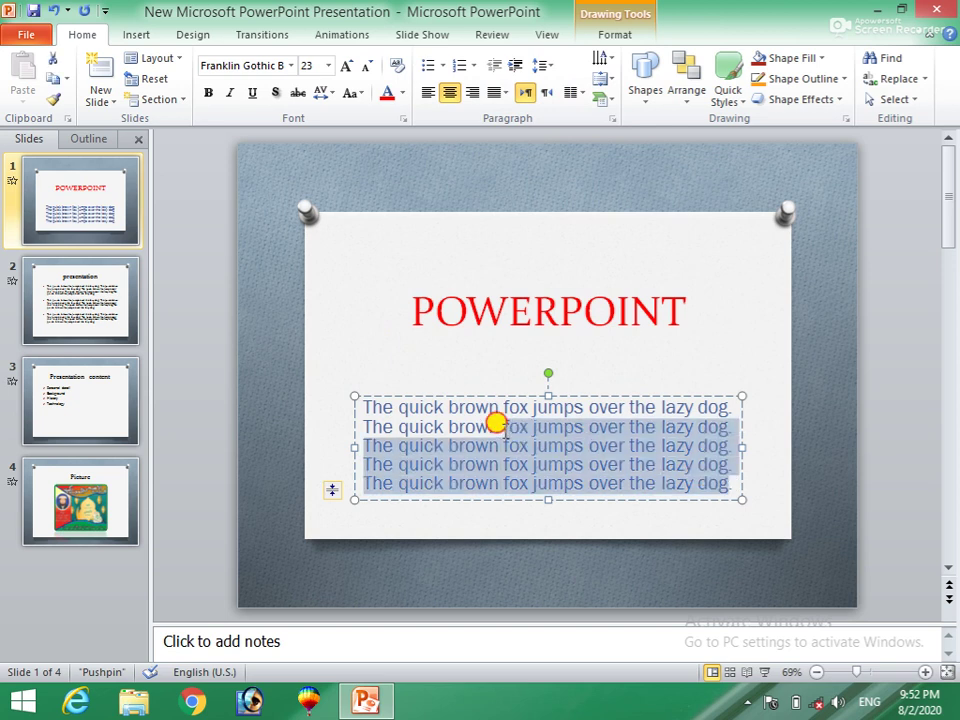
{"action": "left_click", "coordinate": [541, 66]}
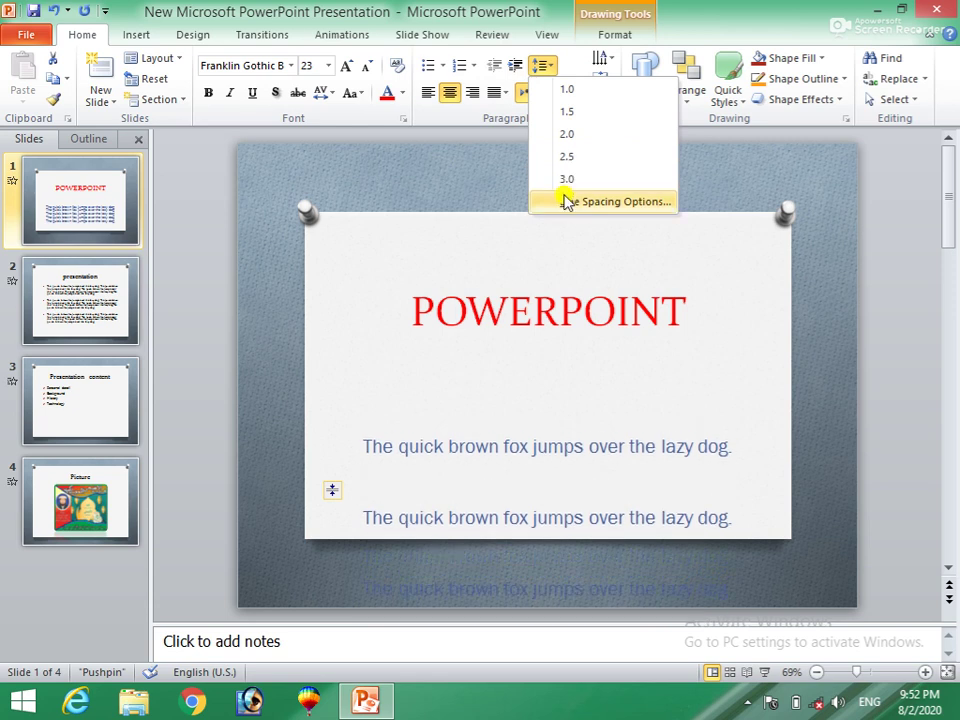
{"action": "left_click", "coordinate": [568, 92]}
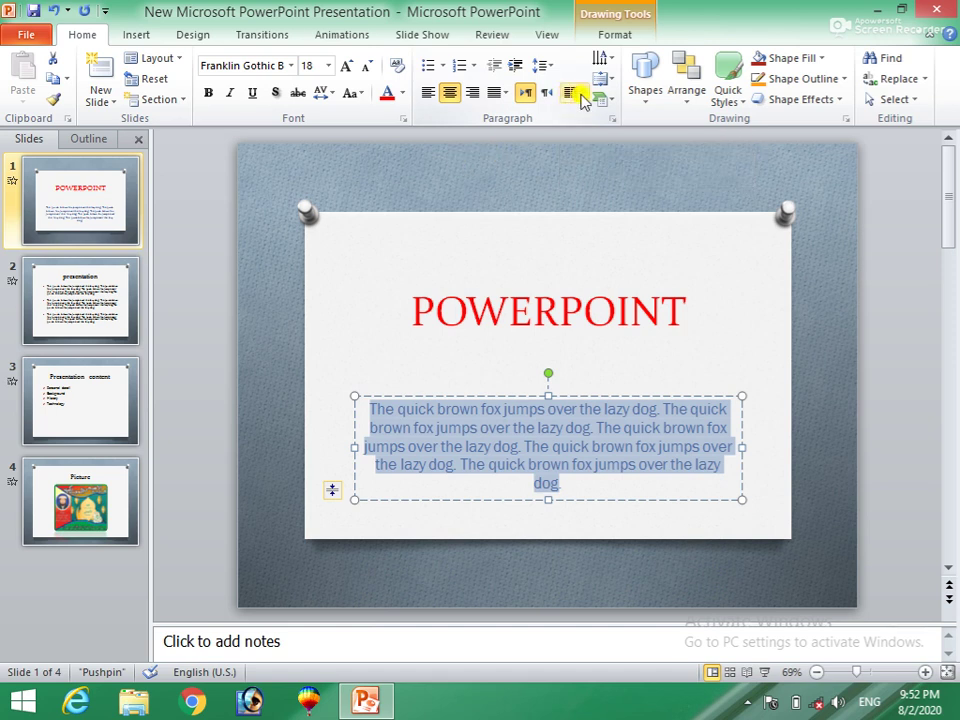
{"action": "left_click", "coordinate": [582, 96]}
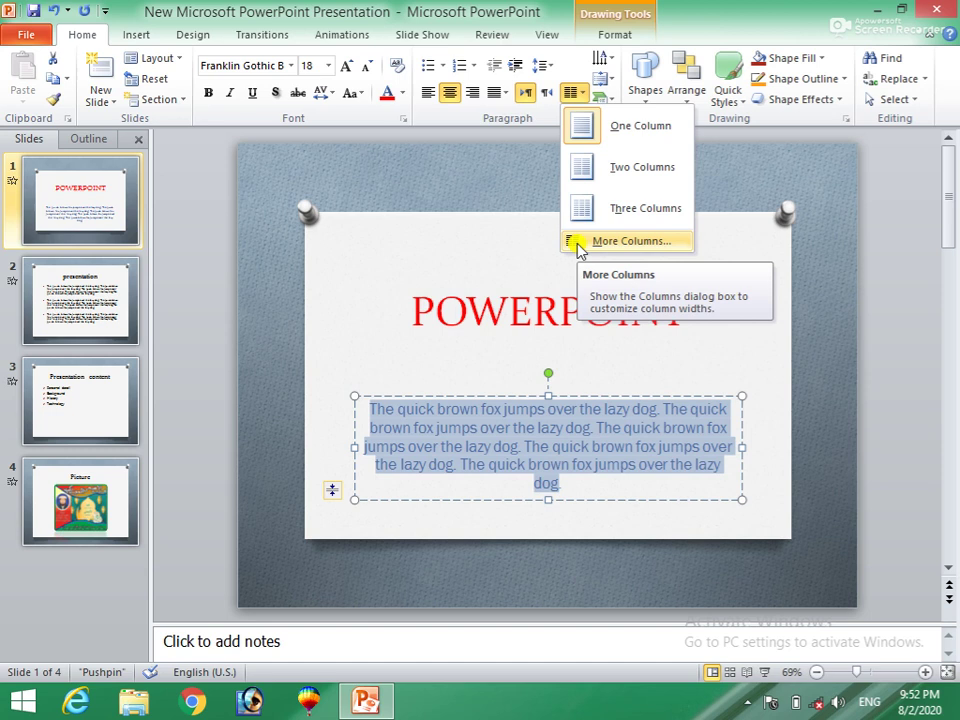
Try More Columns, two and three columns, then return to one column and justify the text.
{"action": "left_click", "coordinate": [578, 245]}
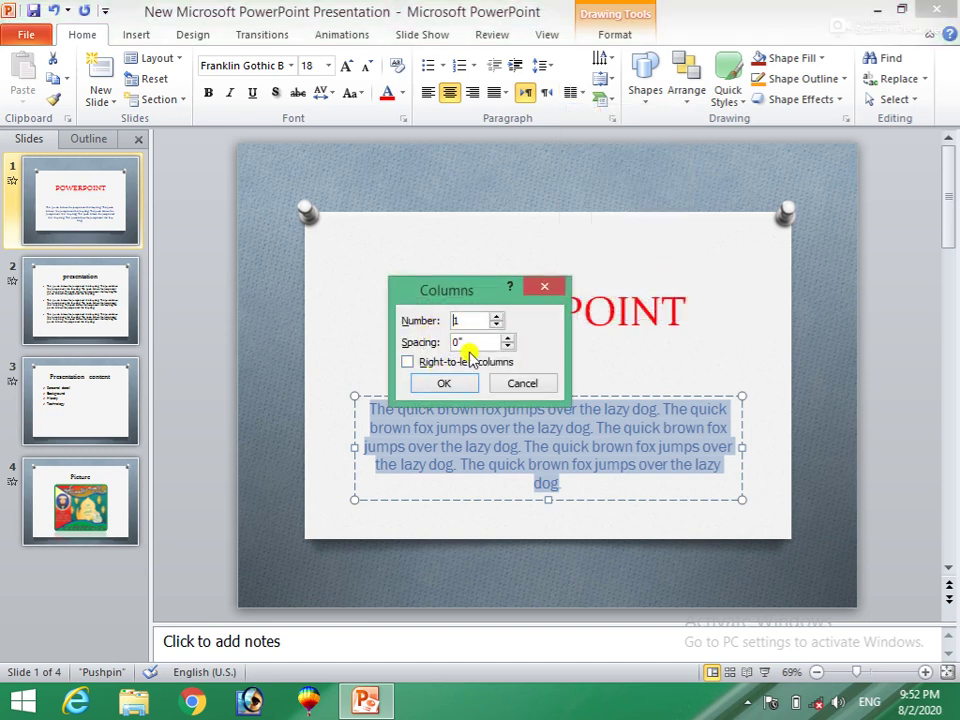
{"action": "left_click", "coordinate": [522, 383]}
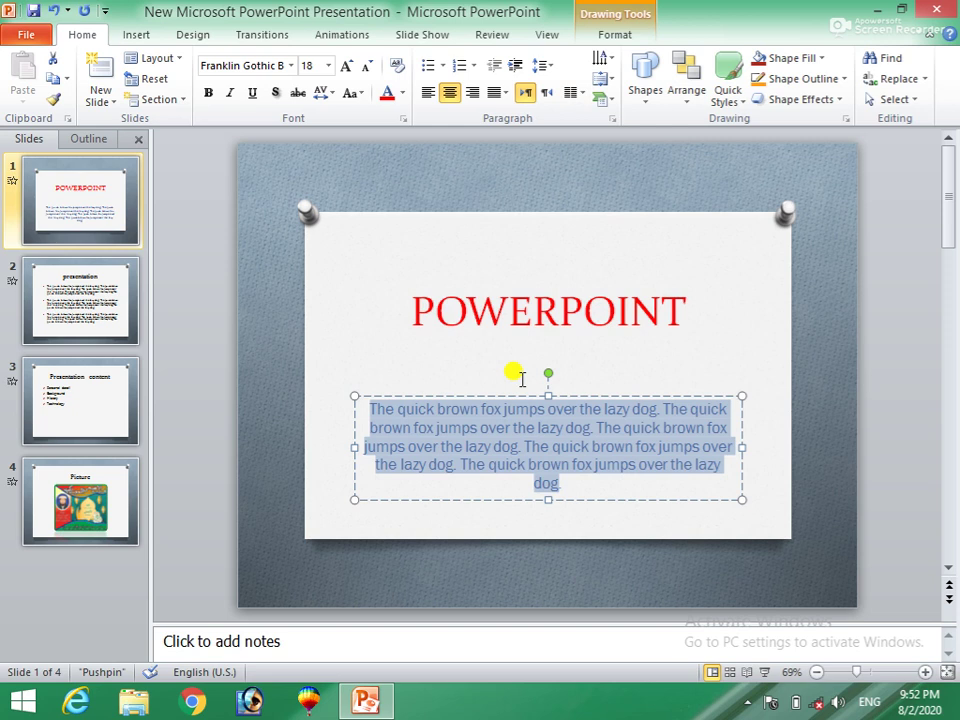
{"action": "left_click", "coordinate": [575, 92]}
{"action": "left_click", "coordinate": [580, 168]}
{"action": "left_click", "coordinate": [577, 95]}
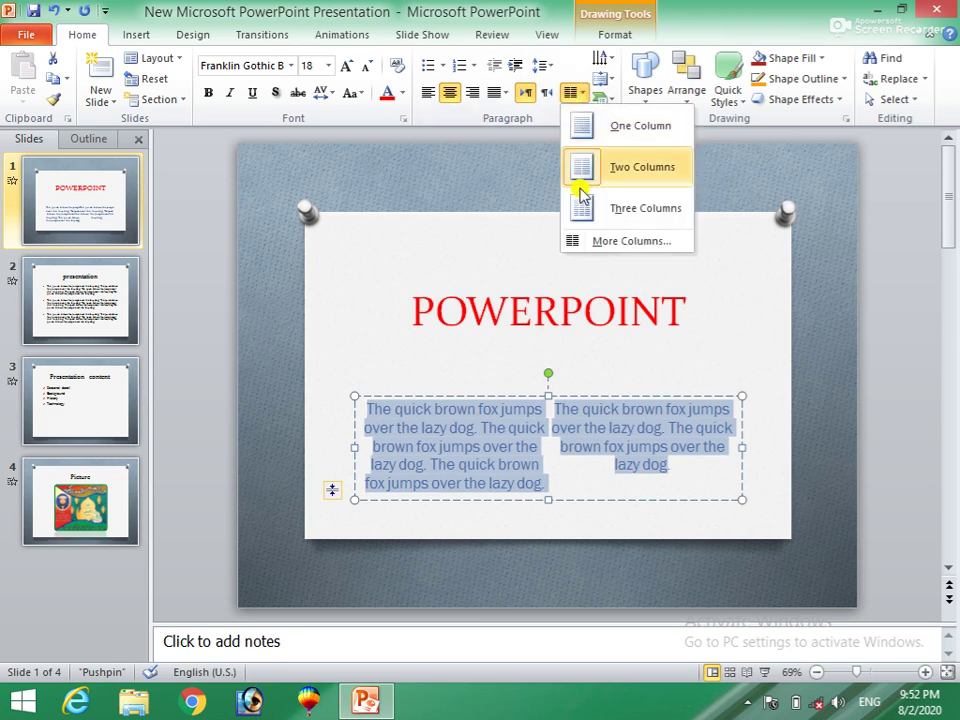
{"action": "left_click", "coordinate": [580, 208]}
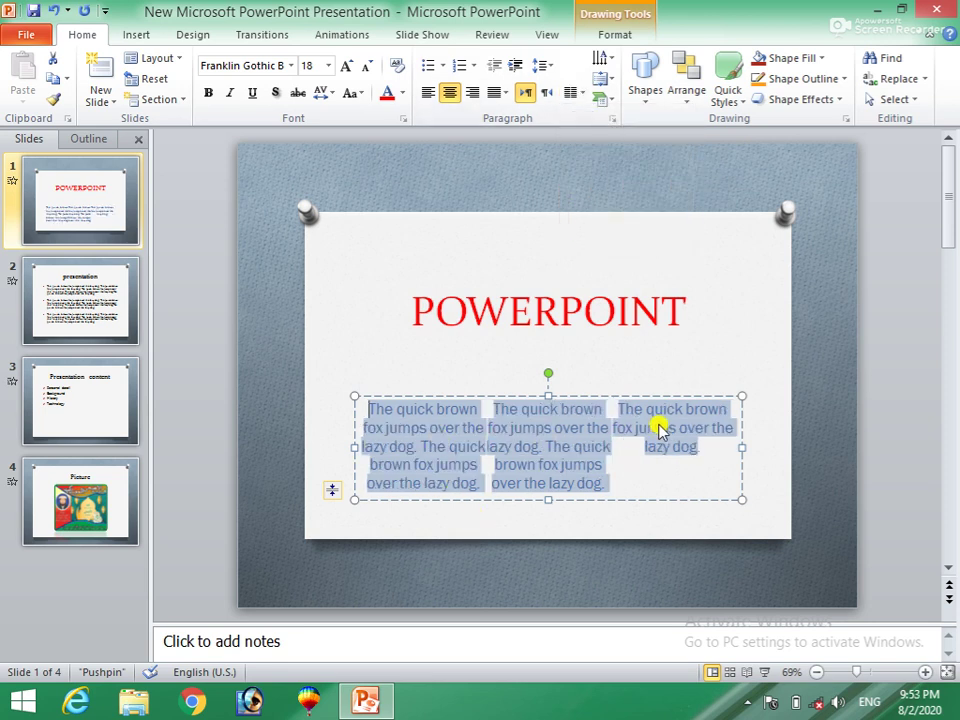
{"action": "left_click", "coordinate": [580, 94]}
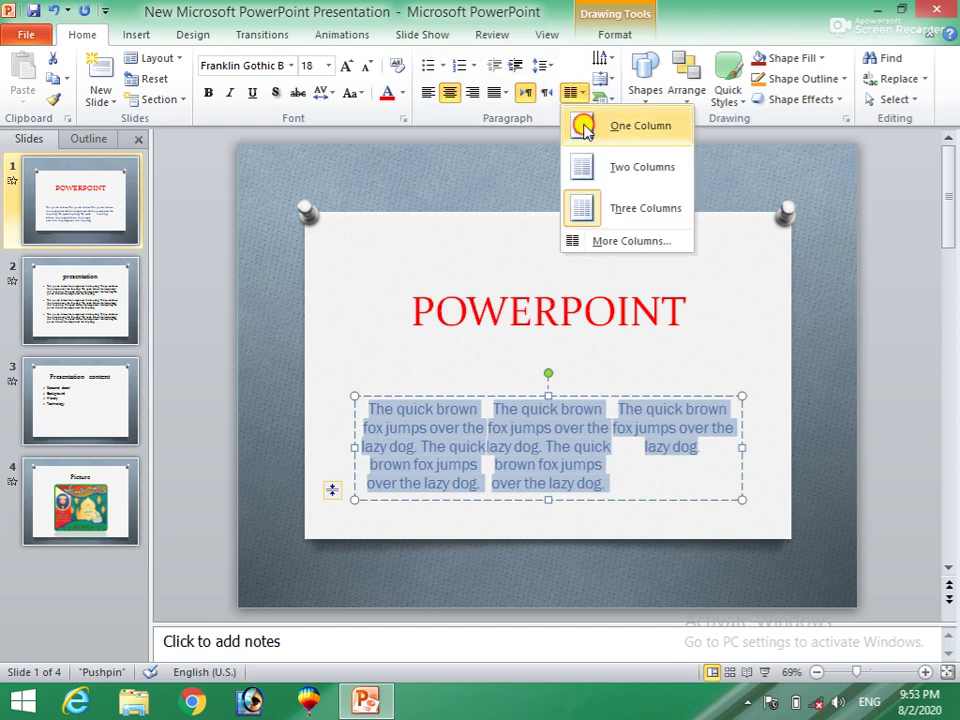
{"action": "left_click", "coordinate": [583, 125]}
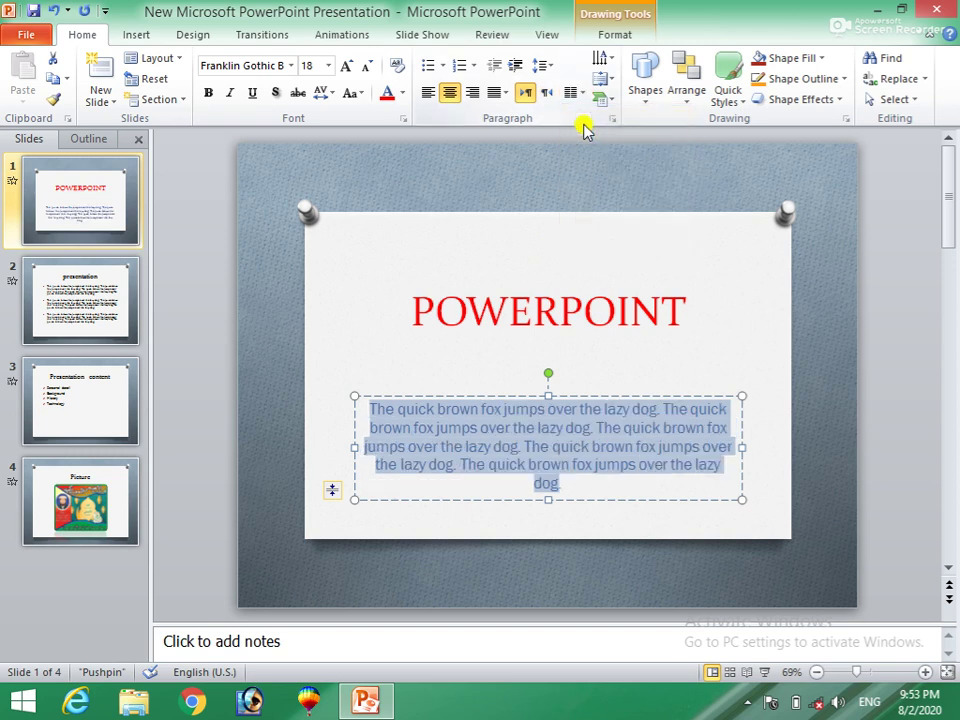
{"action": "left_click", "coordinate": [505, 93]}
{"action": "left_click", "coordinate": [497, 116]}
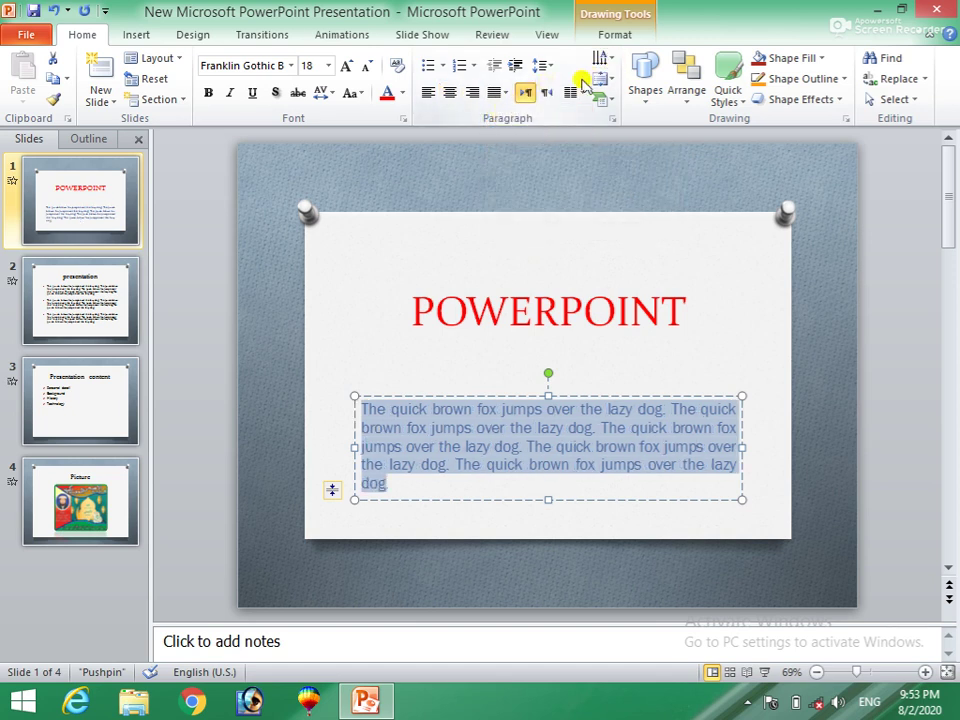
{"action": "left_click", "coordinate": [607, 60]}
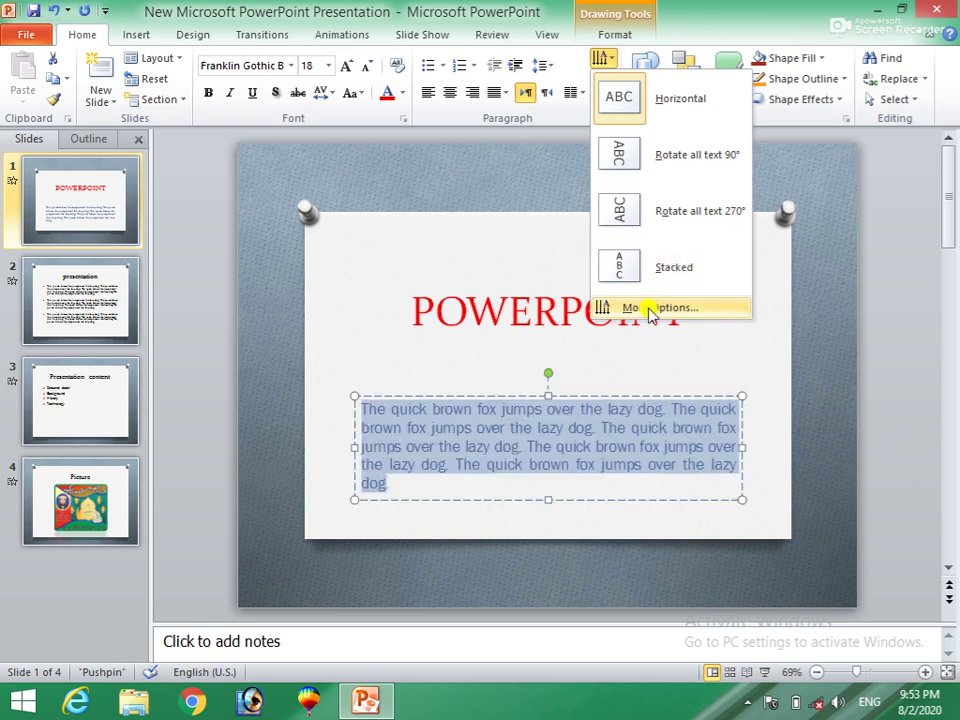
{"action": "left_click", "coordinate": [650, 310]}
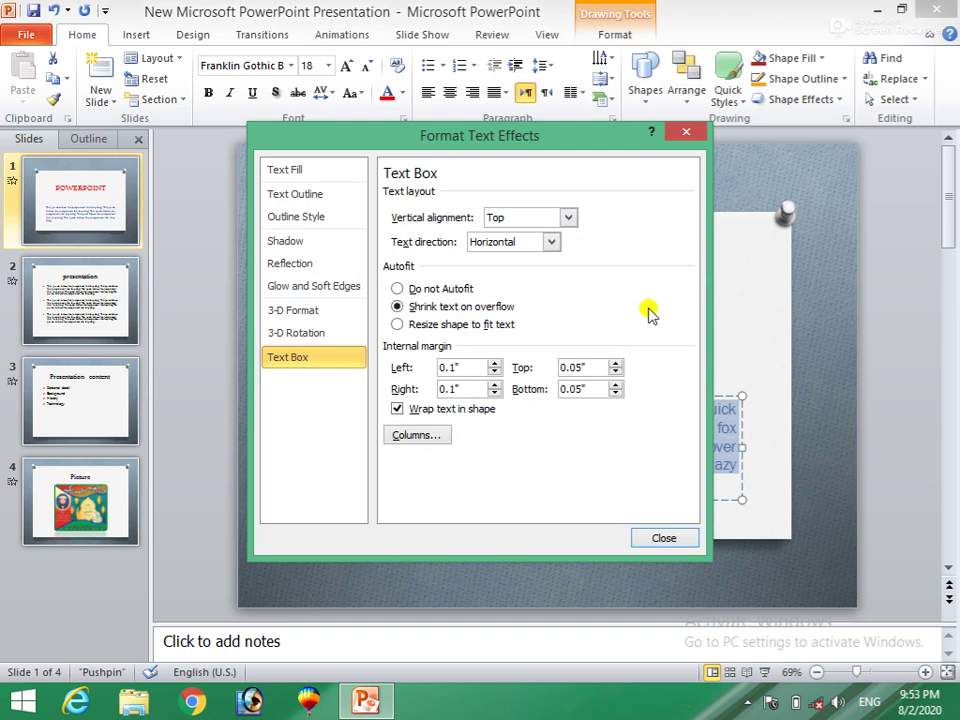
{"action": "left_click", "coordinate": [296, 316]}
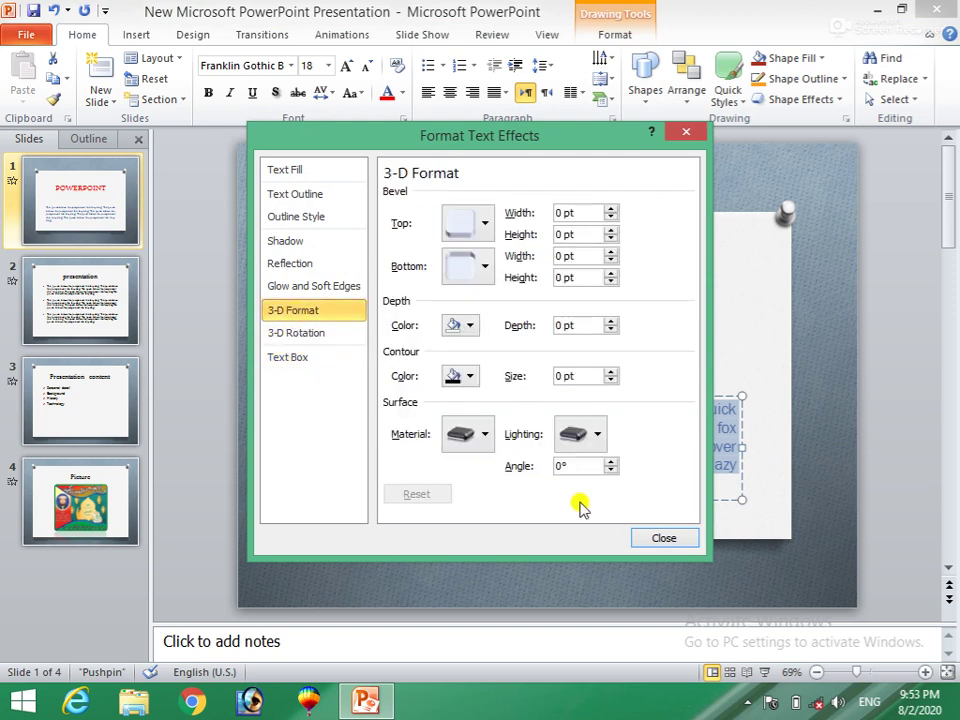
{"action": "left_click", "coordinate": [655, 540]}
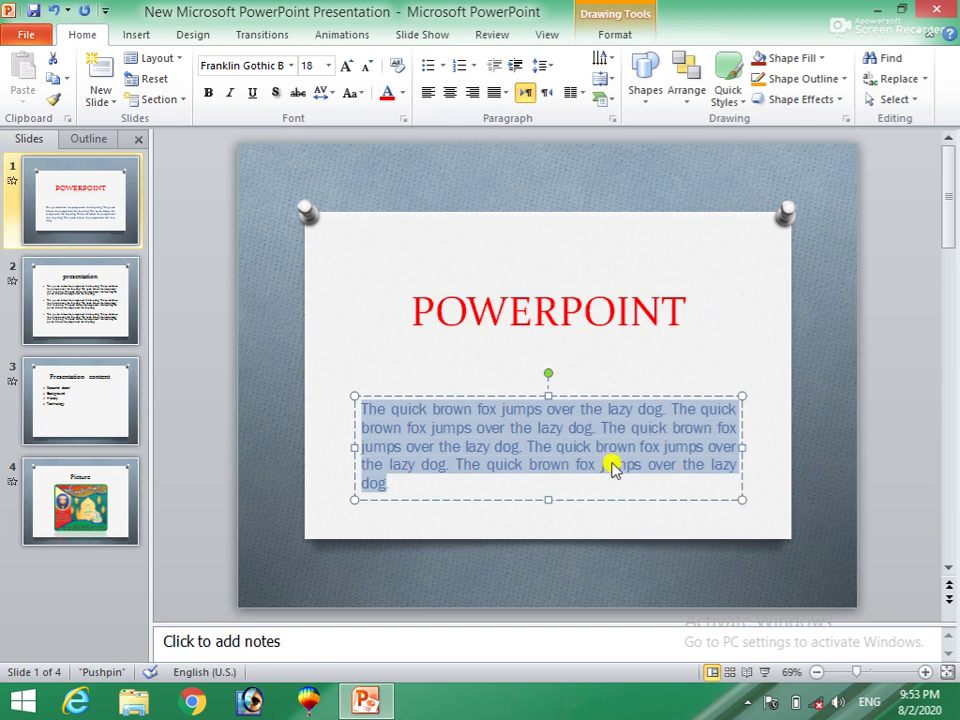
Cycle the text through Top, Middle and Bottom alignment, settle on Top, and show SmartArt layouts.
{"action": "left_click", "coordinate": [603, 78]}
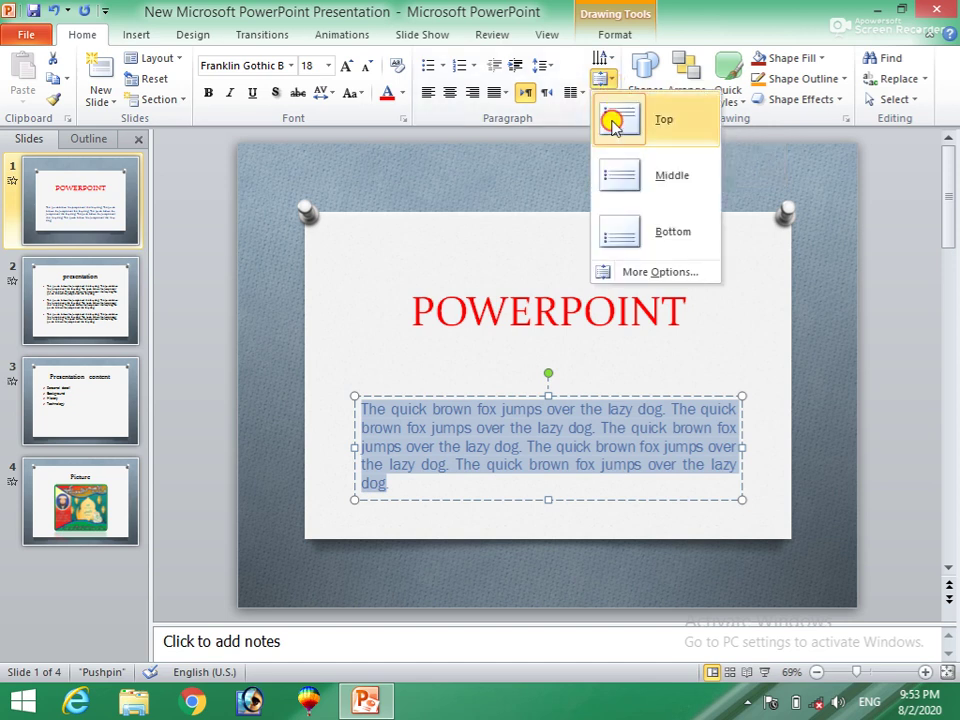
{"action": "left_click", "coordinate": [613, 122]}
{"action": "left_click", "coordinate": [613, 80]}
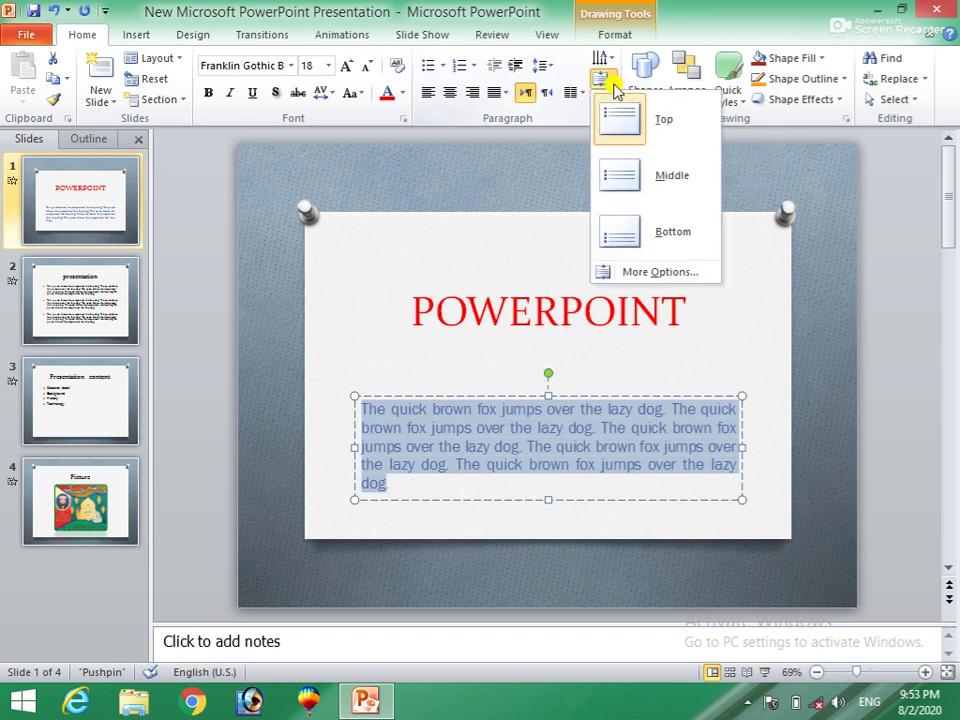
{"action": "left_click", "coordinate": [620, 181]}
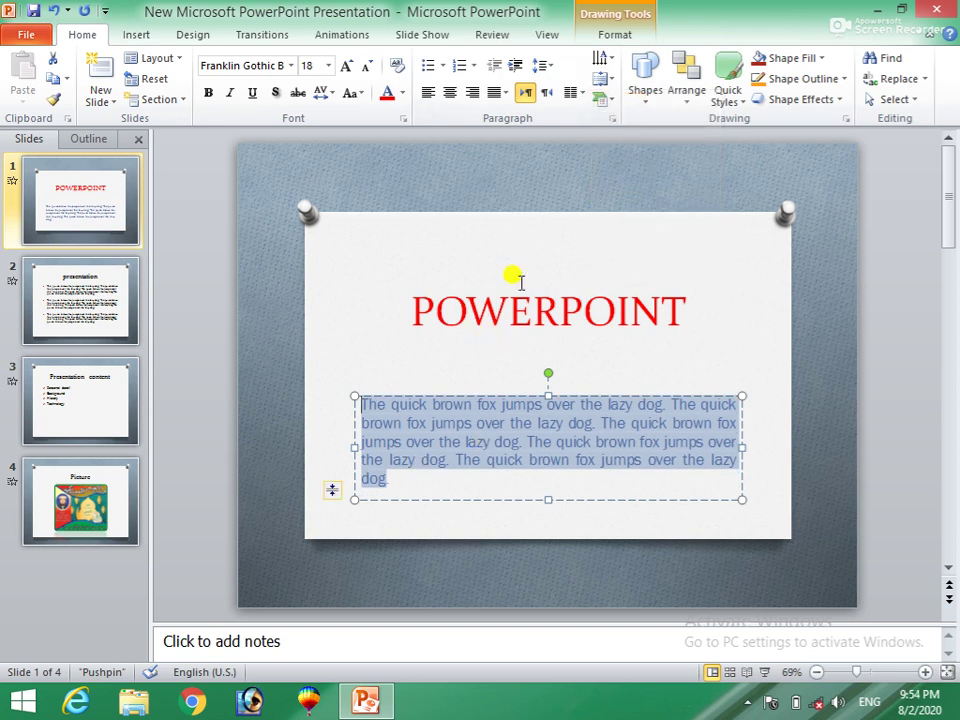
{"action": "left_click", "coordinate": [605, 77]}
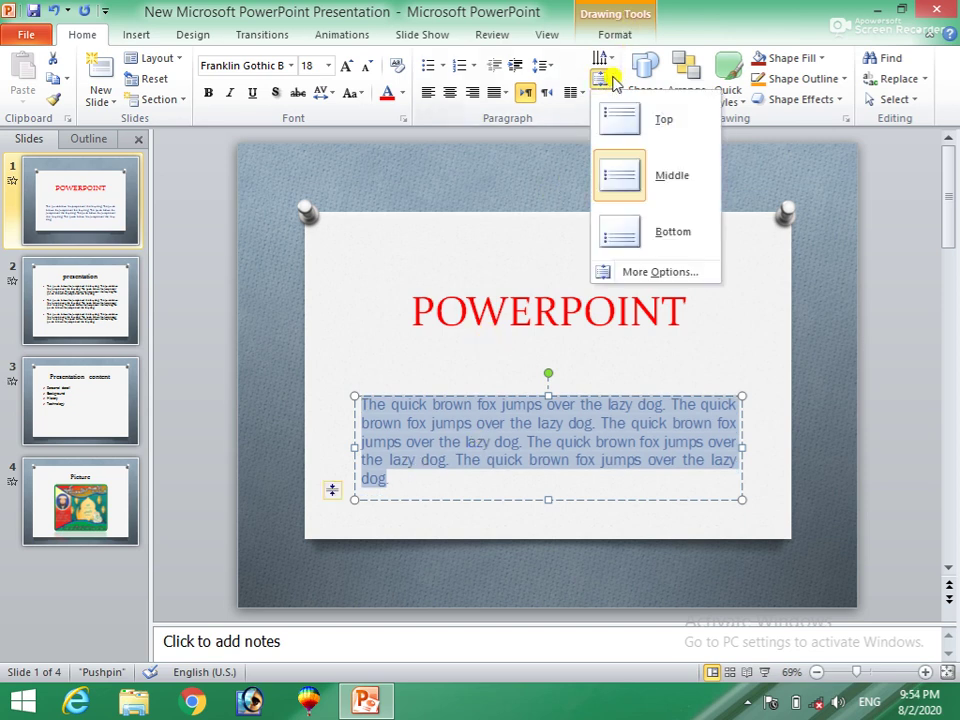
{"action": "left_click", "coordinate": [620, 236]}
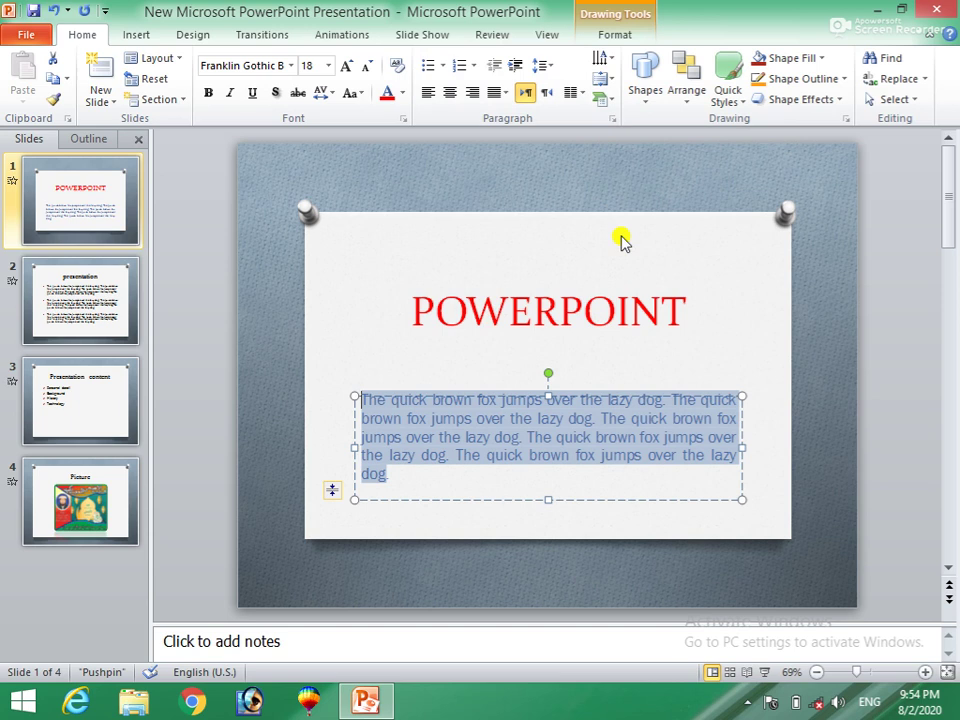
{"action": "left_click", "coordinate": [605, 78]}
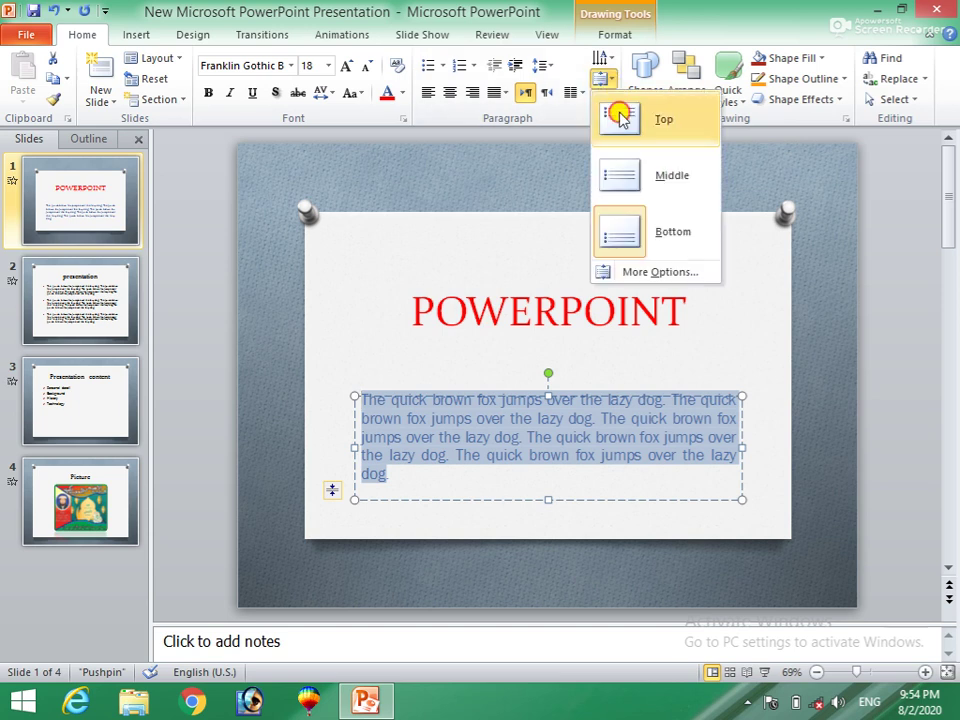
{"action": "left_click", "coordinate": [620, 118]}
{"action": "left_click", "coordinate": [612, 104]}
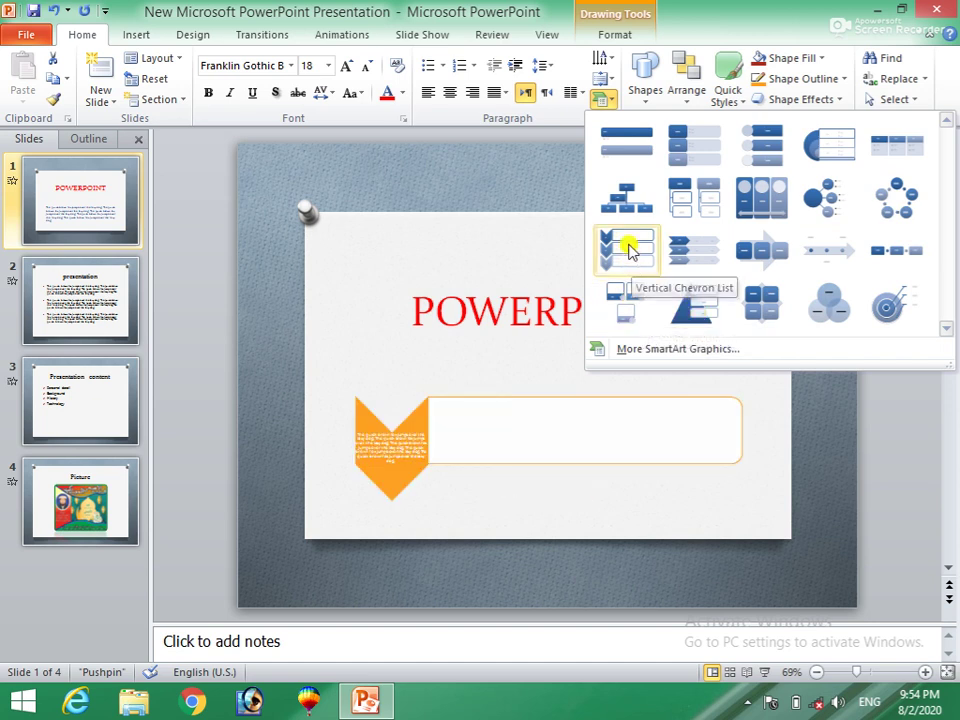
Convert the text to a Target List SmartArt, close the Text Pane, and apply Intense Effect.
{"action": "left_click", "coordinate": [829, 165]}
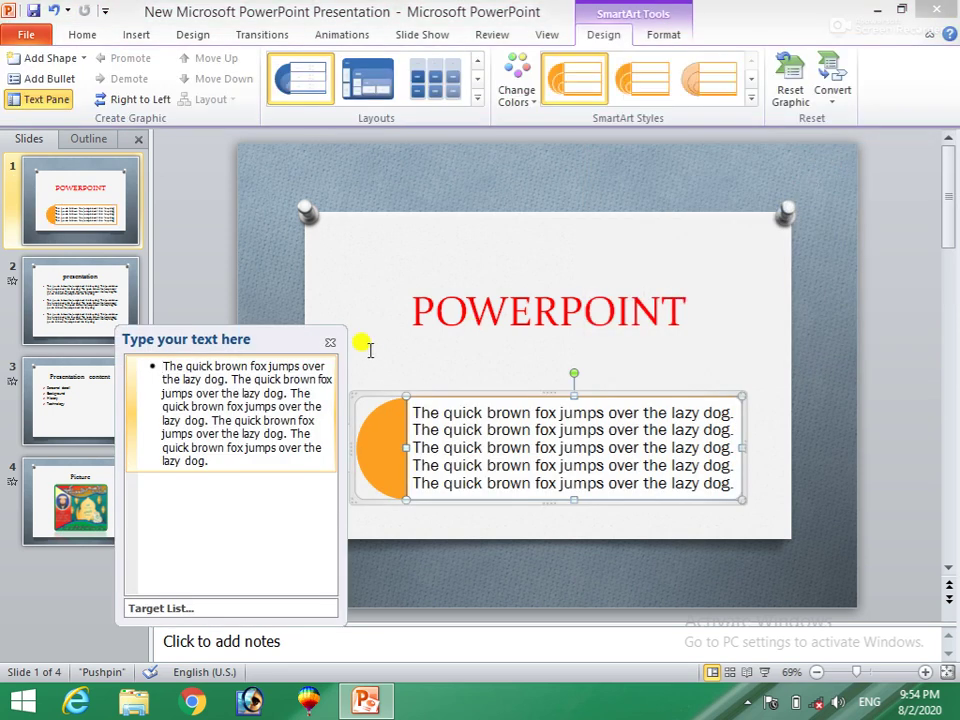
{"action": "left_click", "coordinate": [333, 346]}
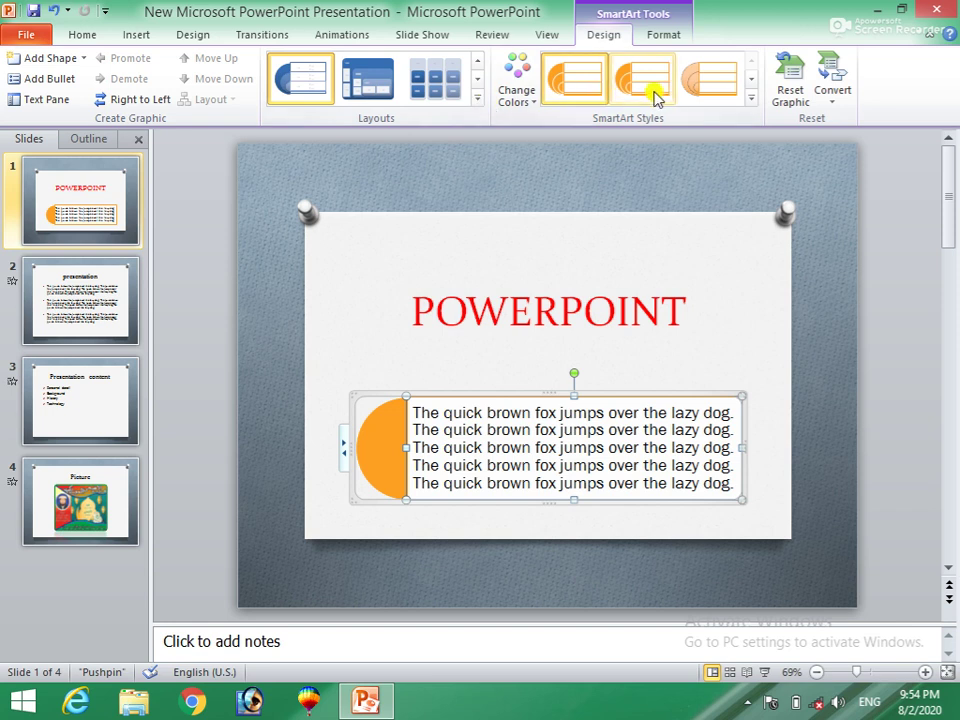
{"action": "left_click", "coordinate": [751, 98]}
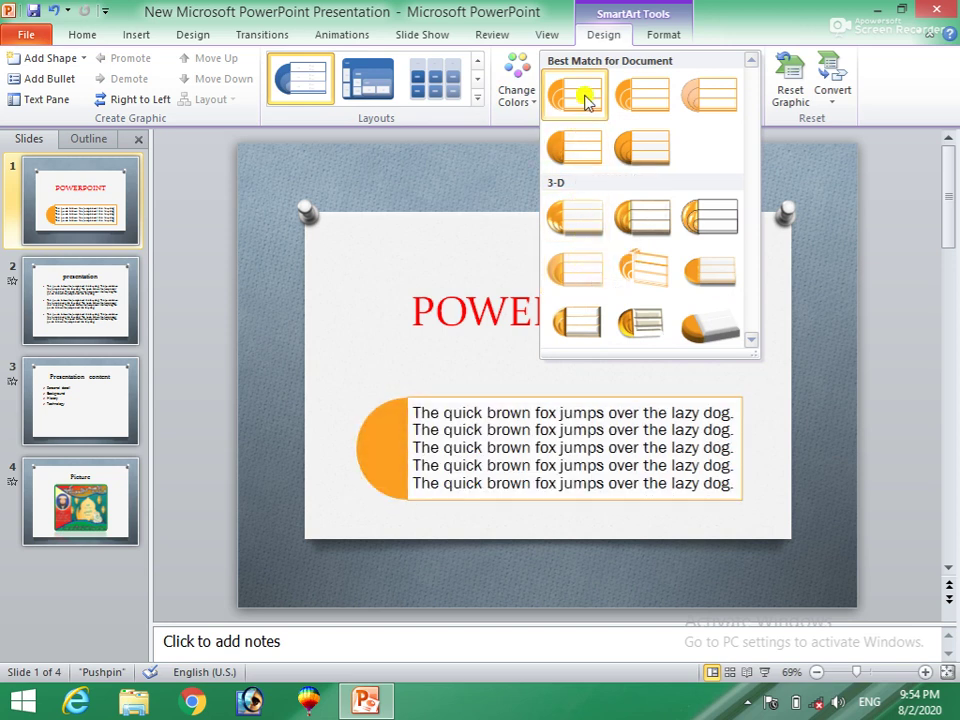
{"action": "left_click", "coordinate": [628, 150]}
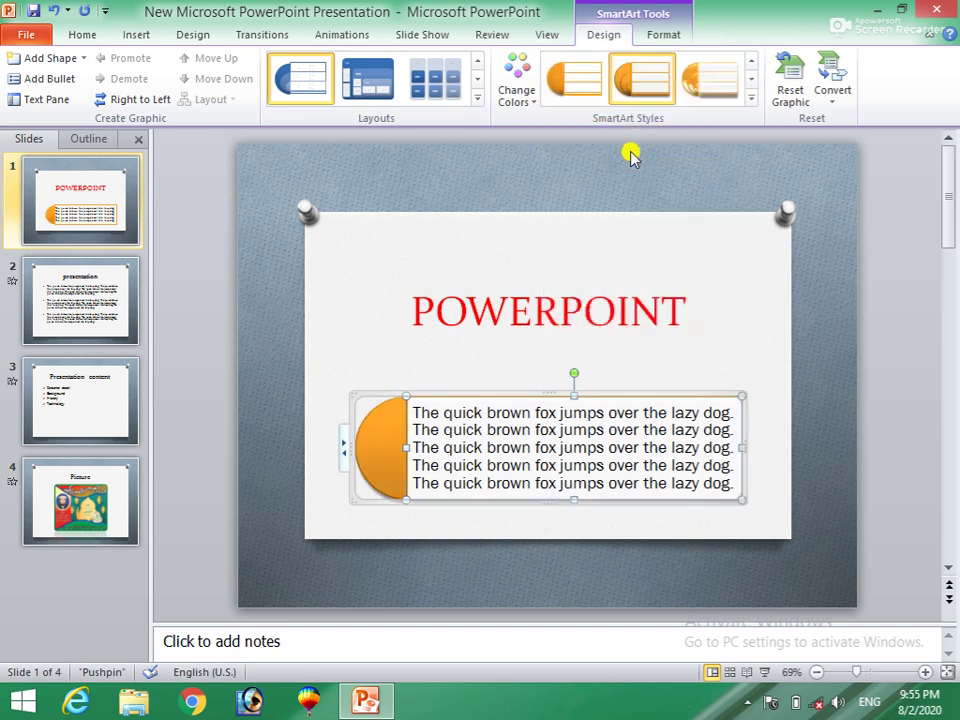
Try adding shapes and a bullet to the SmartArt, undoing each addition.
{"action": "left_click", "coordinate": [85, 58]}
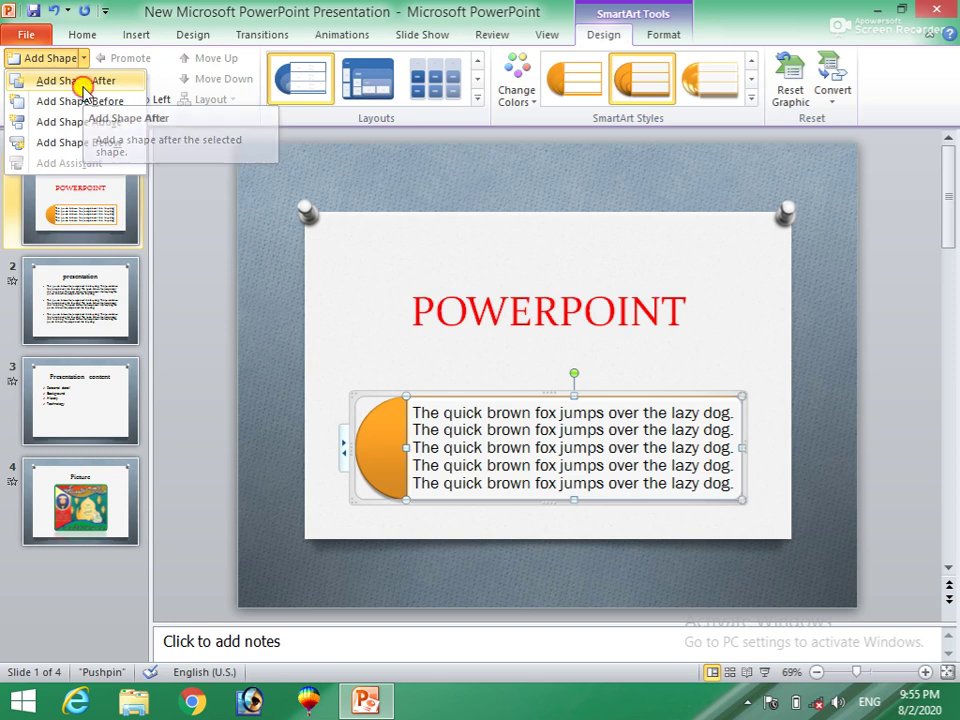
{"action": "left_click", "coordinate": [84, 89]}
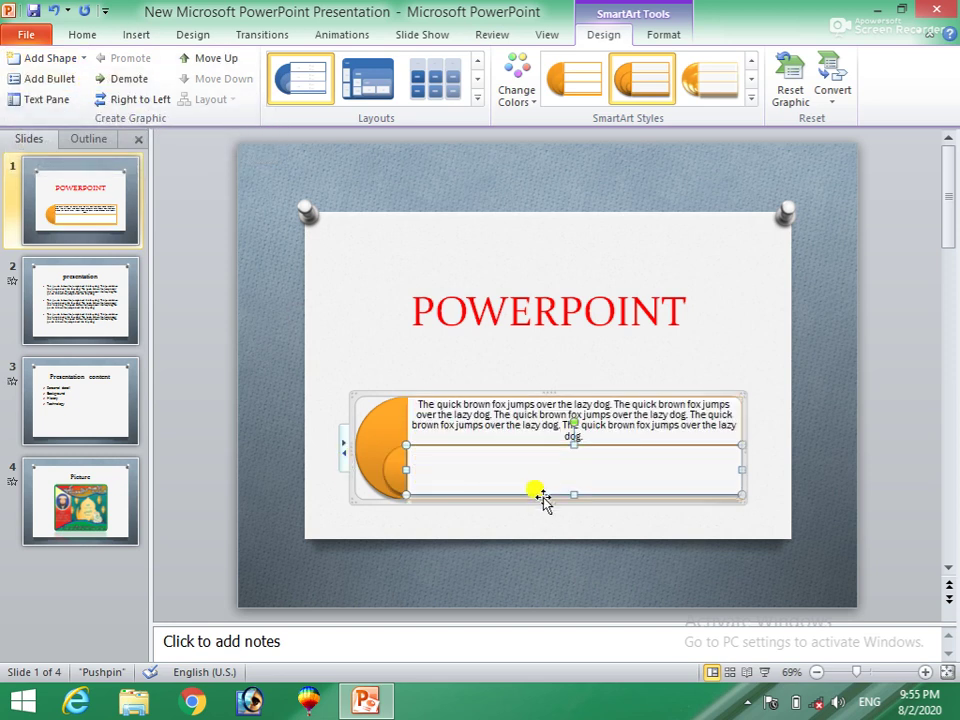
{"action": "left_click_drag", "start_coordinate": [576, 470], "coordinate": [571, 480]}
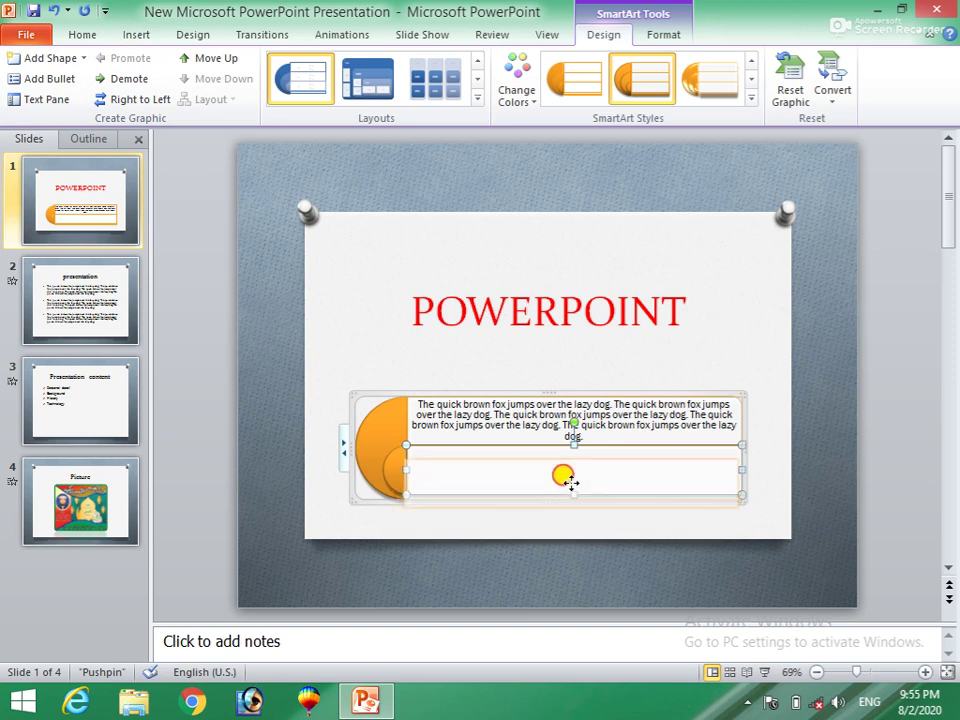
{"action": "key", "text": "ctrl+z"}
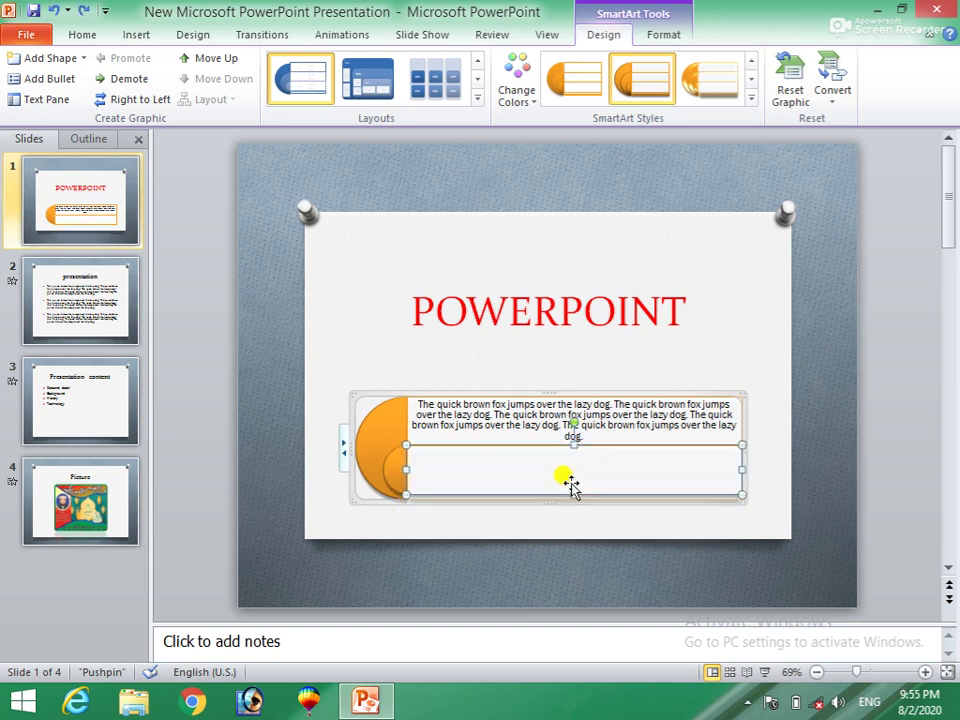
{"action": "left_click", "coordinate": [83, 58]}
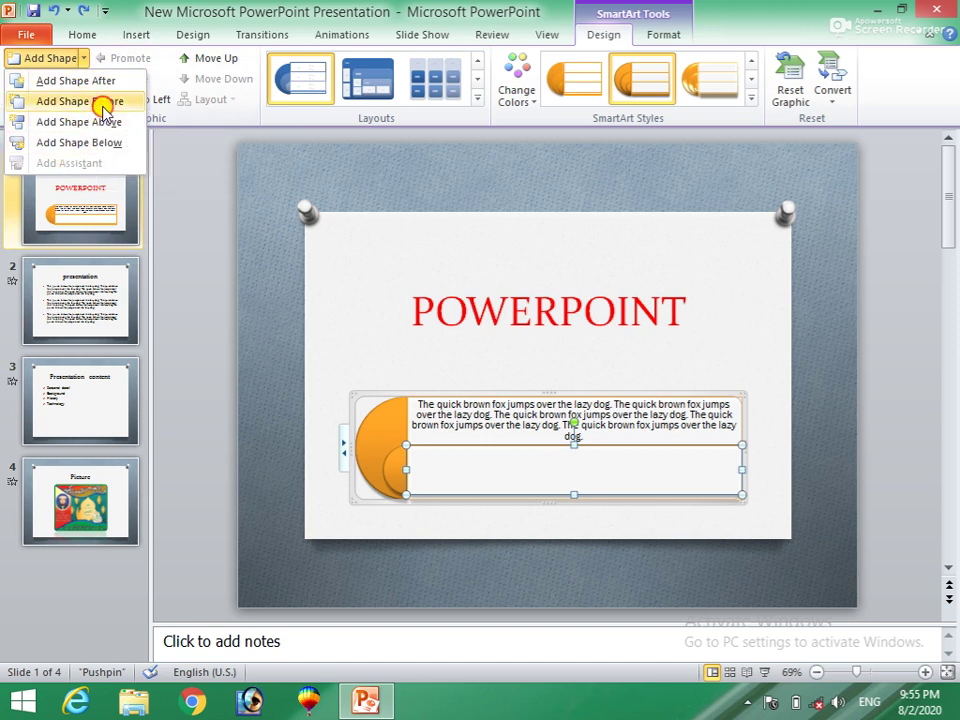
{"action": "left_click", "coordinate": [45, 101]}
{"action": "key", "text": "Delete"}
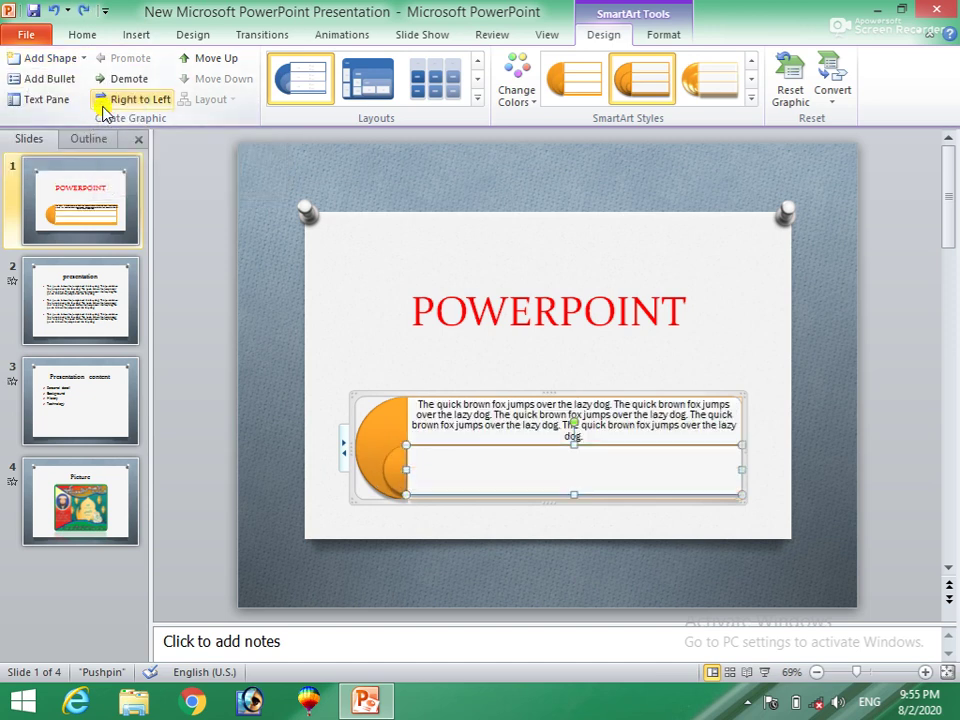
{"action": "left_click", "coordinate": [77, 63]}
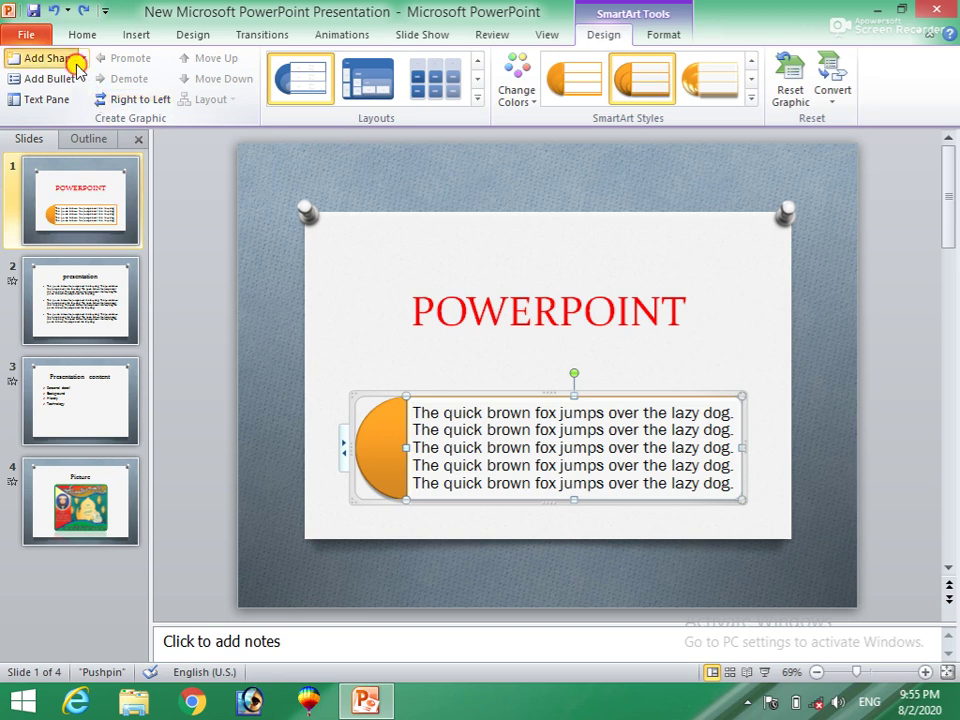
{"action": "key", "text": "ctrl+z"}
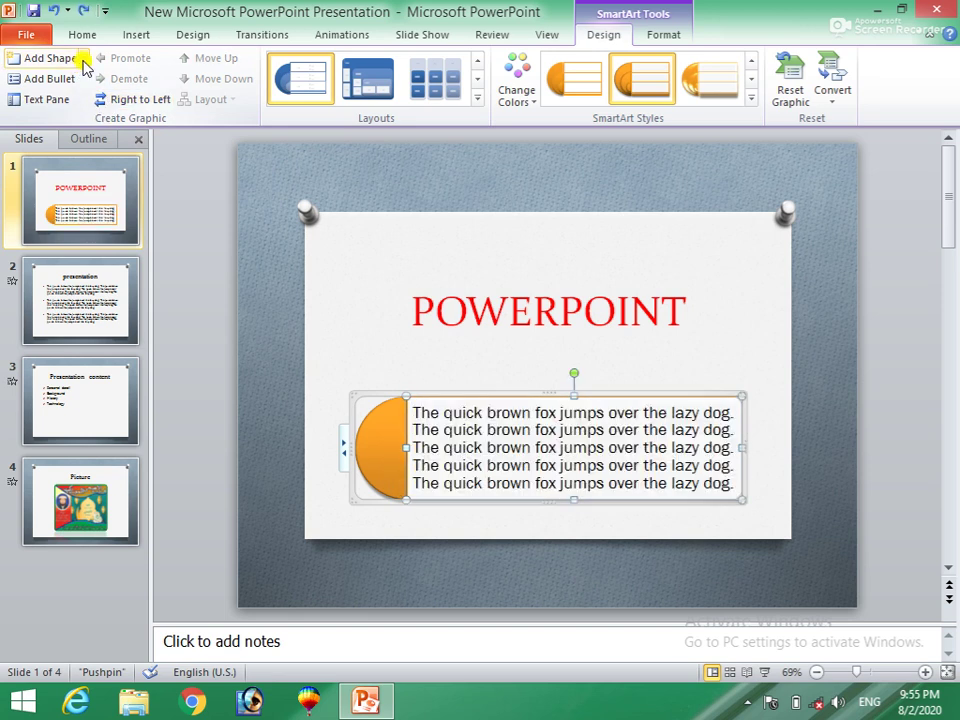
{"action": "left_click", "coordinate": [84, 58]}
{"action": "left_click", "coordinate": [70, 122]}
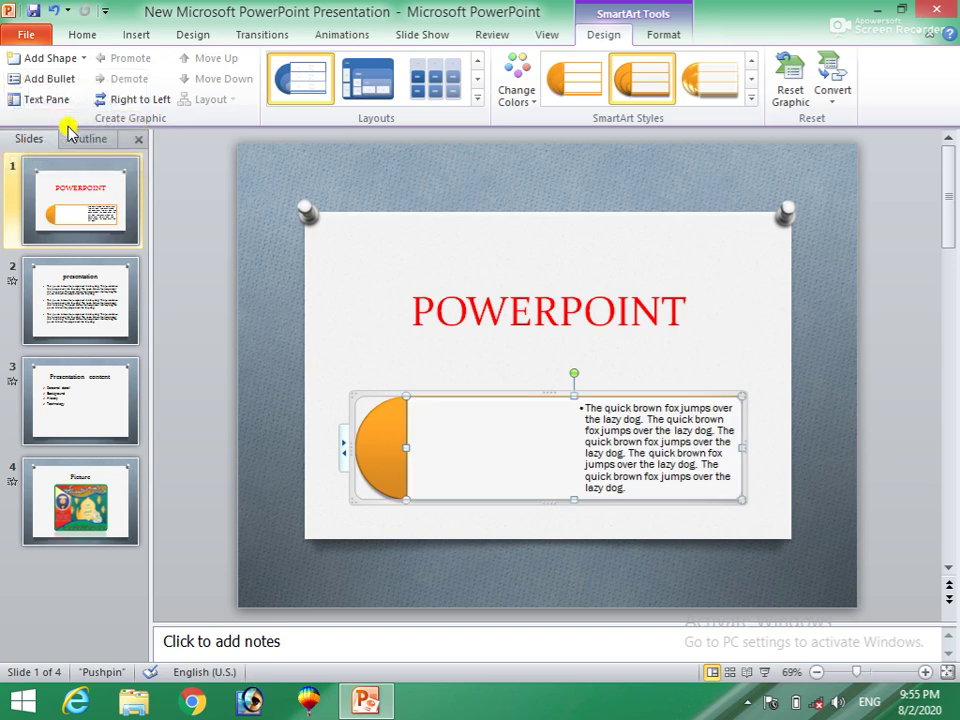
{"action": "key", "text": "ctrl+z"}
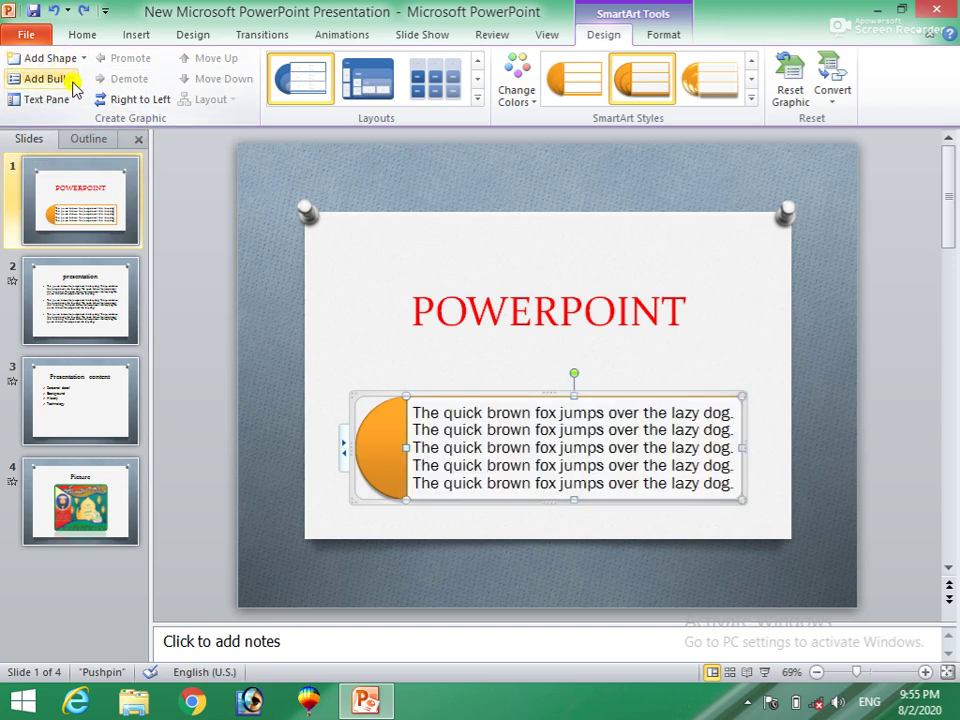
{"action": "left_click", "coordinate": [72, 82]}
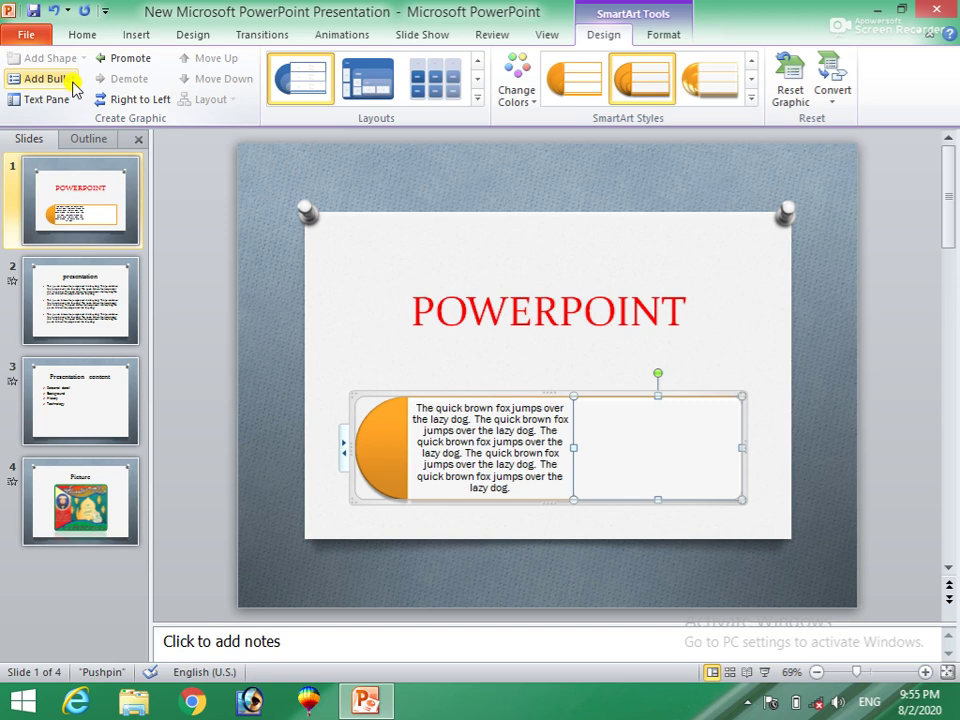
{"action": "key", "text": "ctrl+z"}
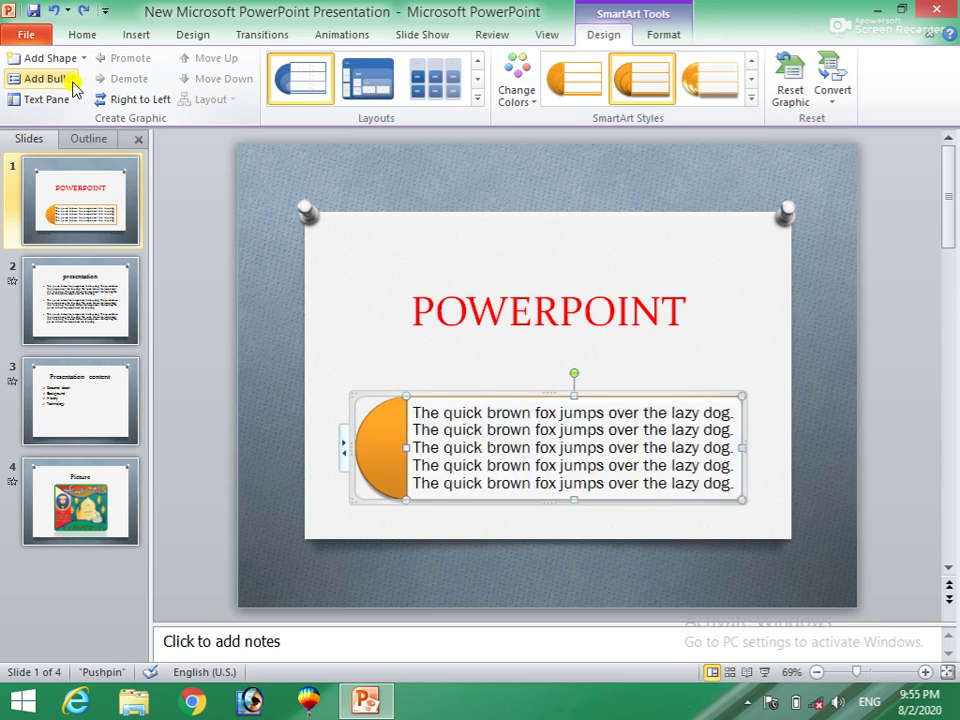
Open and close the Text Pane, then toggle Right to Left, leaving the circle on the left.
{"action": "left_click", "coordinate": [60, 101]}
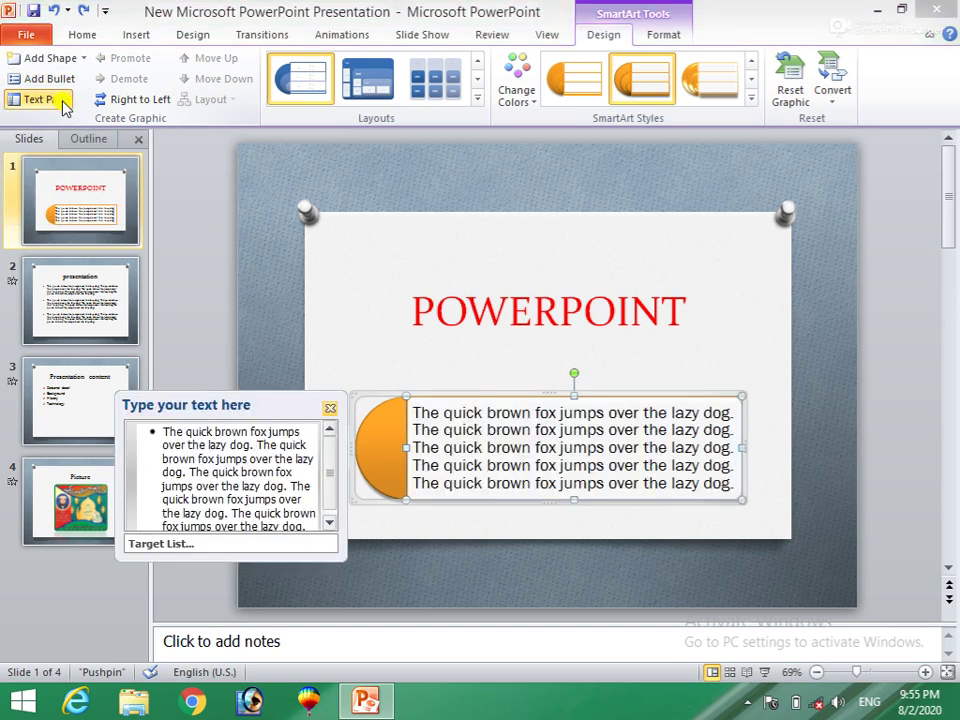
{"action": "left_click", "coordinate": [233, 490]}
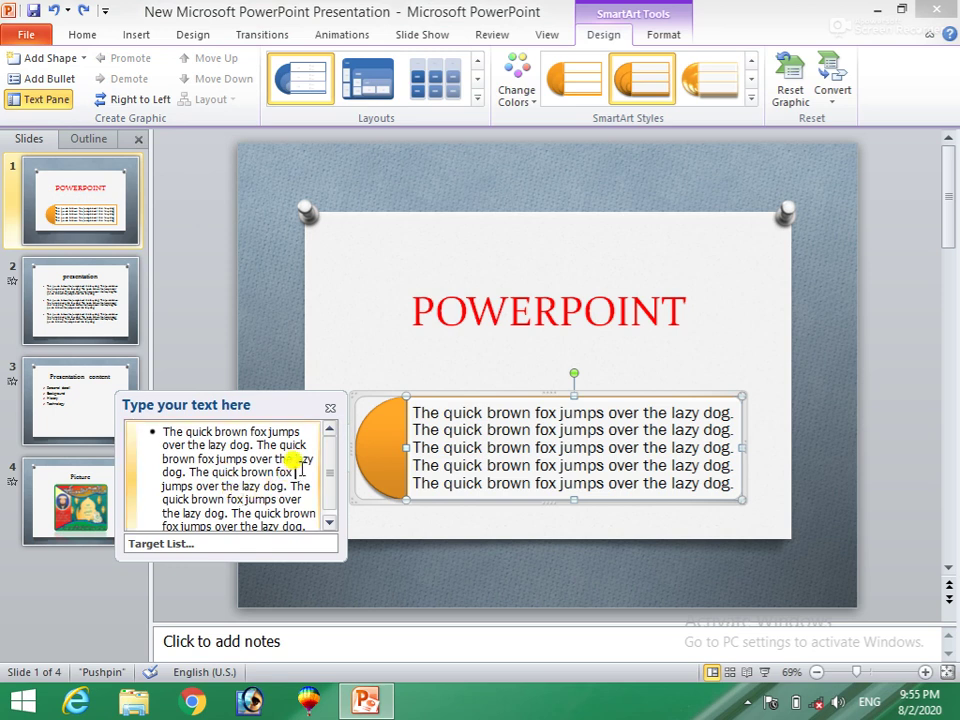
{"action": "left_click", "coordinate": [328, 411]}
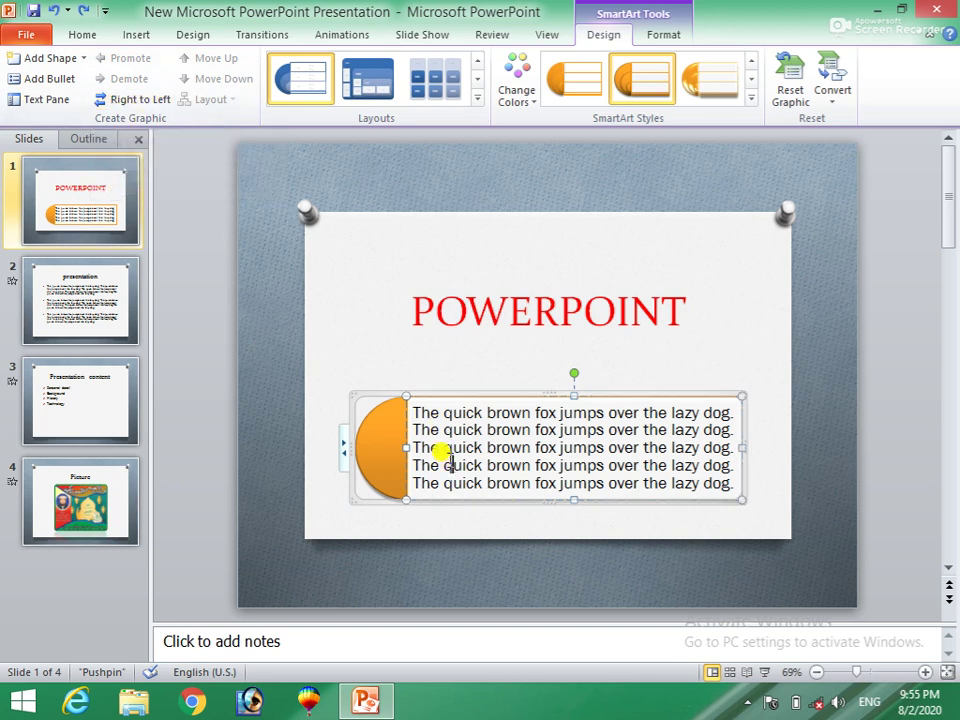
{"action": "left_click", "coordinate": [125, 104]}
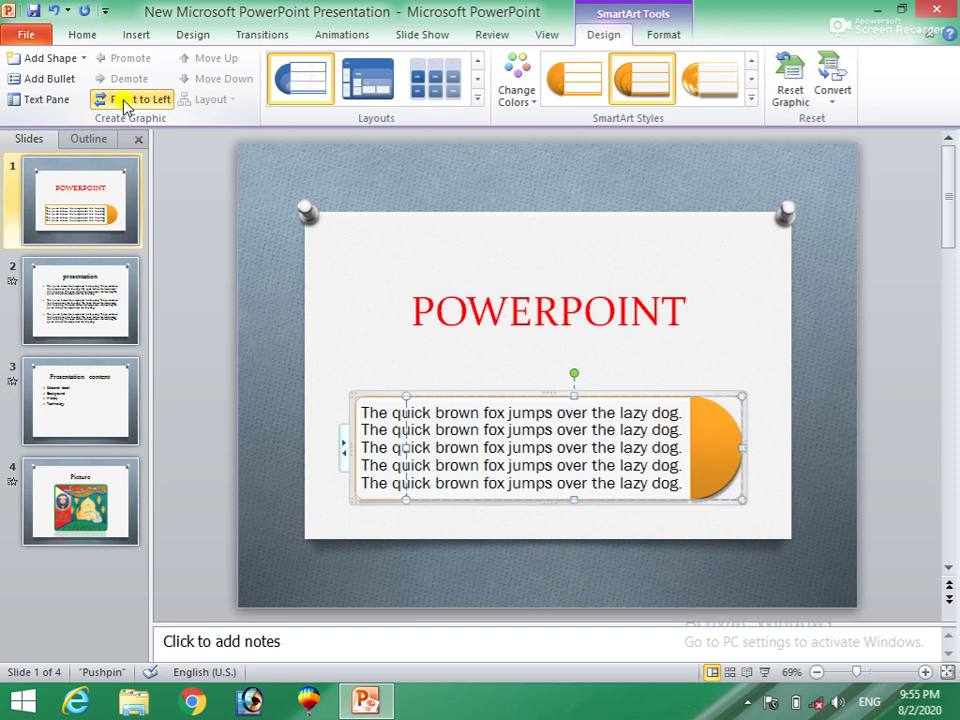
{"action": "left_click", "coordinate": [125, 104]}
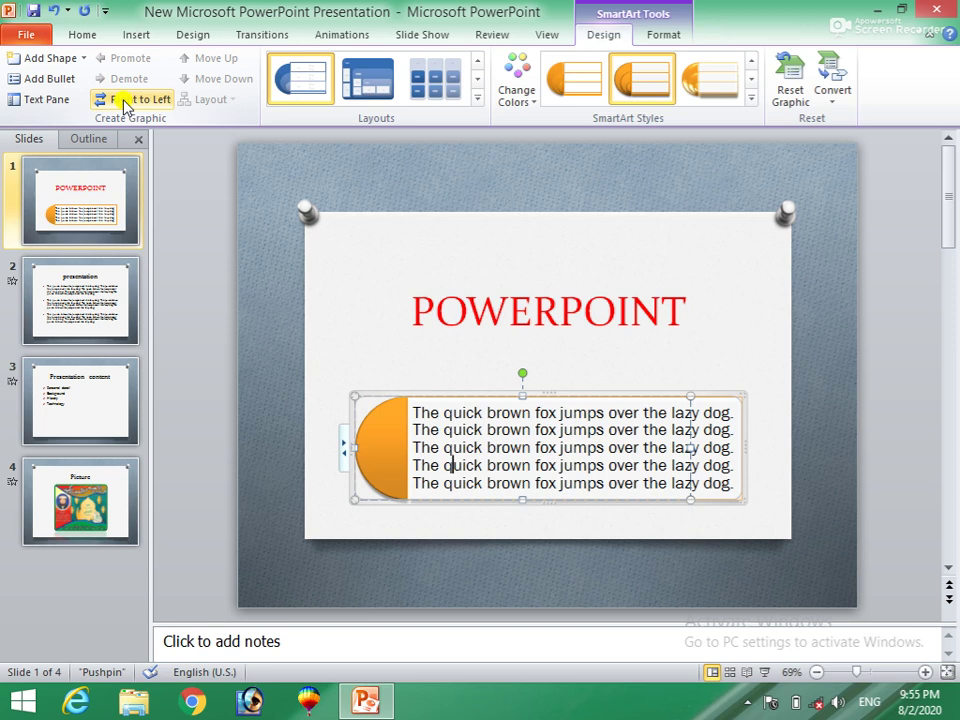
{"action": "key", "text": "ctrl+z"}
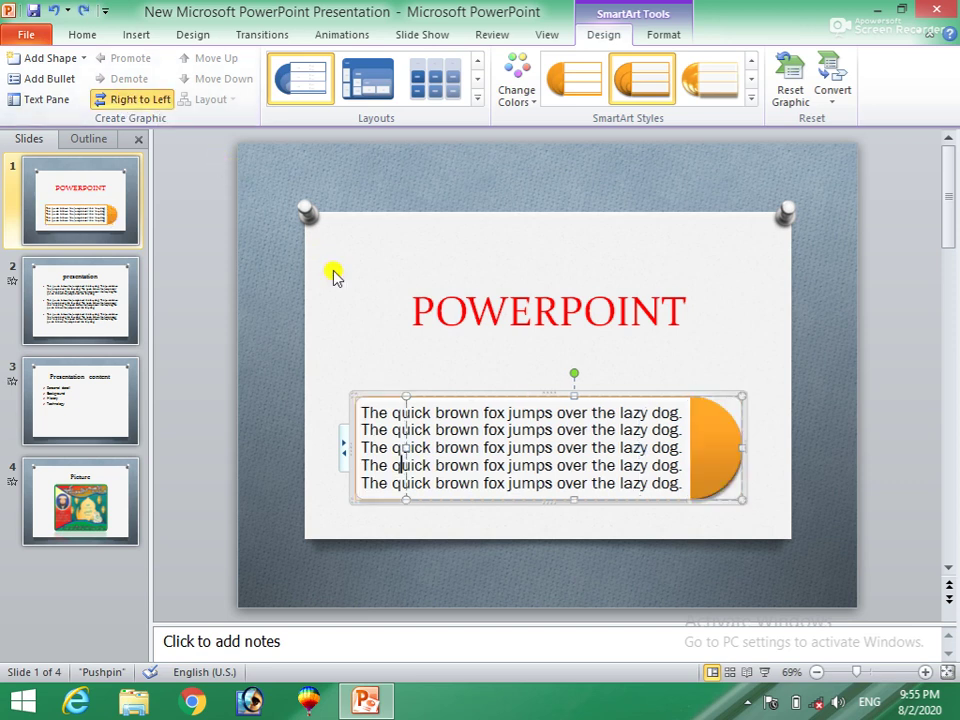
{"action": "key", "text": "ctrl+y"}
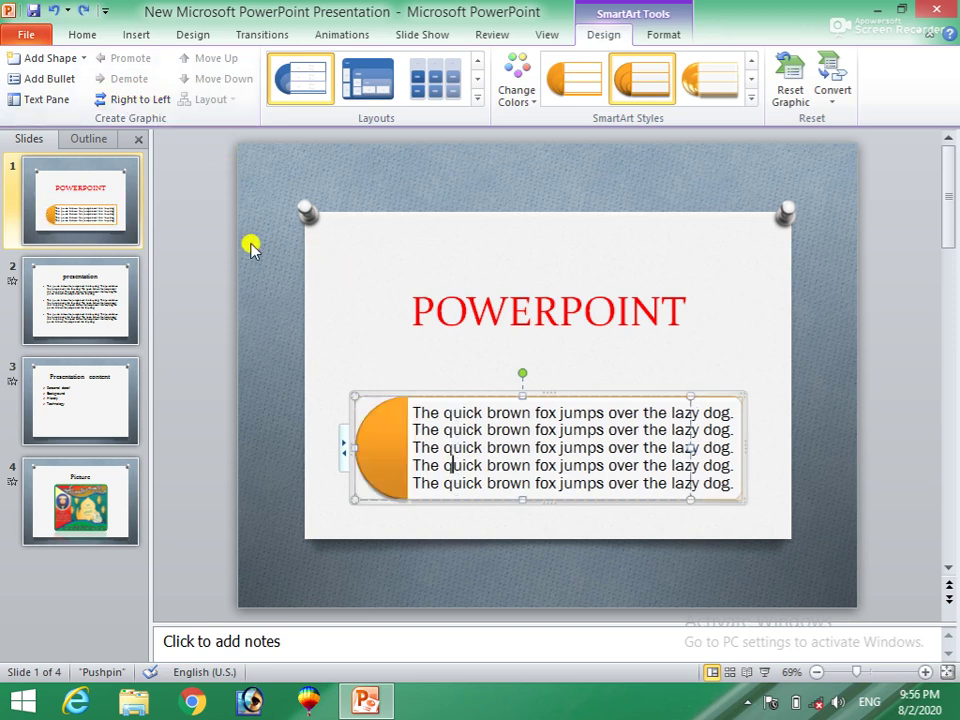
{"action": "left_click", "coordinate": [137, 102]}
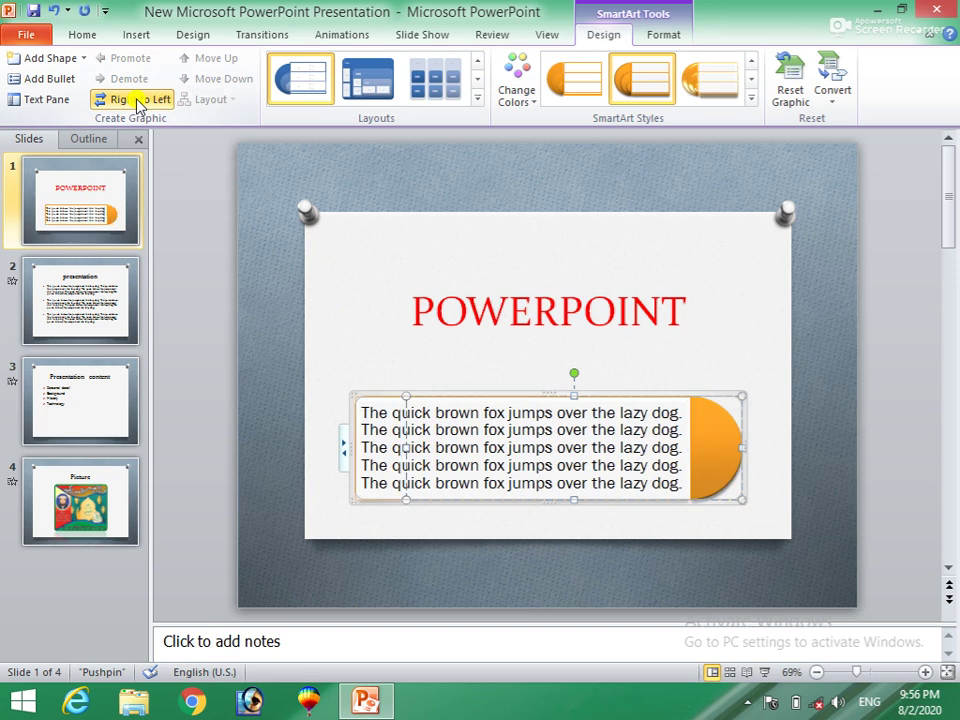
{"action": "left_click", "coordinate": [137, 102]}
{"action": "left_click", "coordinate": [137, 102]}
{"action": "left_click", "coordinate": [137, 102]}
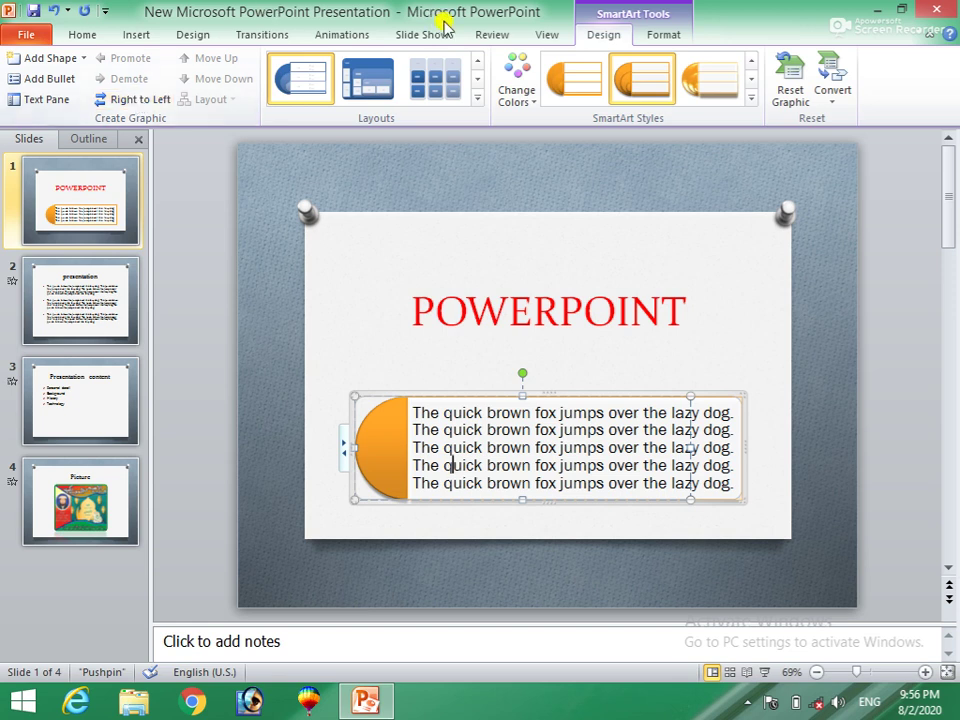
{"action": "left_click", "coordinate": [532, 96]}
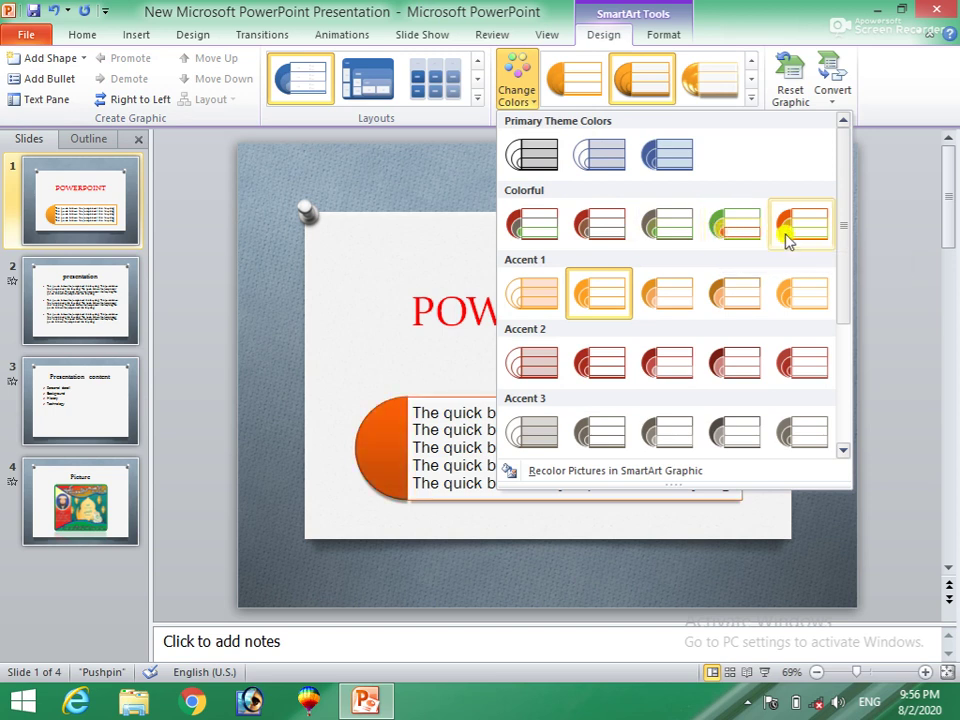
Apply the green Colorful Range scheme, reset the graphic, then undo the reset.
{"action": "left_click", "coordinate": [739, 240]}
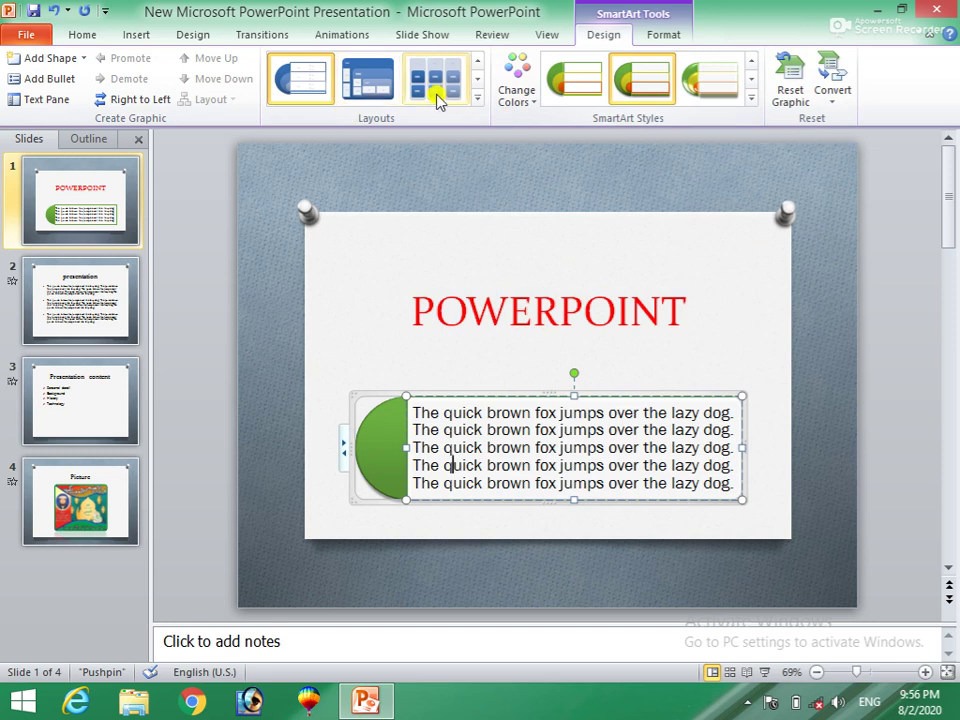
{"action": "left_click", "coordinate": [800, 102]}
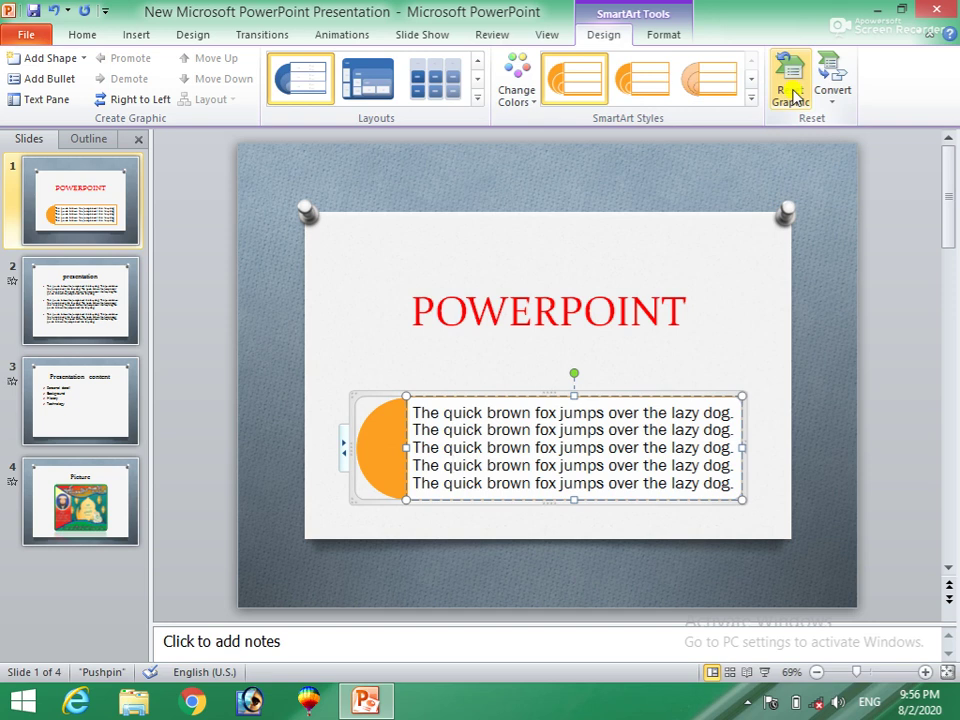
{"action": "key", "text": "ctrl+z"}
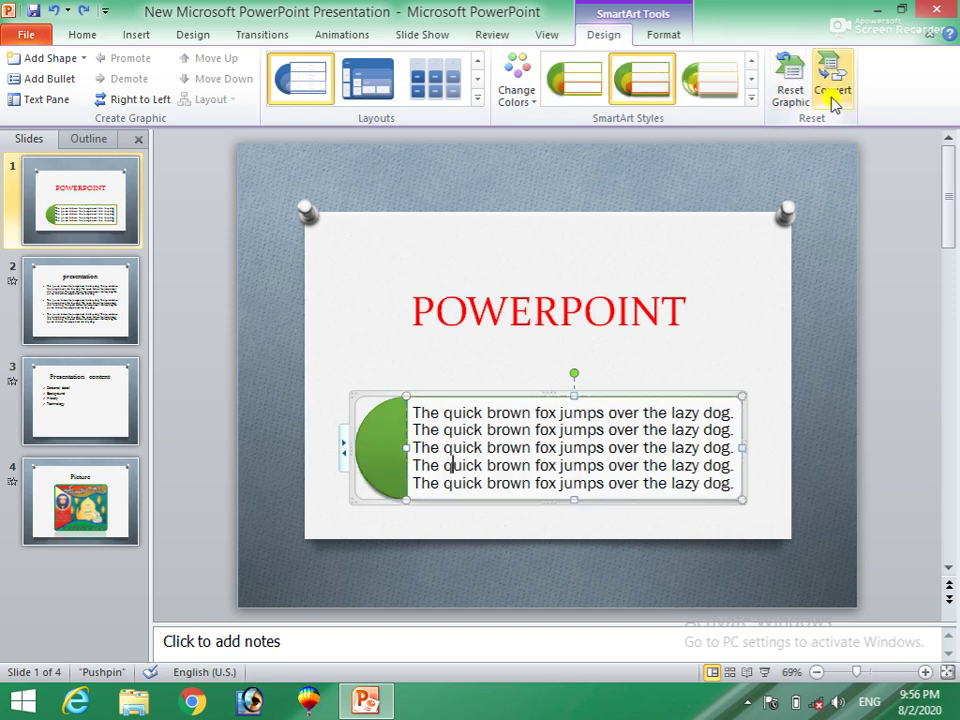
{"action": "left_click", "coordinate": [835, 103]}
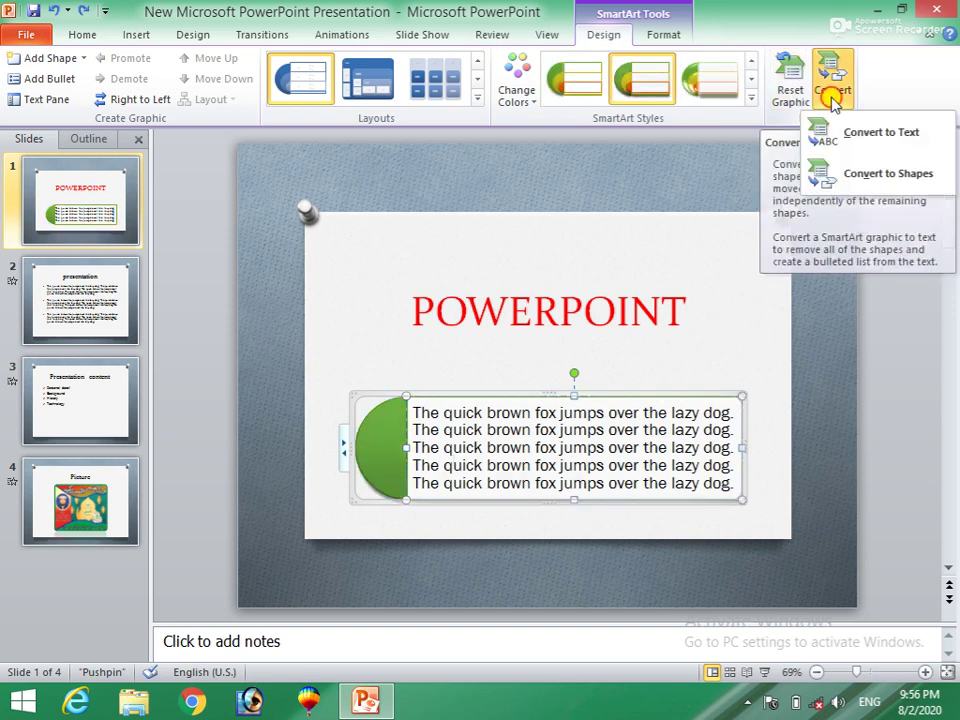
{"action": "left_click", "coordinate": [883, 148]}
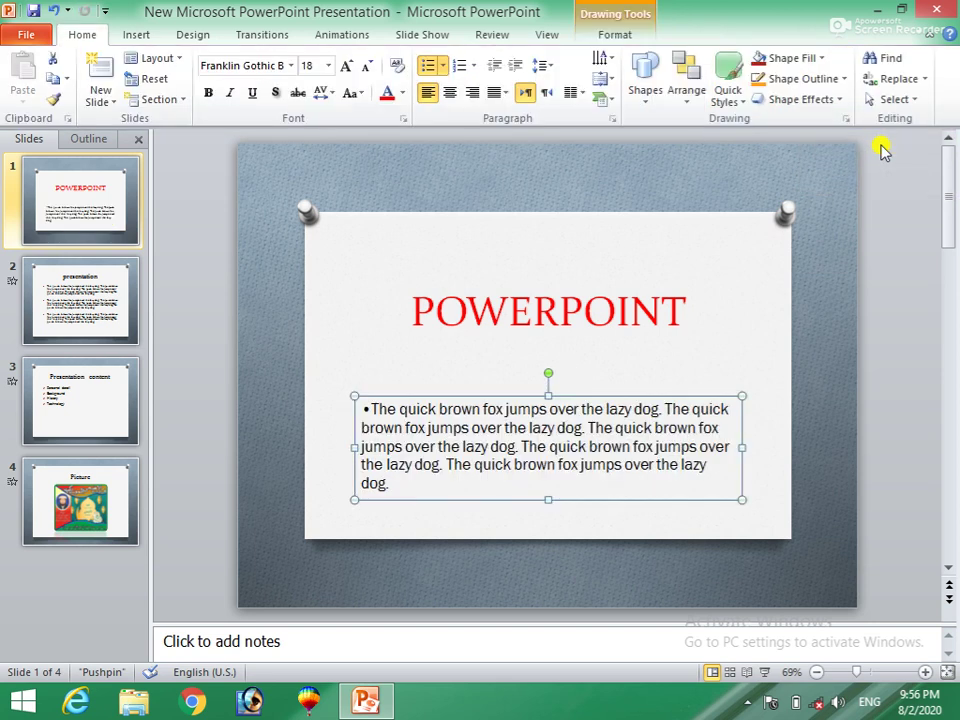
{"action": "key", "text": "ctrl+z"}
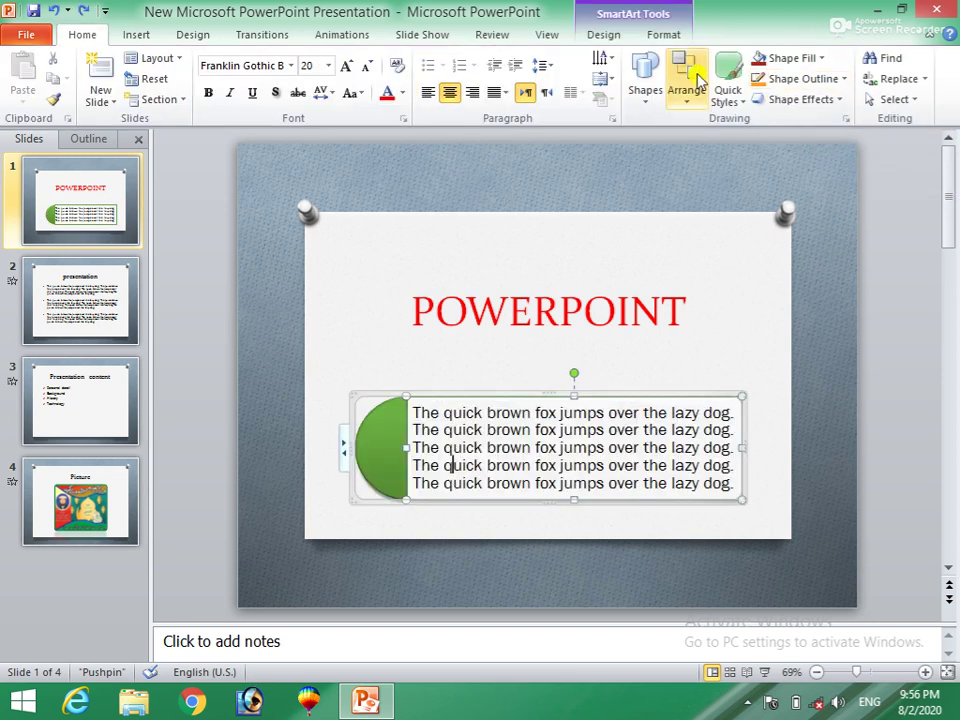
{"action": "left_click", "coordinate": [665, 34]}
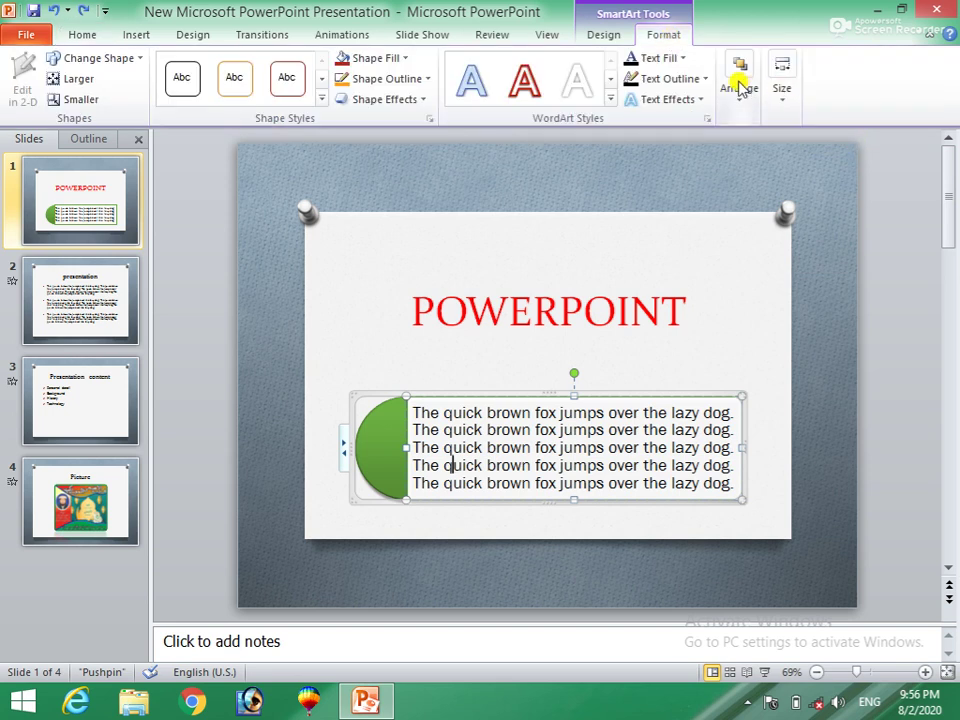
{"action": "left_click", "coordinate": [603, 34]}
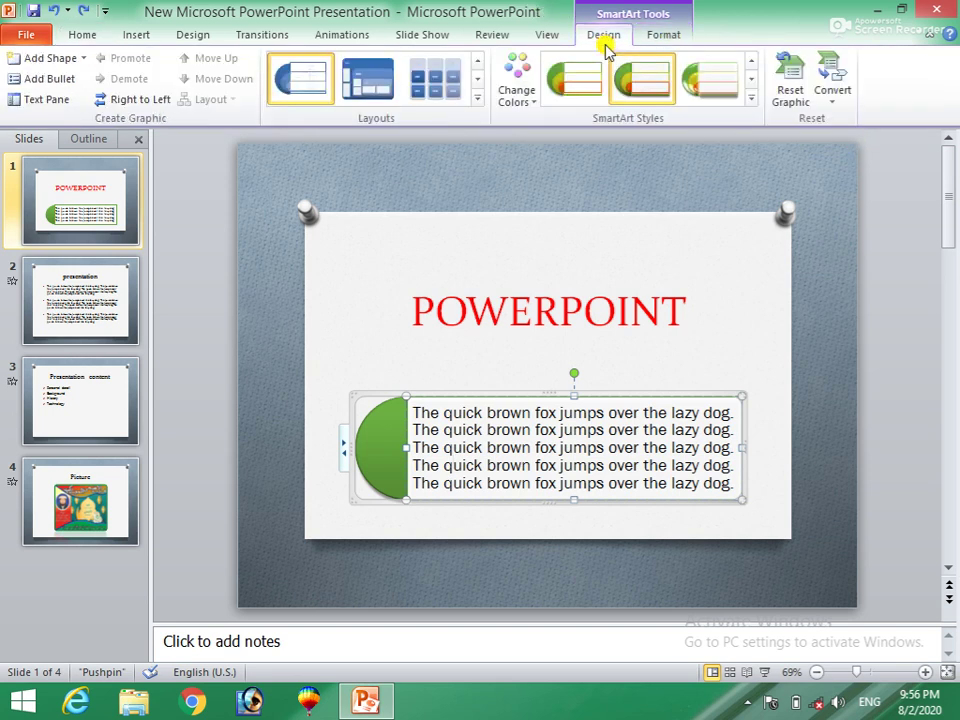
{"action": "left_click", "coordinate": [832, 98]}
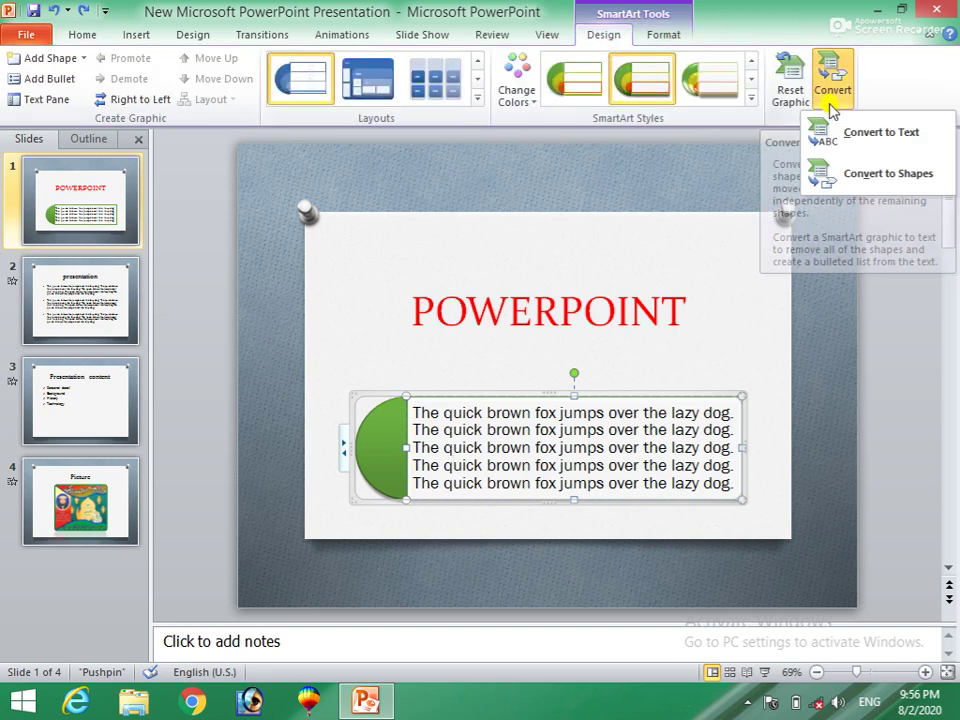
{"action": "left_click", "coordinate": [891, 178]}
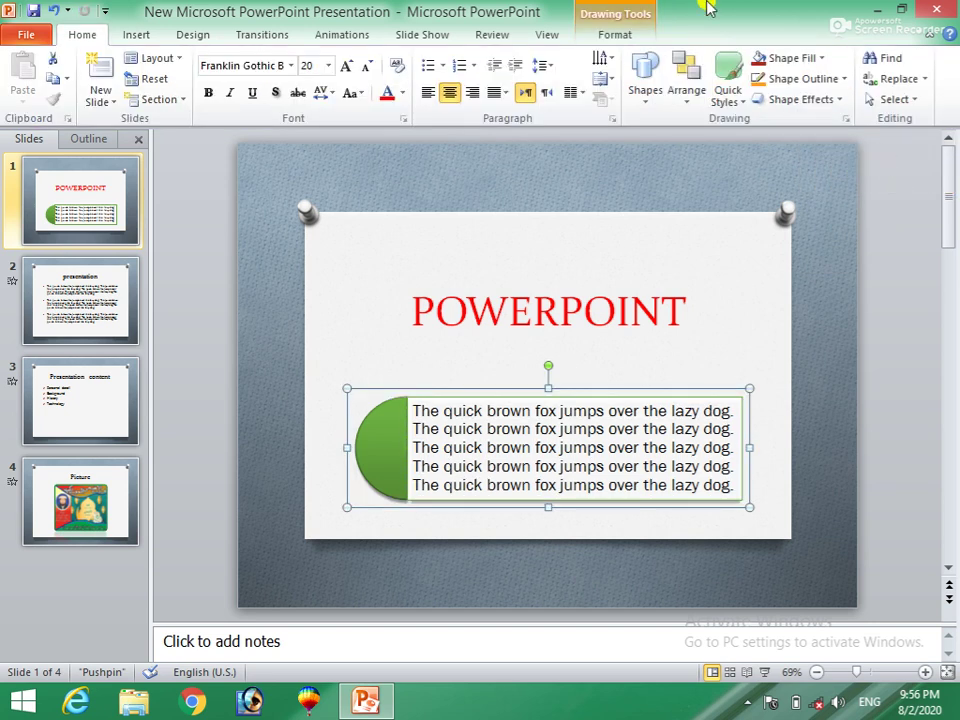
{"action": "left_click", "coordinate": [615, 35]}
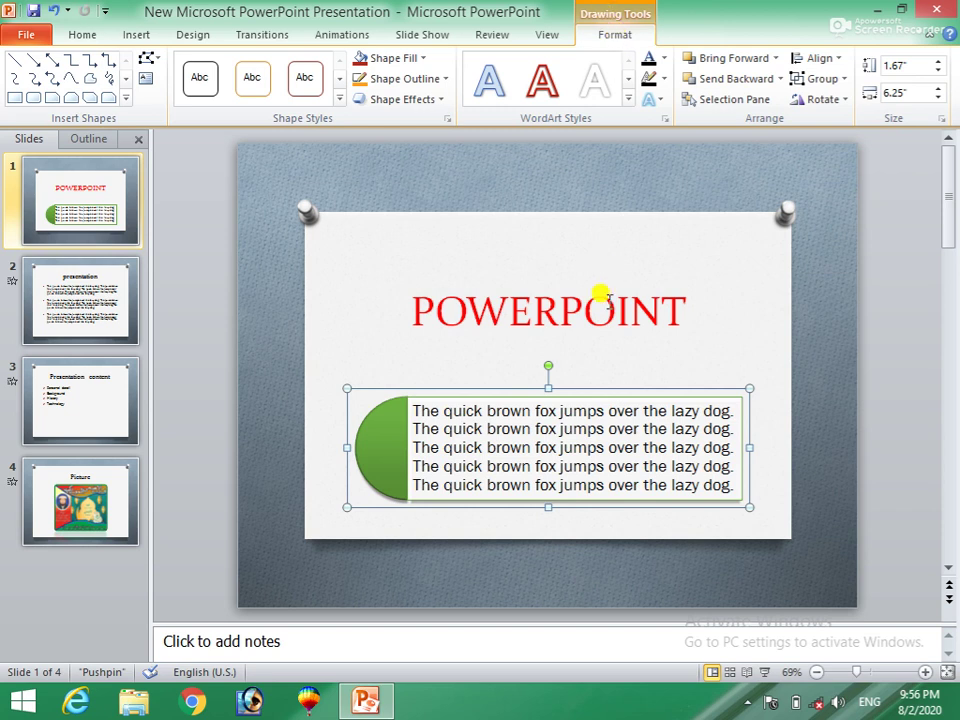
{"action": "key", "text": "ctrl+z"}
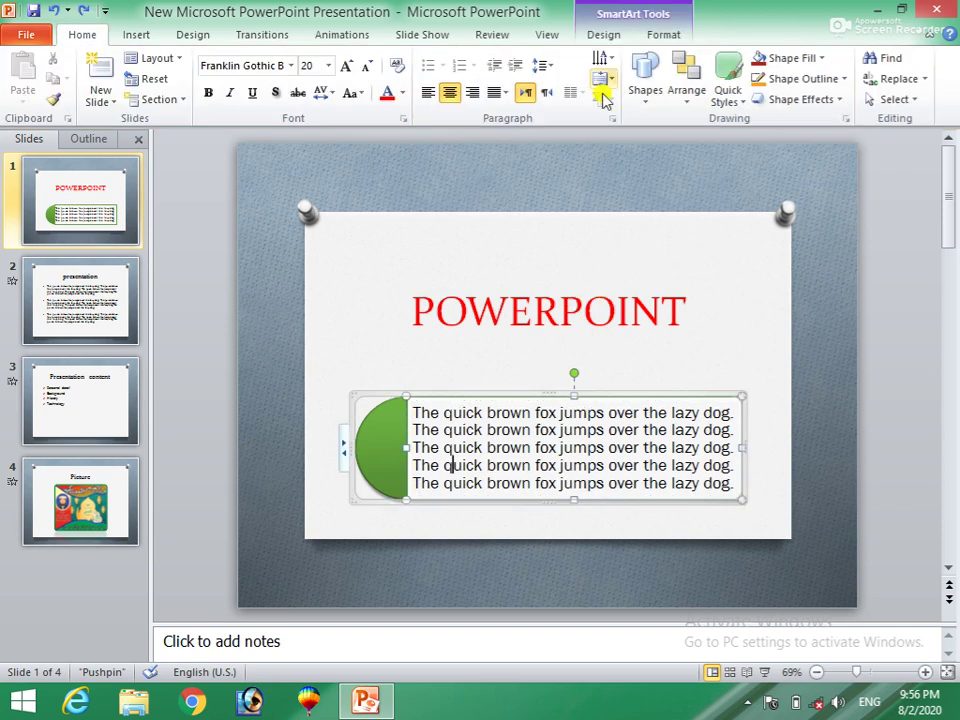
{"action": "left_click", "coordinate": [607, 33]}
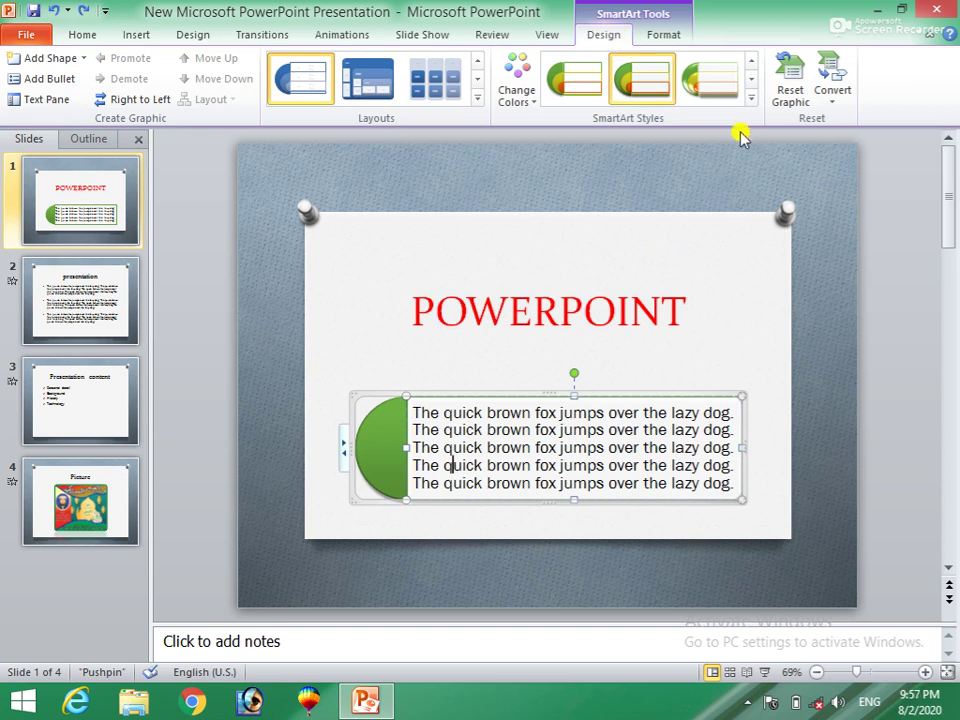
{"action": "left_click", "coordinate": [88, 37]}
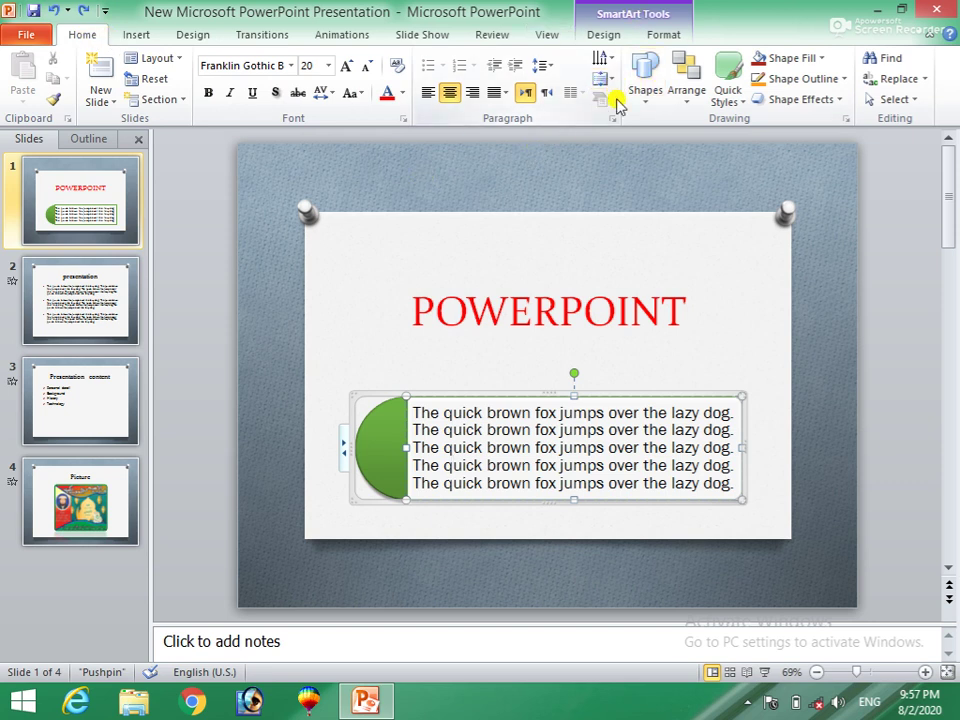
Convert the POWERPOINT title into a Basic Timeline SmartArt and deselect it.
{"action": "left_click", "coordinate": [585, 265]}
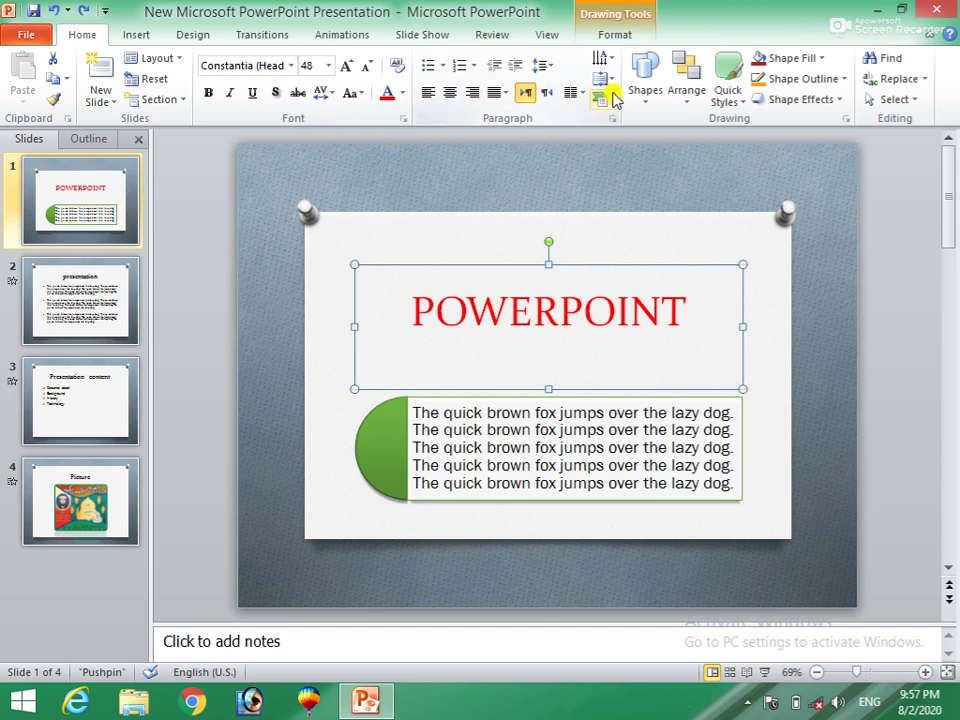
{"action": "left_click", "coordinate": [604, 97]}
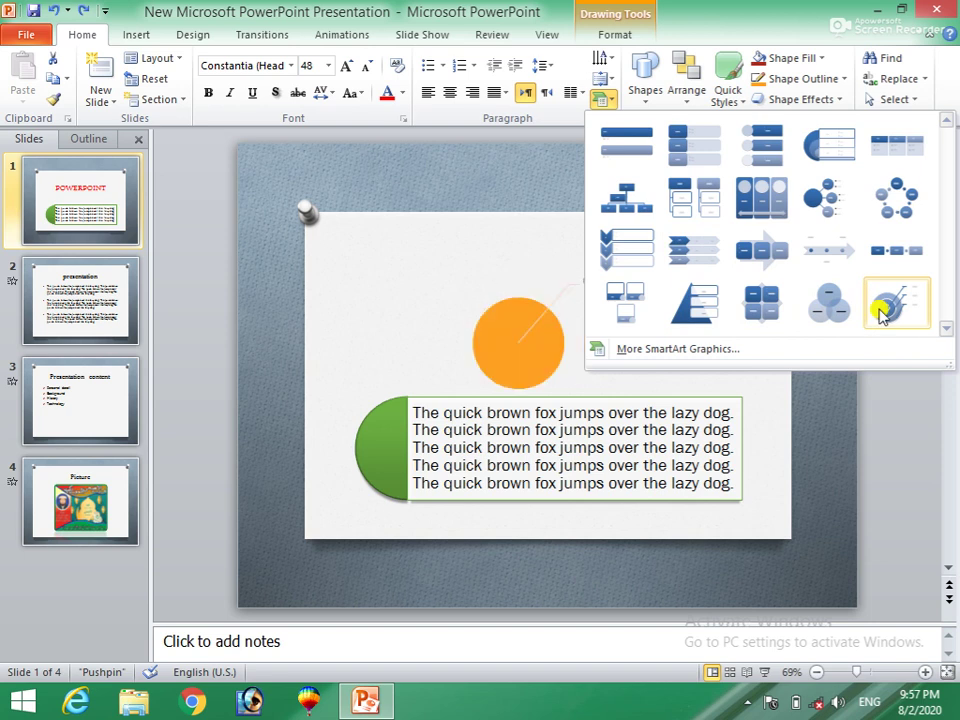
{"action": "left_click", "coordinate": [828, 258]}
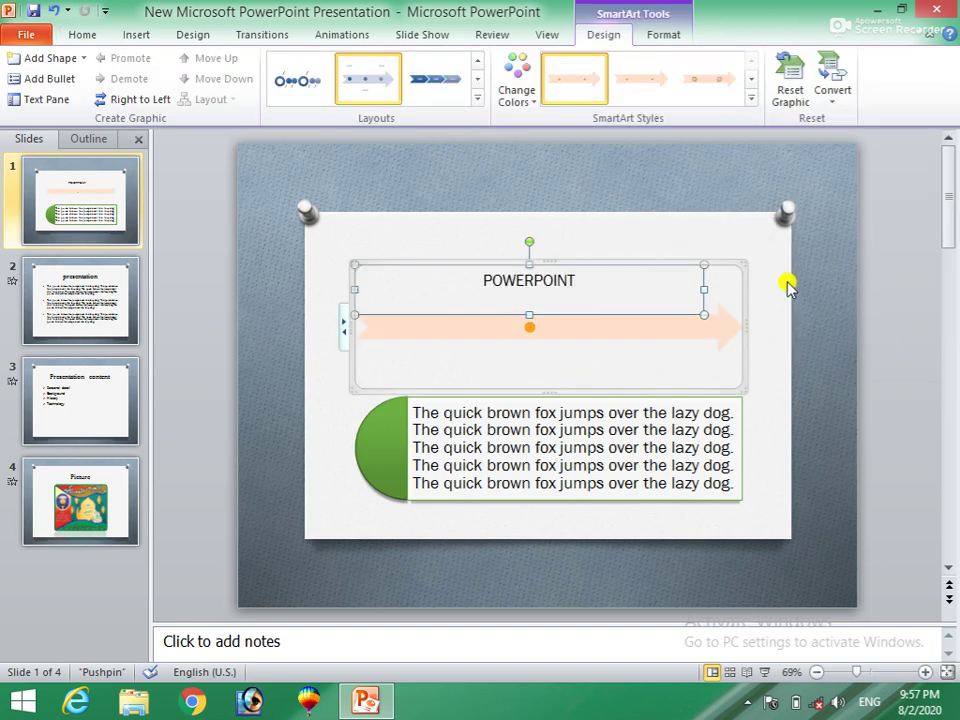
{"action": "left_click", "coordinate": [779, 307]}
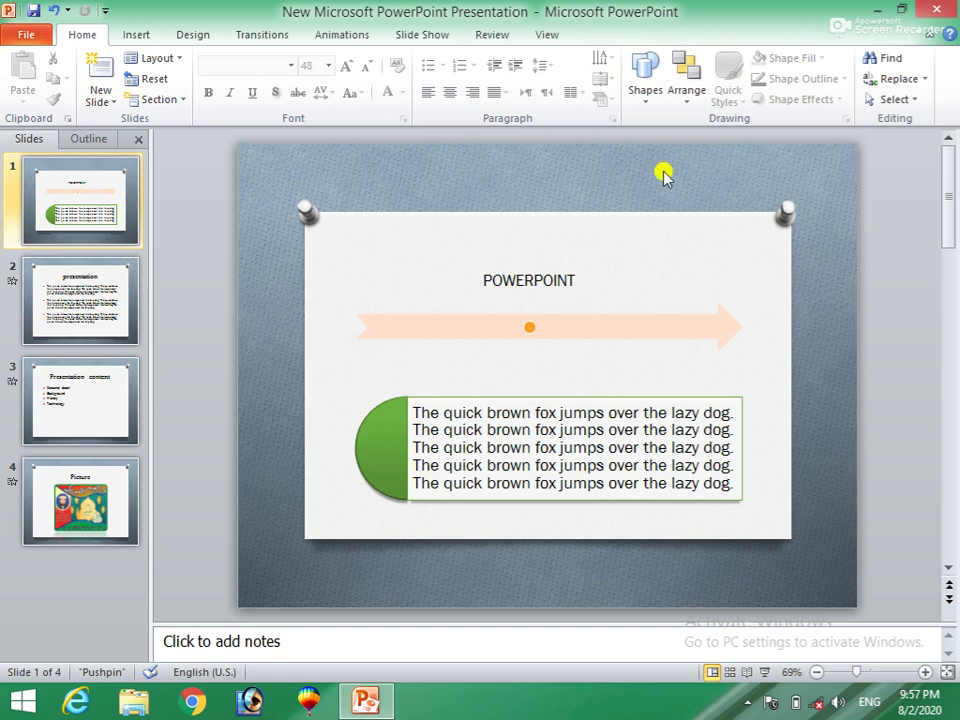
Draw a five-point star between the arrow and text box and bring it to front.
{"action": "left_click", "coordinate": [645, 100]}
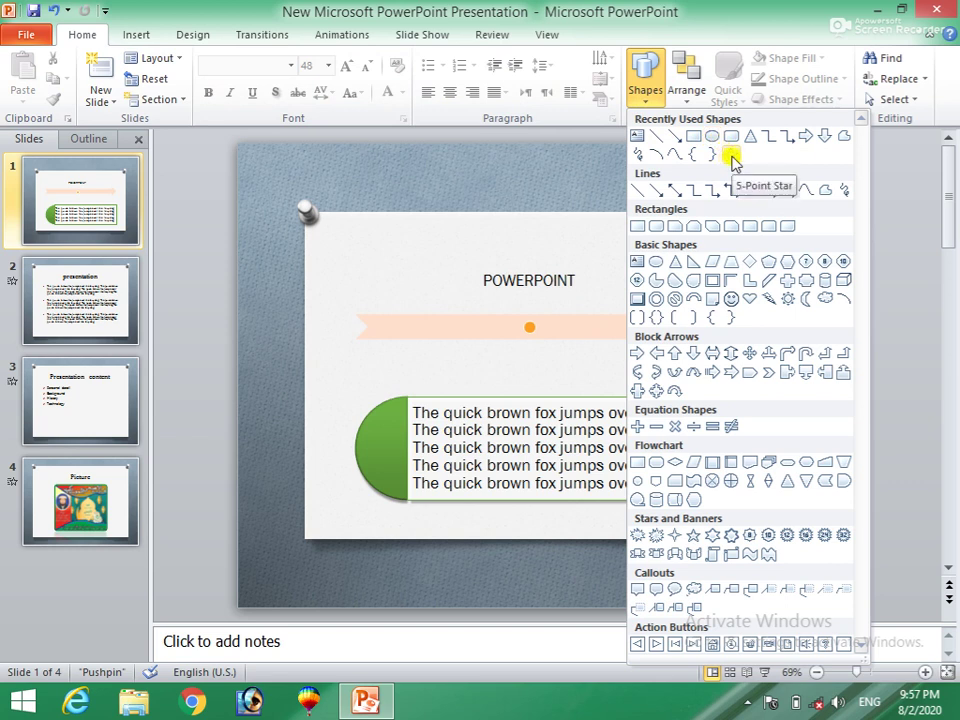
{"action": "left_click", "coordinate": [732, 163]}
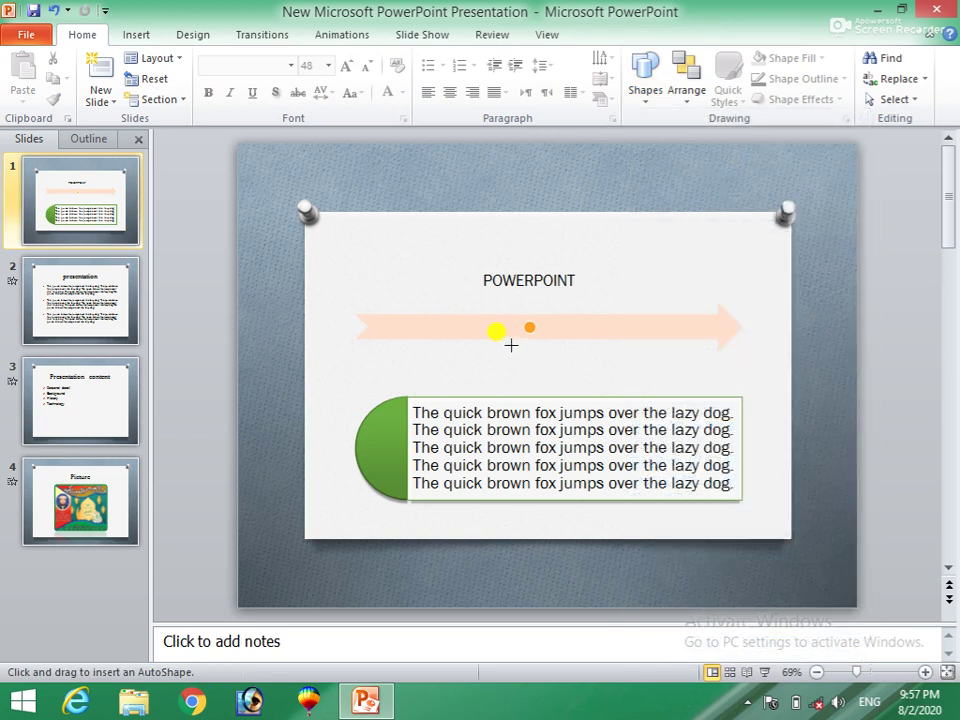
{"action": "left_click_drag", "start_coordinate": [511, 345], "coordinate": [567, 397]}
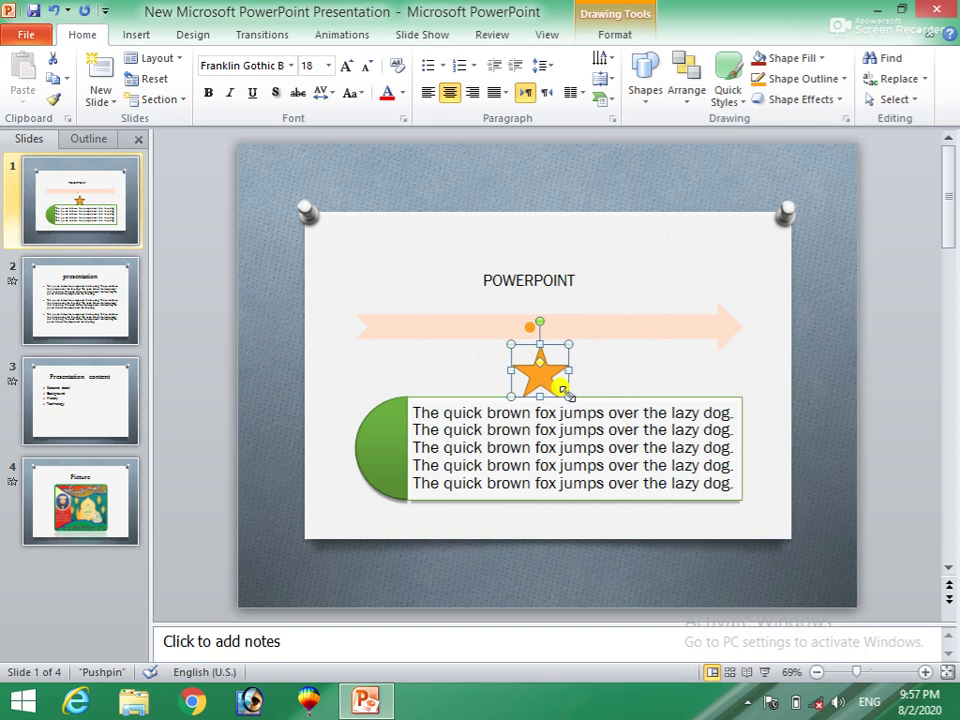
{"action": "left_click", "coordinate": [690, 97]}
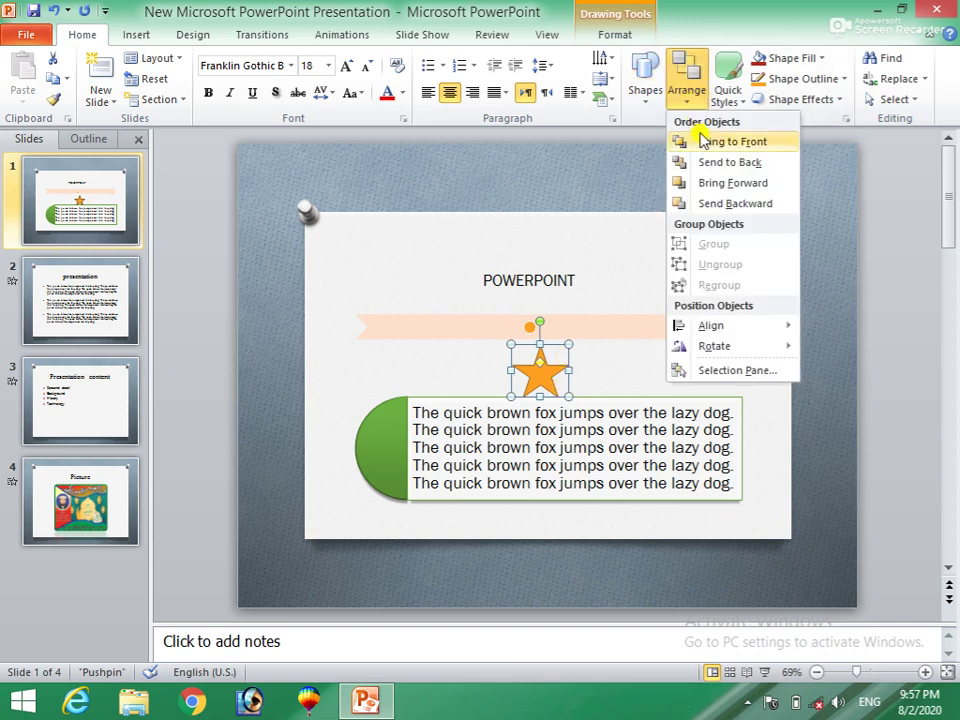
{"action": "left_click", "coordinate": [706, 145]}
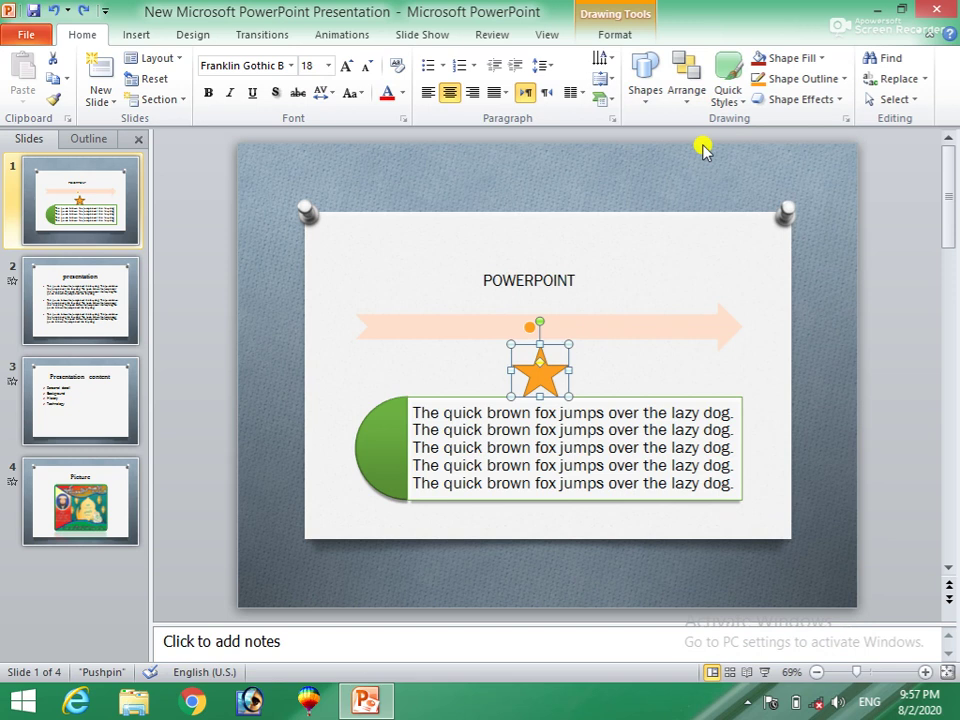
{"action": "left_click", "coordinate": [686, 100]}
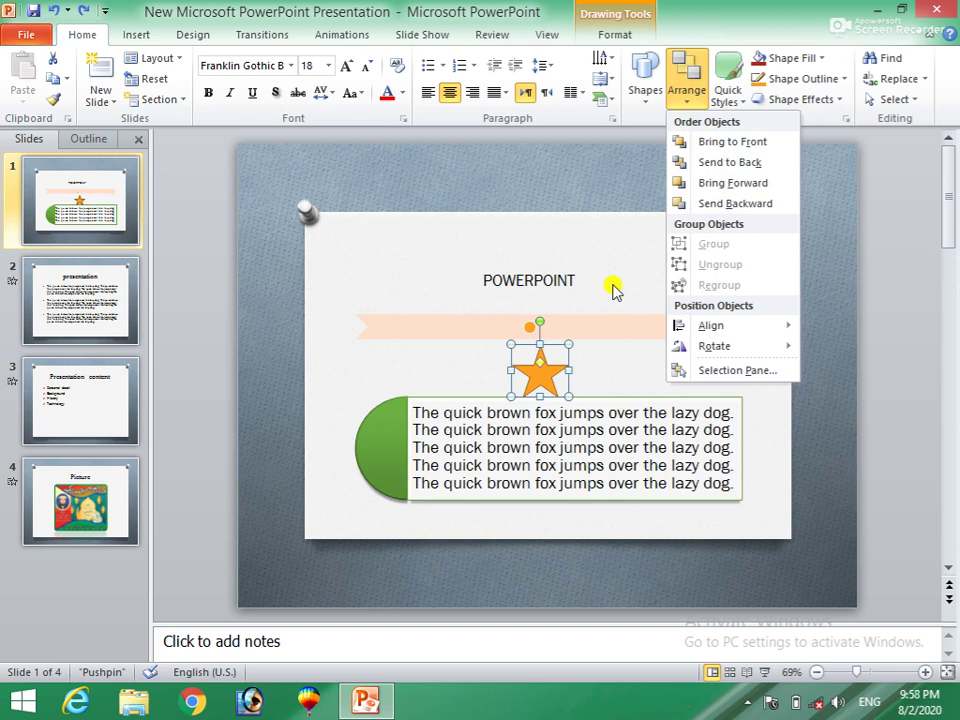
{"action": "left_click", "coordinate": [743, 104]}
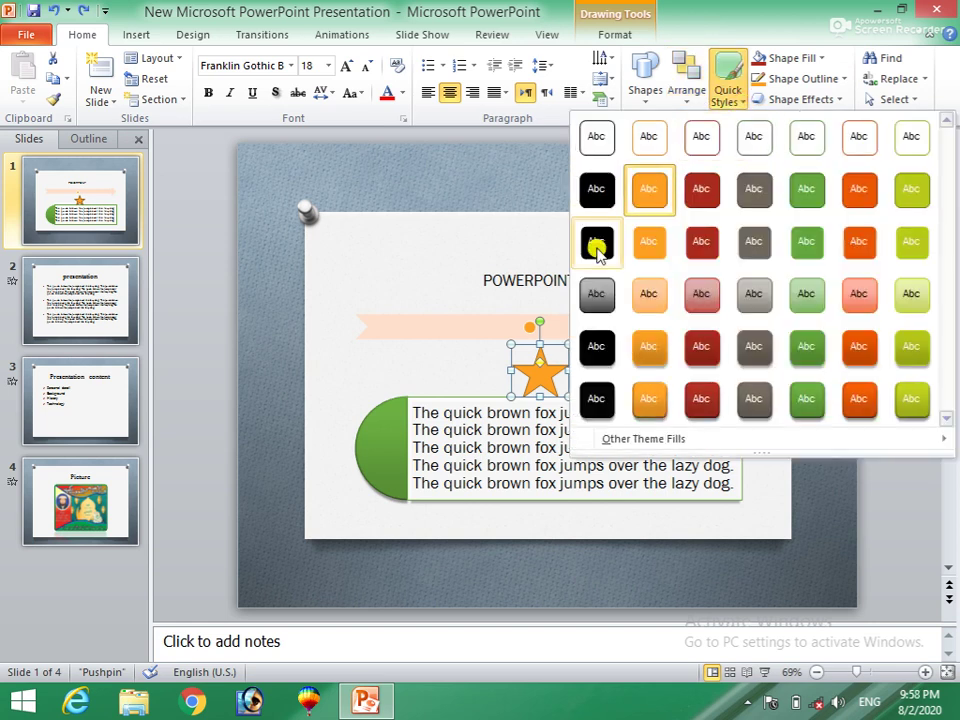
Apply the Subtle Effect - Green, Accent 6 quick style to the body-text SmartArt box.
{"action": "left_click", "coordinate": [490, 405]}
{"action": "left_click", "coordinate": [487, 410]}
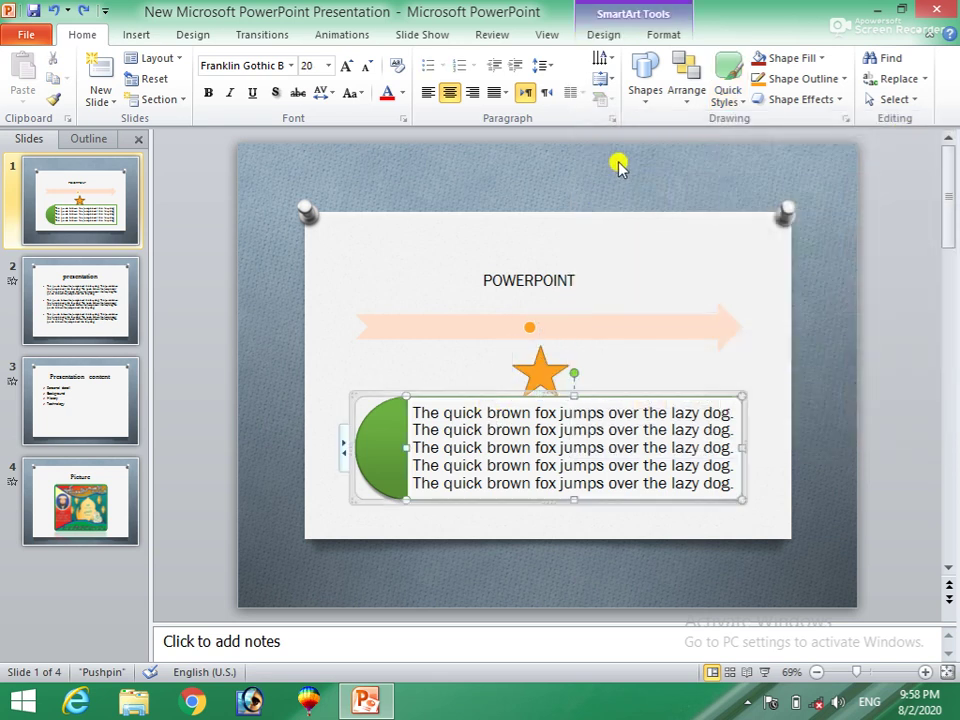
{"action": "left_click", "coordinate": [740, 100]}
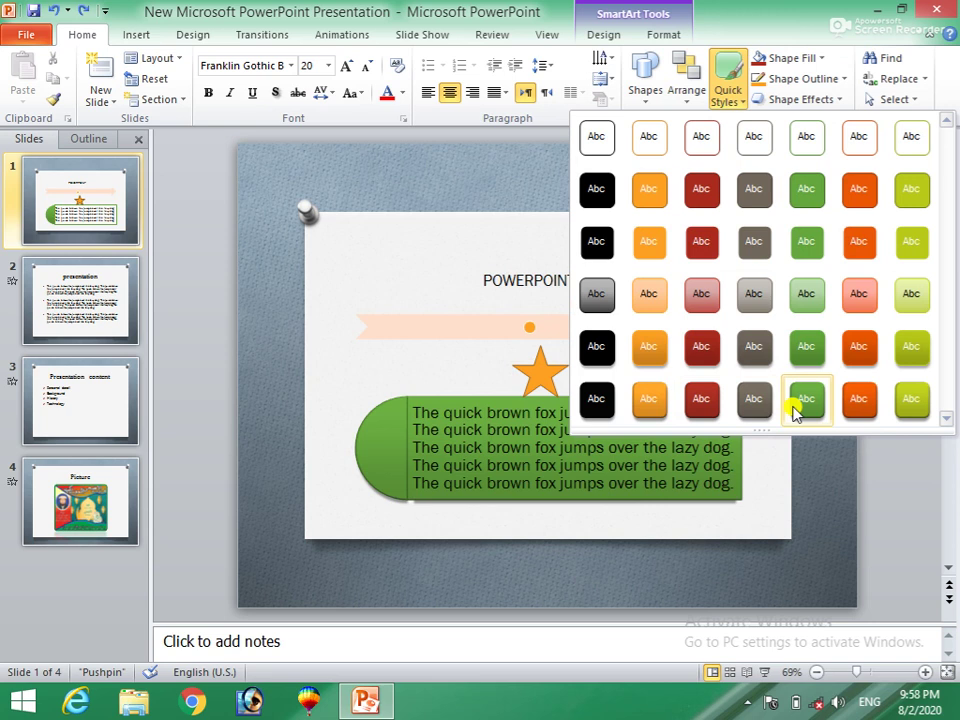
{"action": "left_click", "coordinate": [911, 300]}
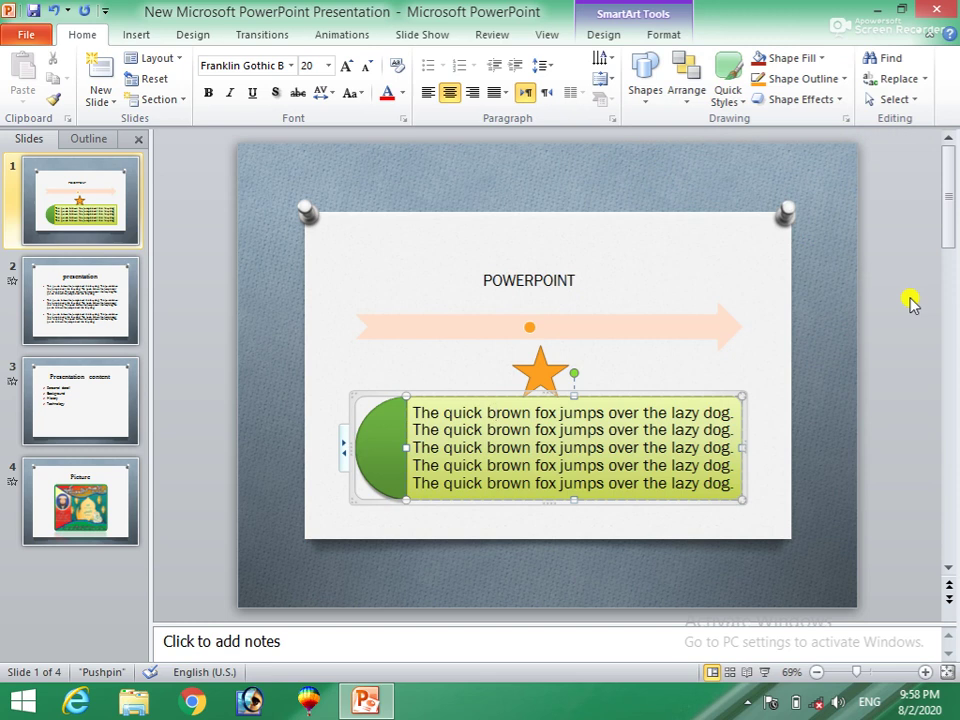